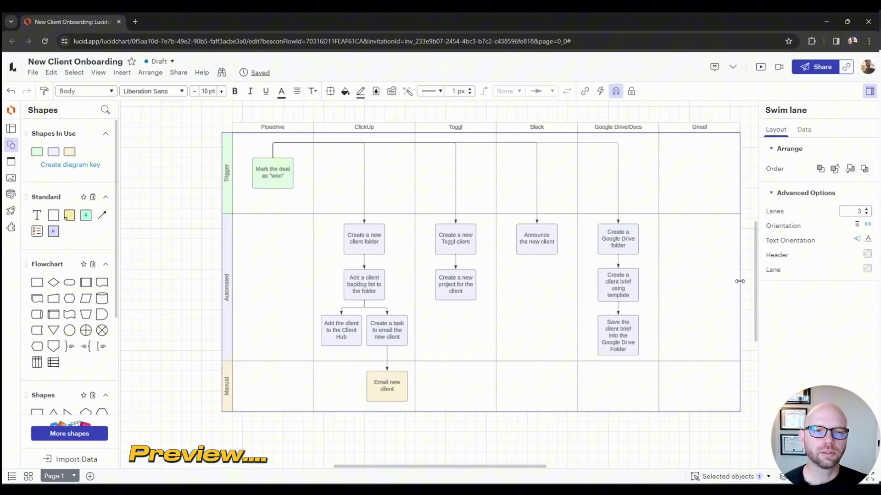
{"action": "left_click", "coordinate": [690, 437]}
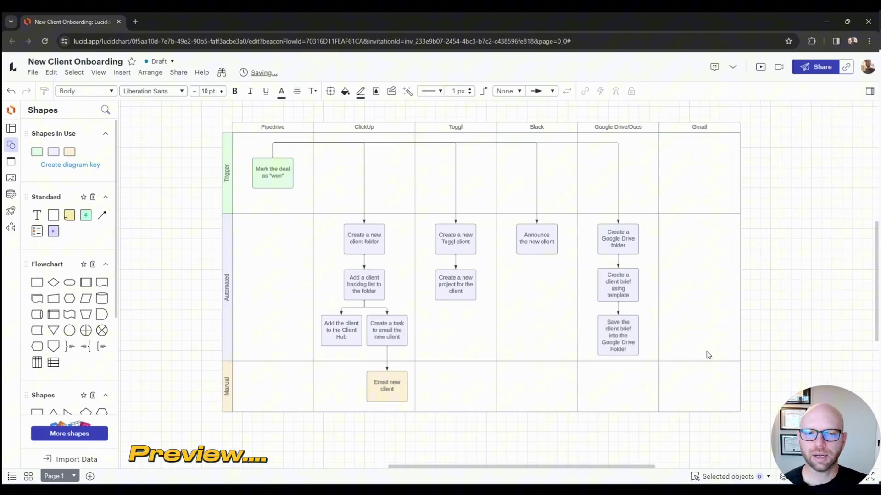
{"action": "key", "text": "ctrl+z"}
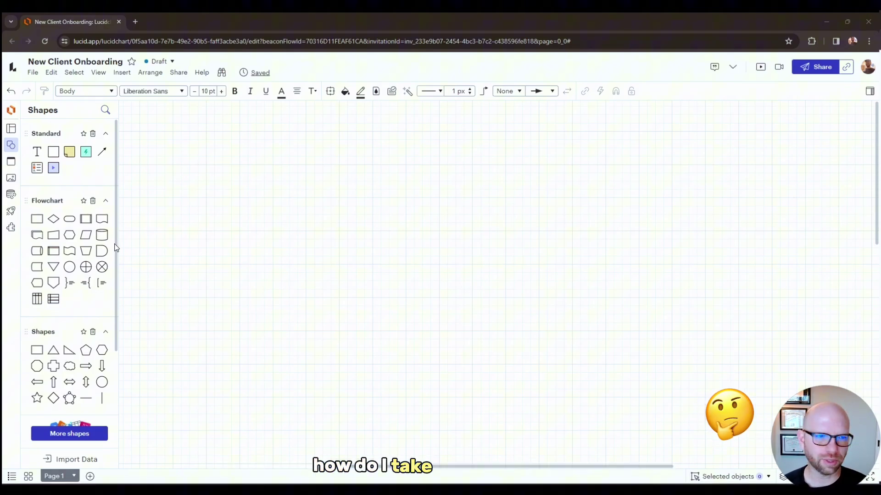
Step: Place a flowchart Process block on the empty canvas
{"action": "left_click_drag", "start_coordinate": [37, 219], "coordinate": [311, 231]}
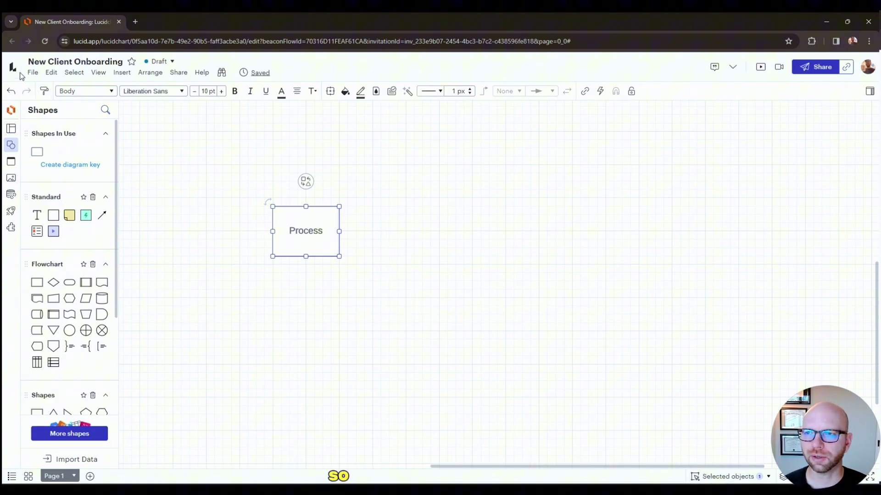
{"action": "left_click", "coordinate": [361, 213]}
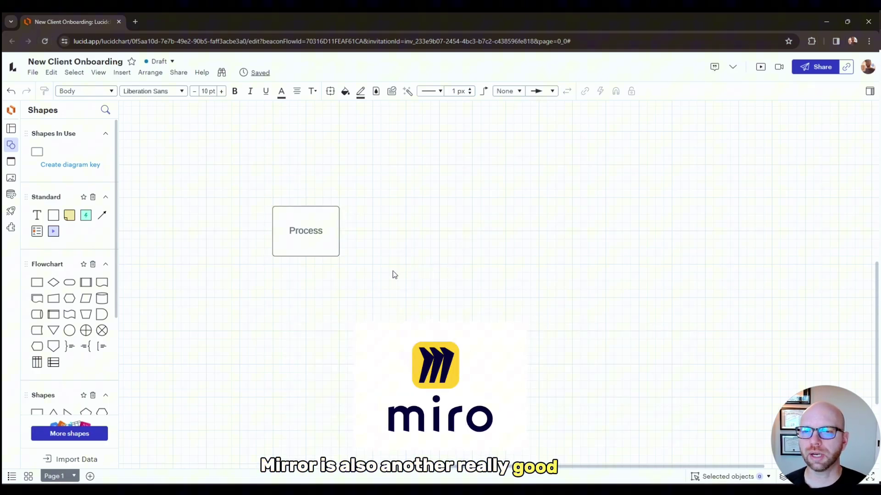
Step: Try adding a second Process block linked to the first one by an arrow
{"action": "left_click_drag", "start_coordinate": [306, 234], "coordinate": [407, 225]}
{"action": "left_click", "coordinate": [327, 251]}
{"action": "left_click_drag", "start_coordinate": [345, 232], "coordinate": [413, 172]}
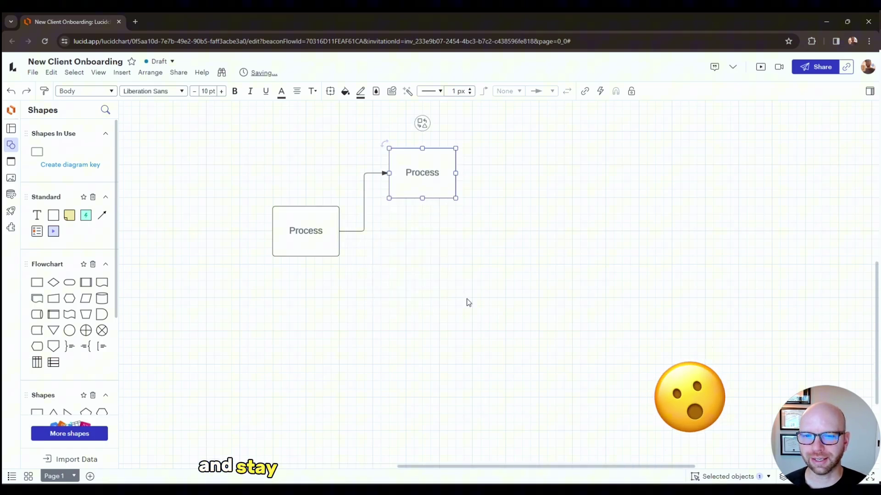
Step: Undo the linked block and delete the leftover copy beside the first Process block
{"action": "key", "text": "ctrl+z"}
{"action": "key", "text": "ctrl+z"}
{"action": "key", "text": "ctrl+z"}
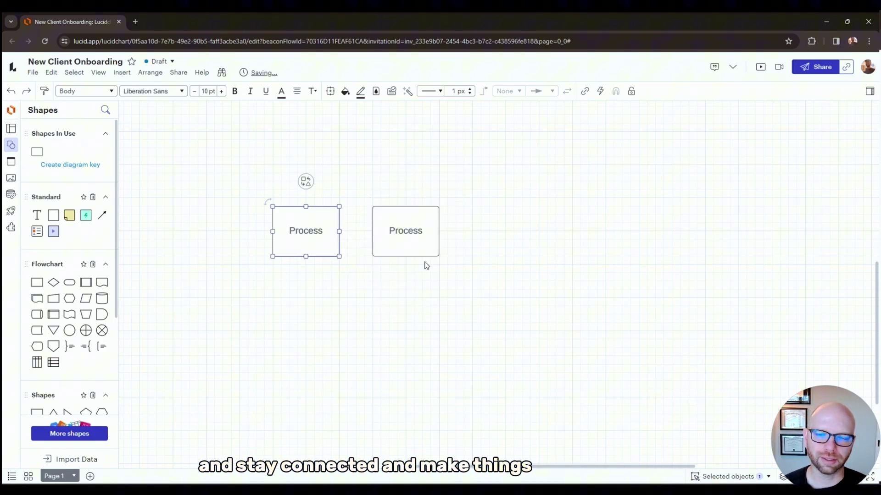
{"action": "left_click", "coordinate": [419, 231]}
{"action": "key", "text": "Delete"}
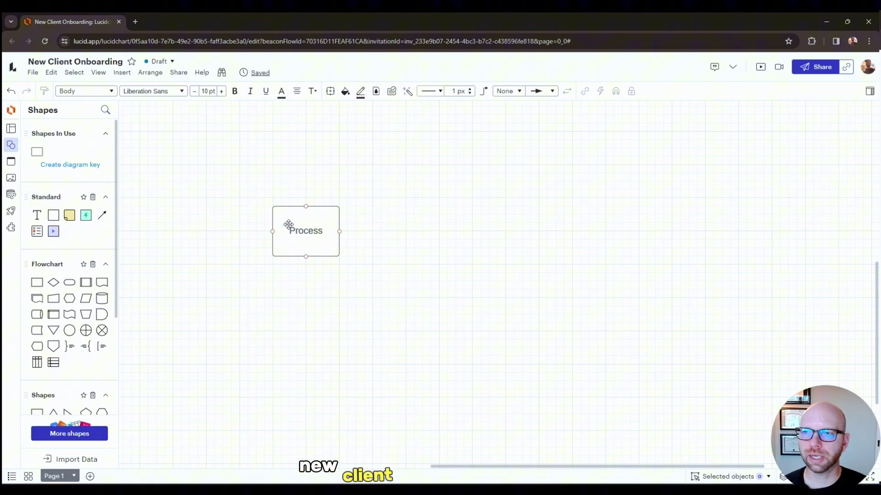
Step: Label the first block Mark the deal as "won" and add a connected block reading "Create a new client folder in ClickUp"
{"action": "double_click", "coordinate": [320, 232]}
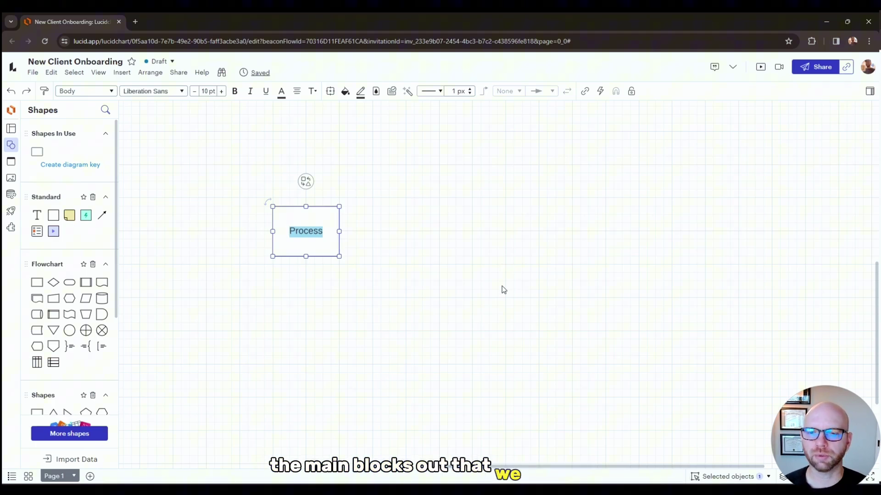
{"action": "type", "text": "Mark the deal as \"won"}
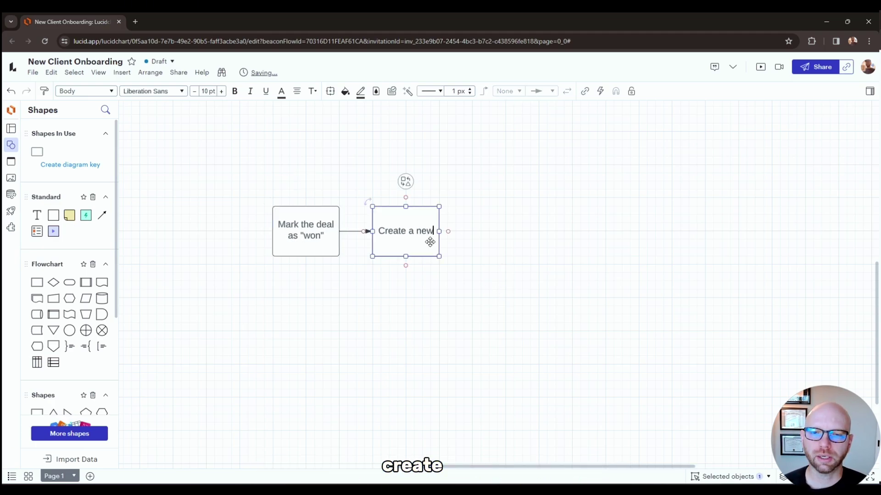
{"action": "type", "text": "fo"}
{"action": "type", "text": "lder in ClickUp"}
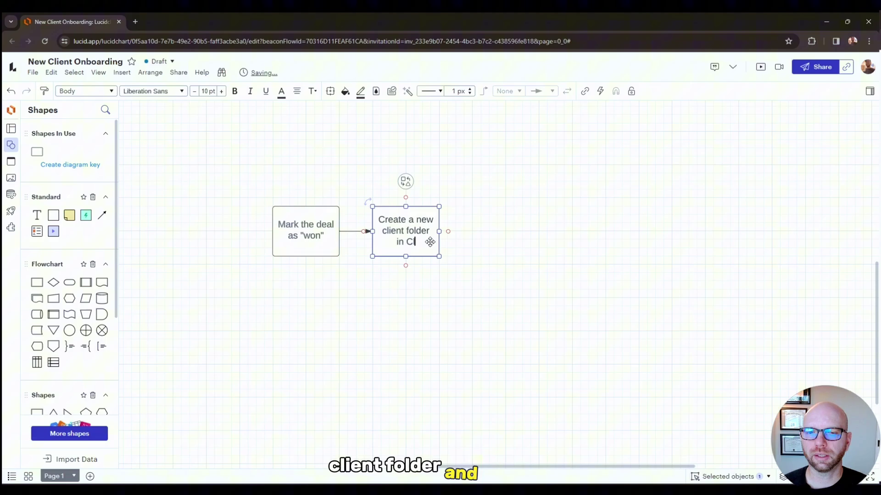
Step: Add connected blocks reading "Add a client backlog list to the folder" and "Create a new Toggl project for the client"
{"action": "type", "text": "Add "}
{"action": "type", "text": "a client bad"}
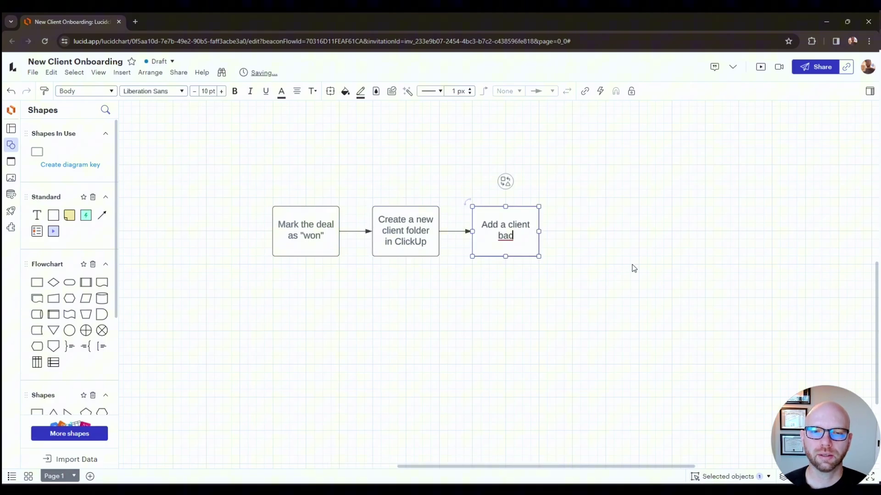
{"action": "type", "text": "klog list to the folder"}
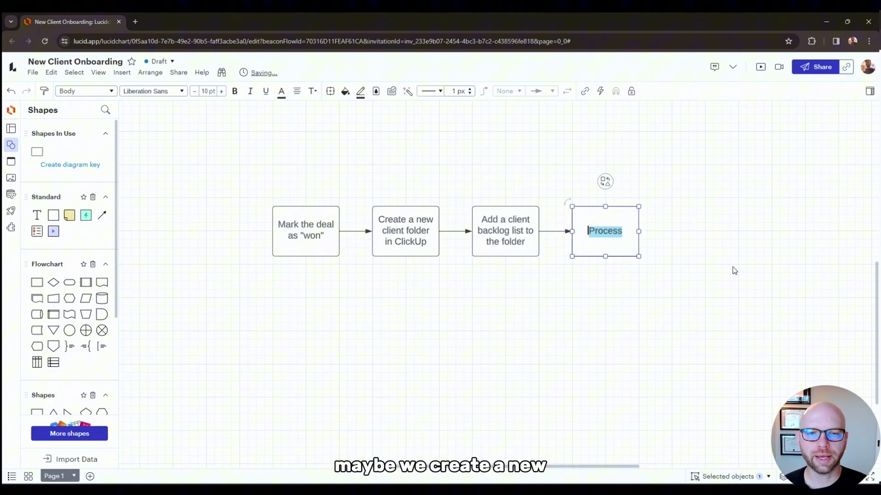
{"action": "type", "text": "Create a new"}
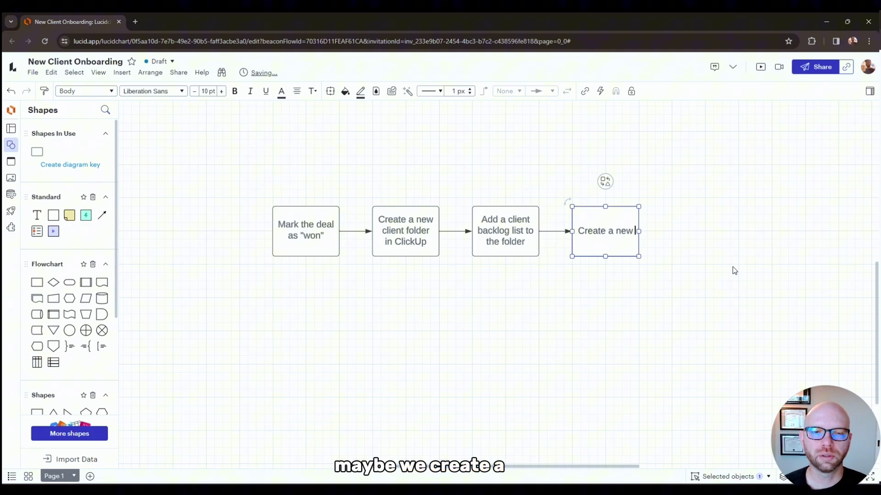
{"action": "type", "text": " Toggl project for the client"}
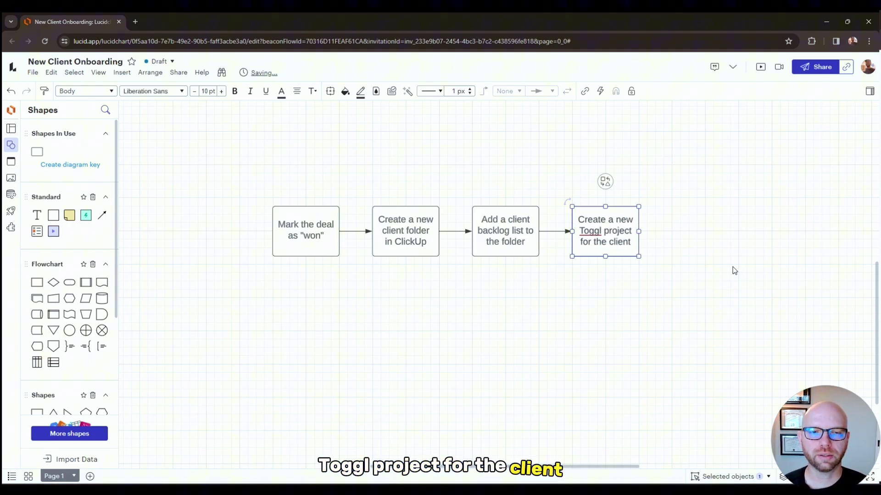
Step: Extend the flow with connected blocks reading "Announce the new client in Slack" and "Create a client brief"
{"action": "key", "text": "ctrl+alt+Right"}
{"action": "type", "text": "Announce the new client in Slack"}
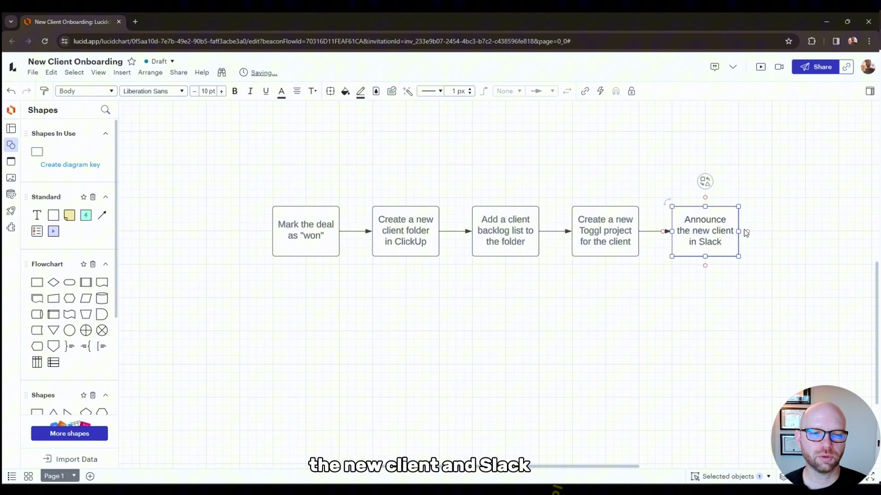
{"action": "key", "text": "ctrl+alt+Right"}
{"action": "type", "text": "Create a client brief"}
Step: Finish the flow with connected blocks "Create a Google Drive folder" and "Save the client brief into the Google Drive Folder"
{"action": "key", "text": "ctrl+alt+Right"}
{"action": "type", "text": "Create a Google Drive folder"}
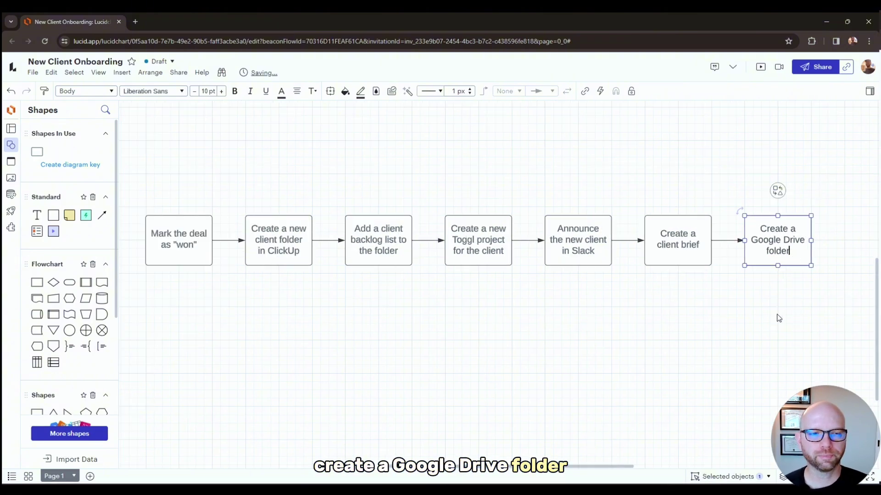
{"action": "key", "text": "ctrl+alt+Right"}
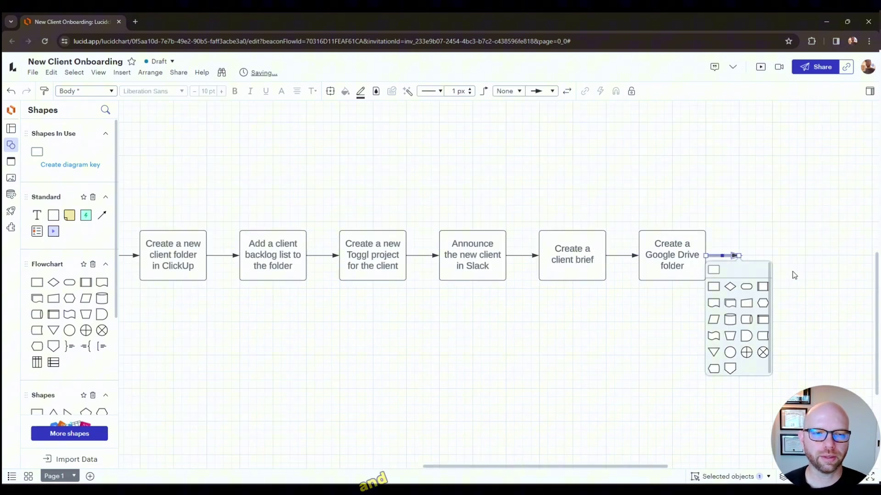
{"action": "type", "text": "Save the client brief into the f"}
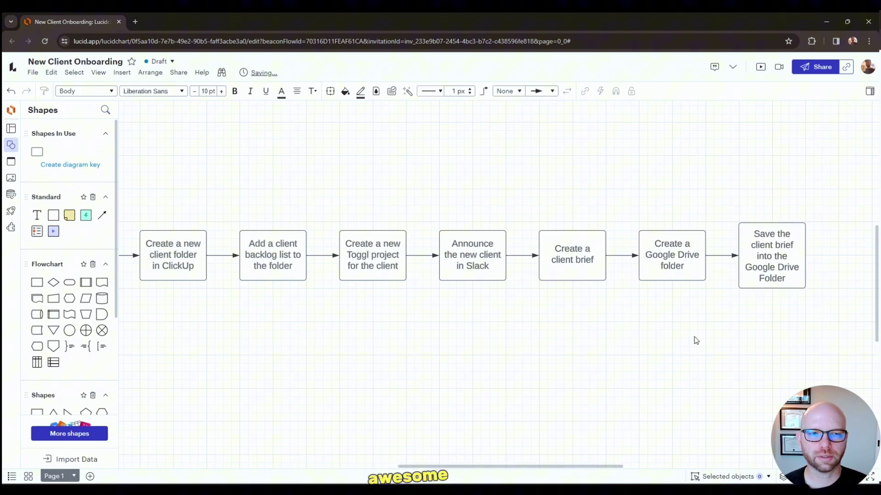
Step: Review the whole linear flow, from marking the deal as won to saving the client brief
{"action": "left_click_drag", "start_coordinate": [576, 310], "coordinate": [674, 306]}
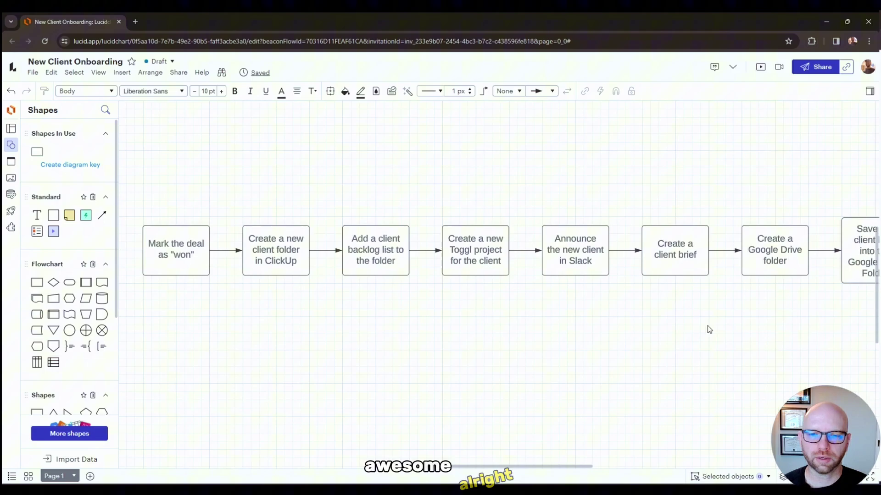
{"action": "left_click_drag", "start_coordinate": [389, 319], "coordinate": [388, 317]}
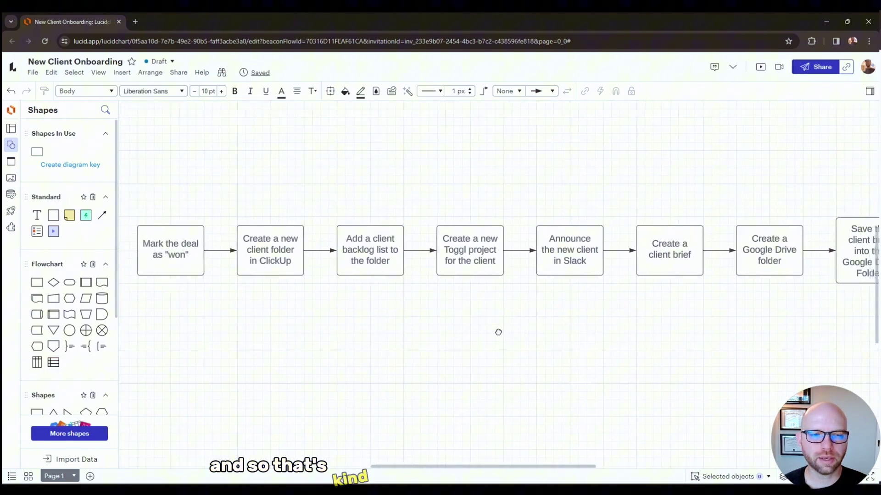
{"action": "mouse_move", "coordinate": [497, 330]}
{"action": "left_mouse_down"}
{"action": "mouse_move", "coordinate": [455, 330]}
{"action": "mouse_move", "coordinate": [504, 330]}
{"action": "mouse_move", "coordinate": [496, 331]}
{"action": "left_mouse_up"}
{"action": "left_click_drag", "start_coordinate": [197, 310], "coordinate": [235, 308]}
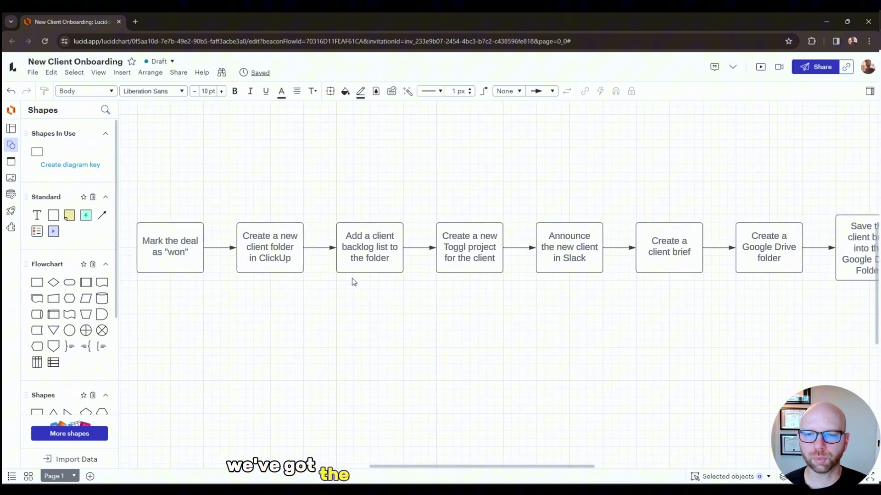
{"action": "left_click_drag", "start_coordinate": [492, 360], "coordinate": [490, 360]}
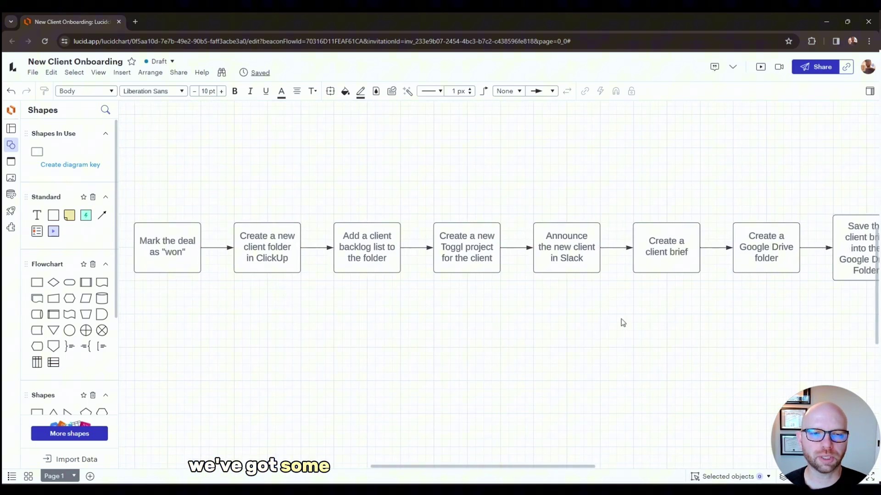
{"action": "left_click_drag", "start_coordinate": [622, 322], "coordinate": [516, 338]}
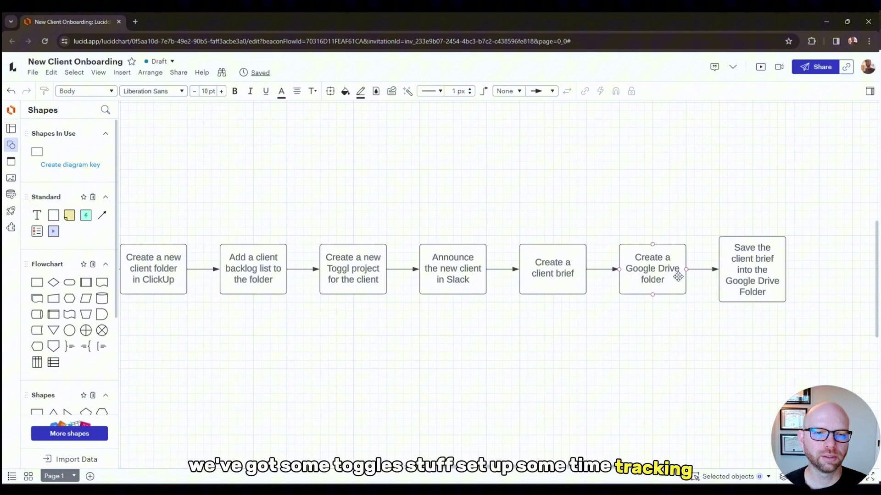
{"action": "scroll", "coordinate": [515, 346], "scroll_direction": "left", "scroll_amount": 6}
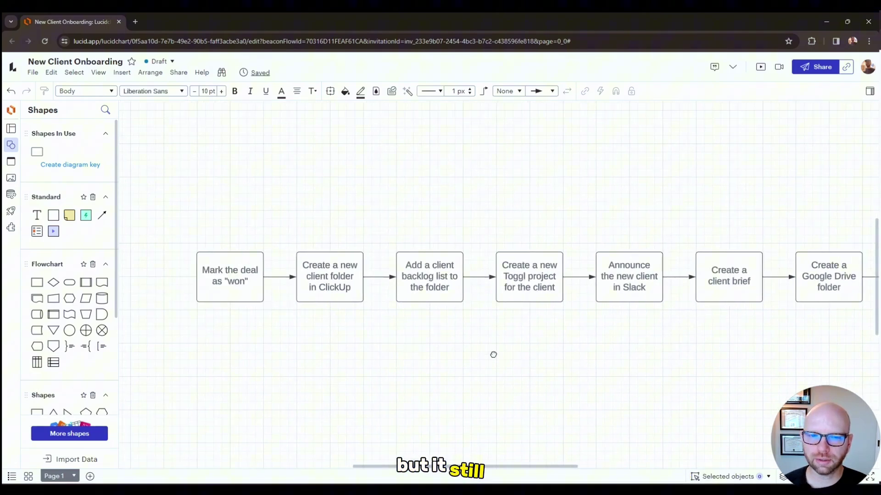
{"action": "left_click_drag", "start_coordinate": [493, 354], "coordinate": [583, 341]}
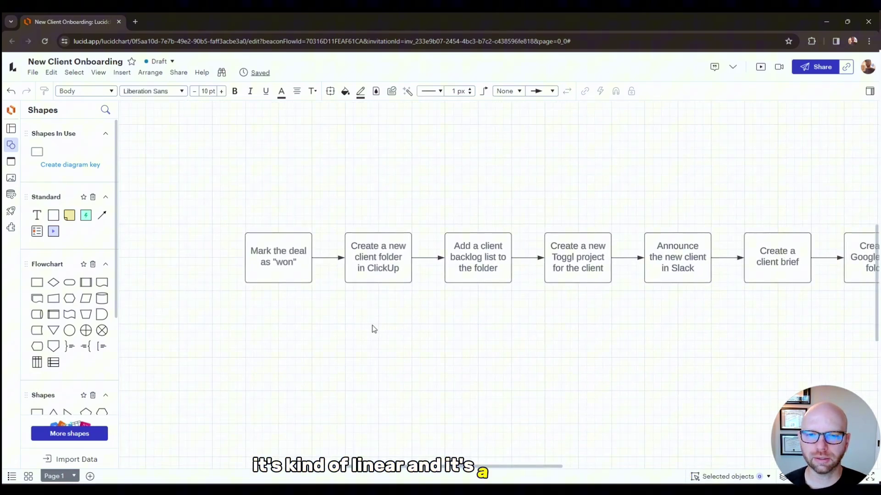
{"action": "scroll", "coordinate": [396, 322], "scroll_direction": "left", "scroll_amount": 1}
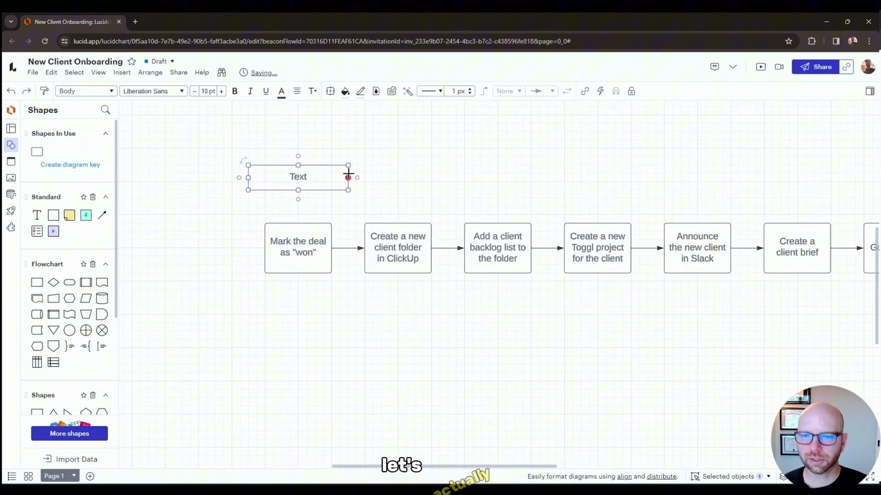
Step: Delete the stray text box above the flow and add a vertical three-lane swim lane container to the canvas
{"action": "key", "text": "Delete"}
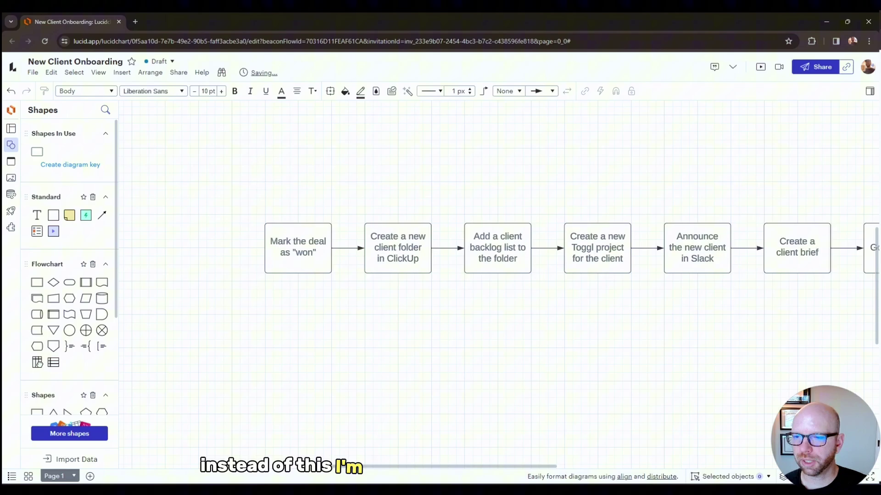
{"action": "left_click_drag", "start_coordinate": [38, 364], "coordinate": [345, 357]}
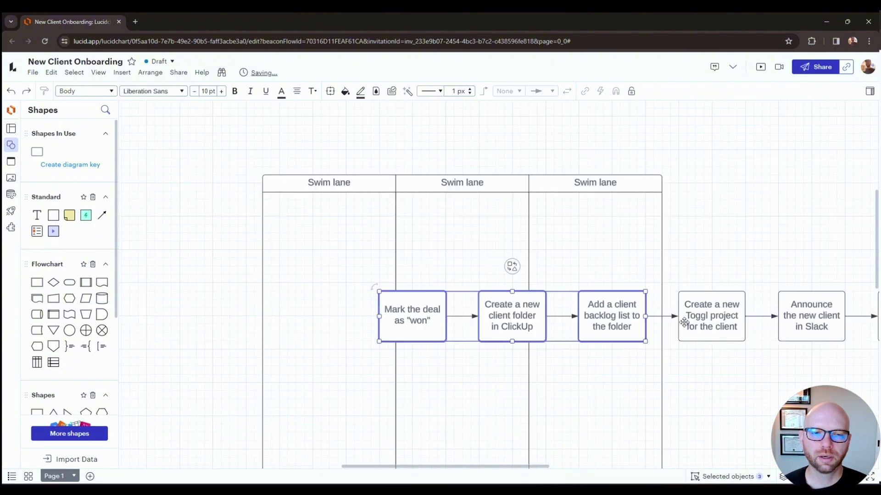
{"action": "left_click", "coordinate": [685, 323], "text": "shift"}
Step: Move the process blocks off the swim lanes to make working room
{"action": "left_click_drag", "start_coordinate": [420, 318], "coordinate": [566, 154]}
{"action": "left_click", "coordinate": [700, 392]}
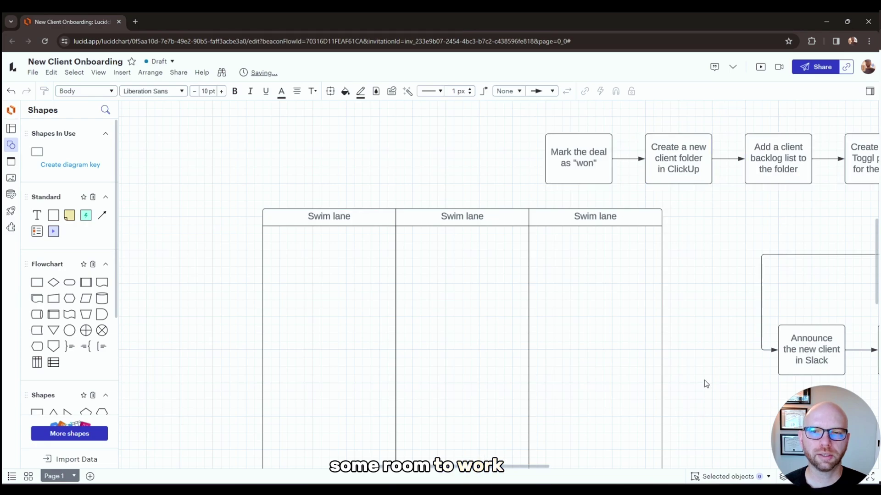
Step: Rename the first swim lane to "Pipedrive"
{"action": "double_click", "coordinate": [337, 218]}
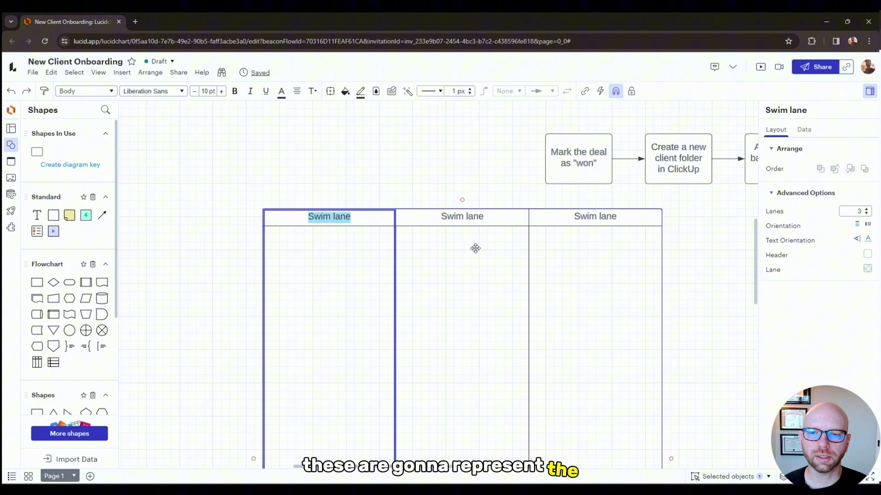
{"action": "type", "text": "P"}
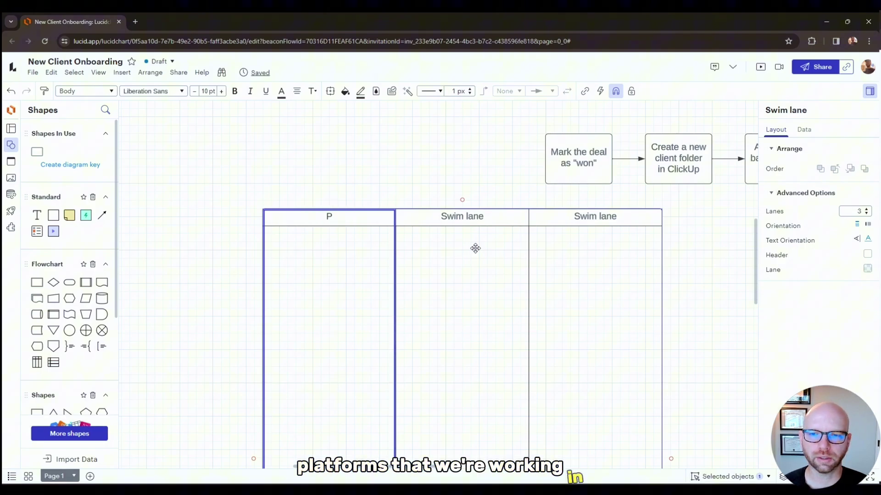
{"action": "type", "text": "ipedrive"}
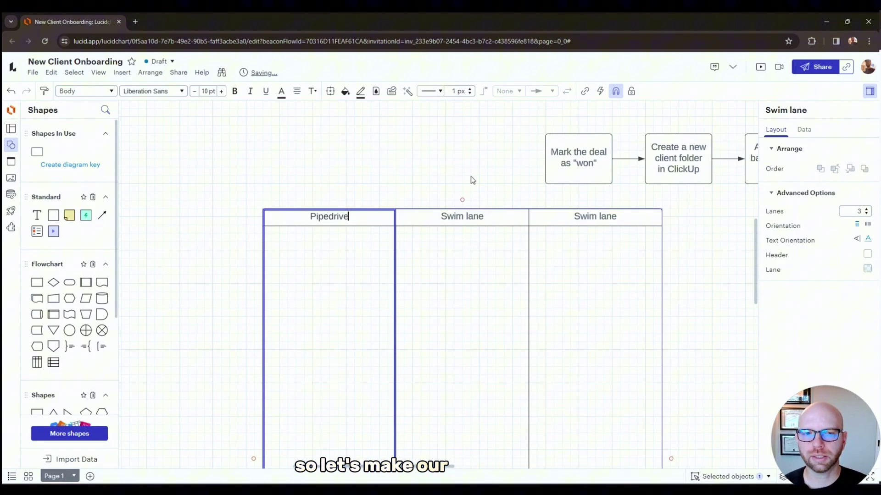
{"action": "left_click", "coordinate": [470, 176]}
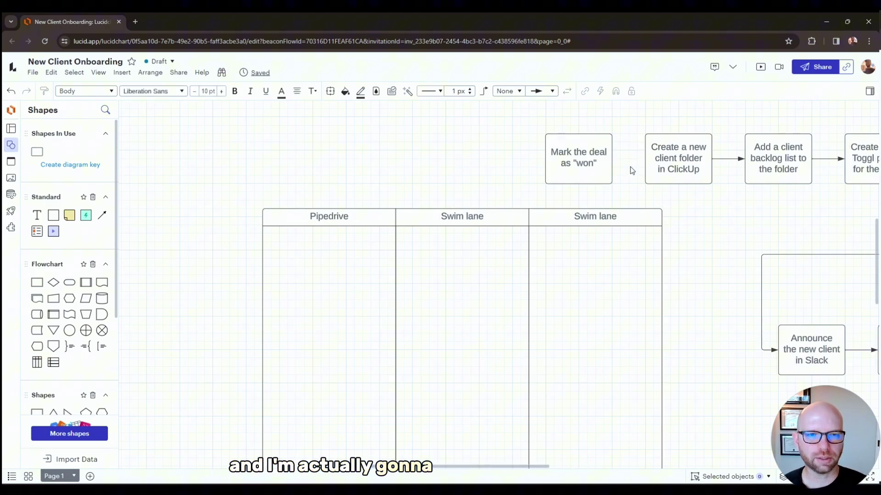
Step: Move the Mark the deal as "won" block to the upper part of the Pipedrive lane
{"action": "left_click_drag", "start_coordinate": [585, 151], "coordinate": [334, 260]}
{"action": "left_click", "coordinate": [434, 156]}
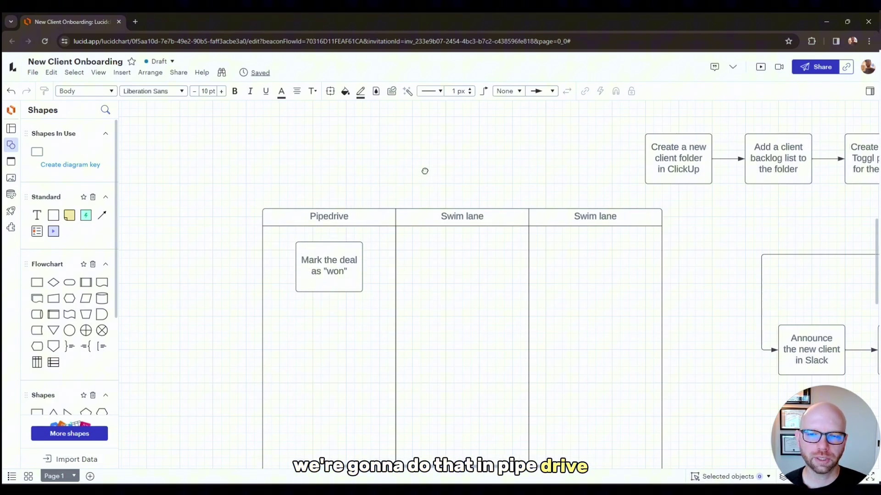
{"action": "left_click_drag", "start_coordinate": [424, 171], "coordinate": [340, 137]}
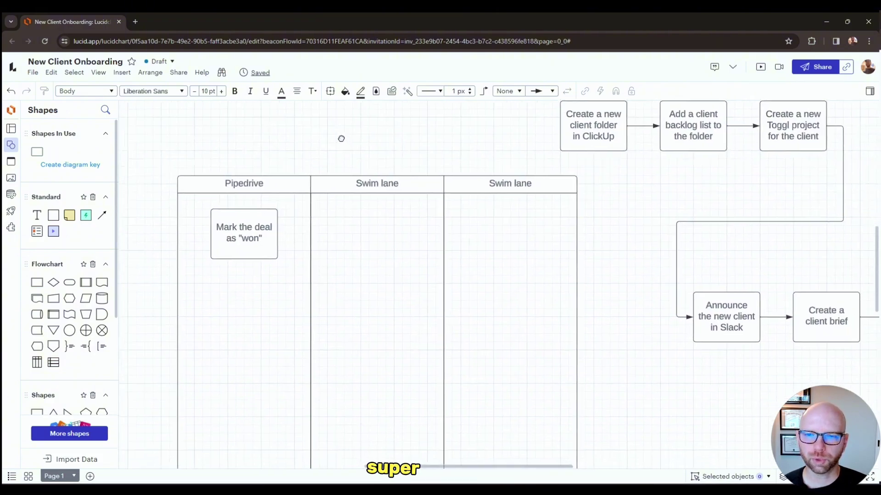
Step: Rename the second swim lane to "ClickUp"
{"action": "double_click", "coordinate": [387, 183]}
{"action": "type", "text": "Cl"}
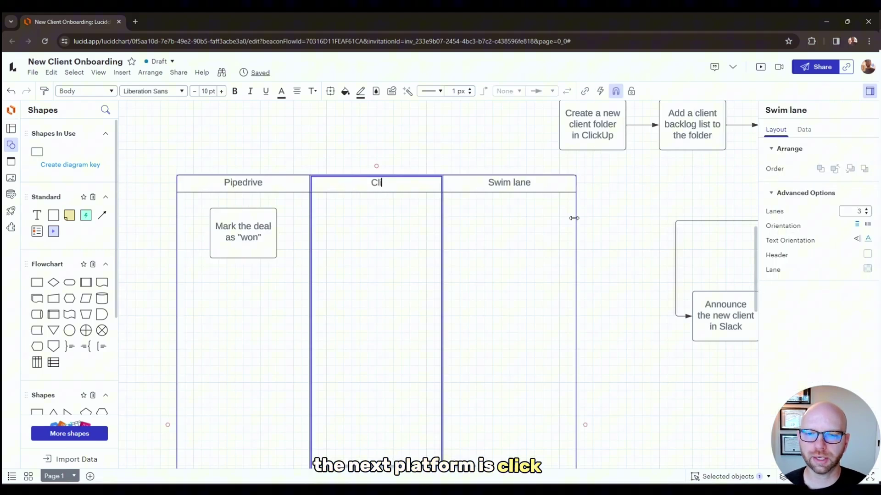
{"action": "type", "text": "ickUp"}
{"action": "left_click", "coordinate": [639, 194]}
Step: Delete the connector after the Create a new client folder in ClickUp block and move that block to the upper part of the ClickUp lane
{"action": "left_click", "coordinate": [649, 131]}
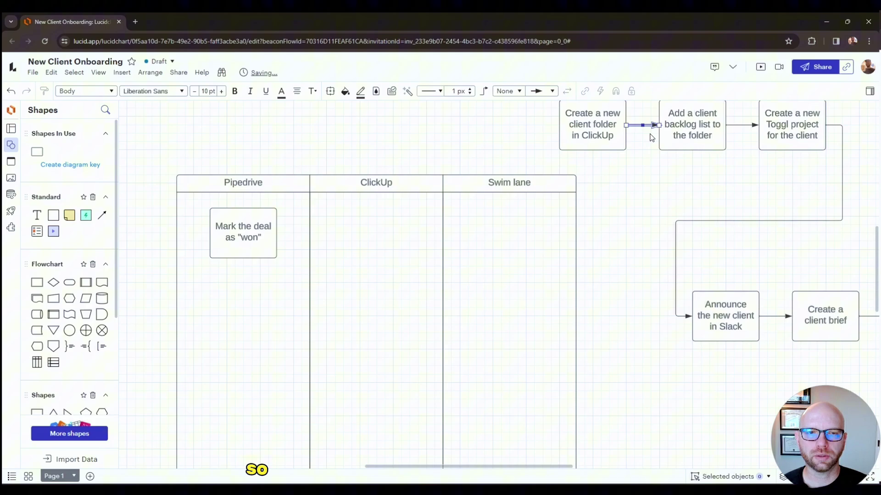
{"action": "key", "text": "Delete"}
{"action": "left_click_drag", "start_coordinate": [589, 123], "coordinate": [374, 231]}
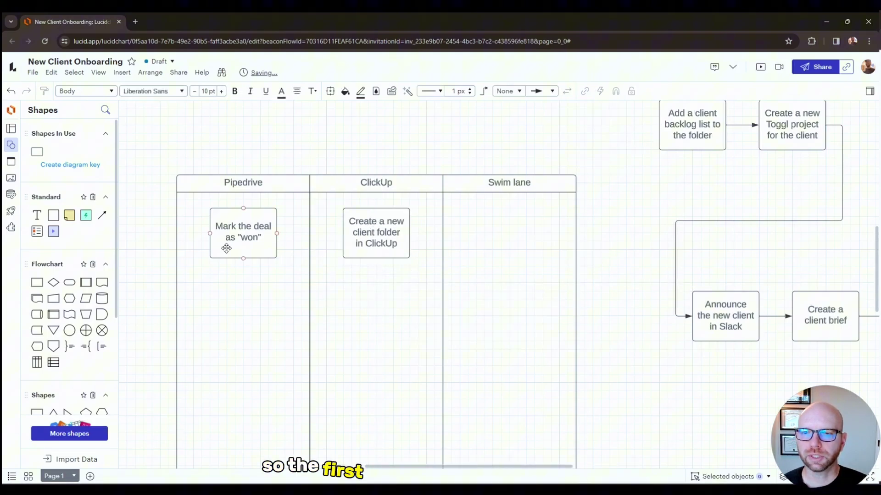
Step: Connect the Mark the deal as "won" block to the client folder block in the ClickUp lane with an arrow
{"action": "left_click", "coordinate": [369, 230]}
{"action": "left_click", "coordinate": [243, 241]}
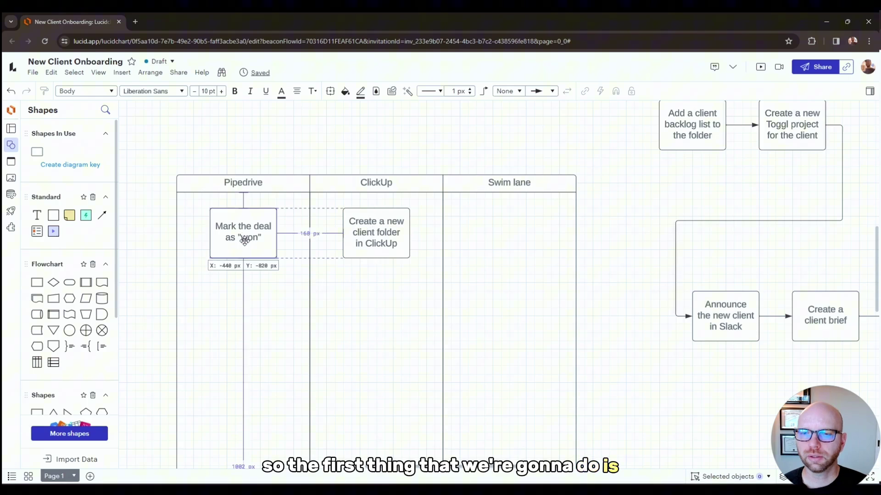
{"action": "left_click_drag", "start_coordinate": [278, 232], "coordinate": [361, 228]}
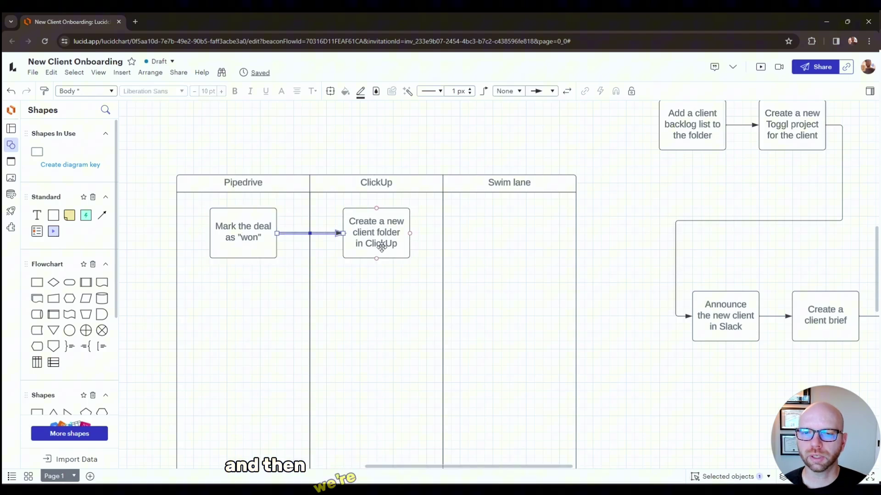
Step: Shorten the text of the first ClickUp lane block to "Create a new client folder"
{"action": "double_click", "coordinate": [369, 234]}
{"action": "double_click", "coordinate": [381, 244]}
{"action": "key", "text": "BackSpace"}
{"action": "key", "text": "BackSpace"}
{"action": "key", "text": "BackSpace"}
{"action": "key", "text": "BackSpace"}
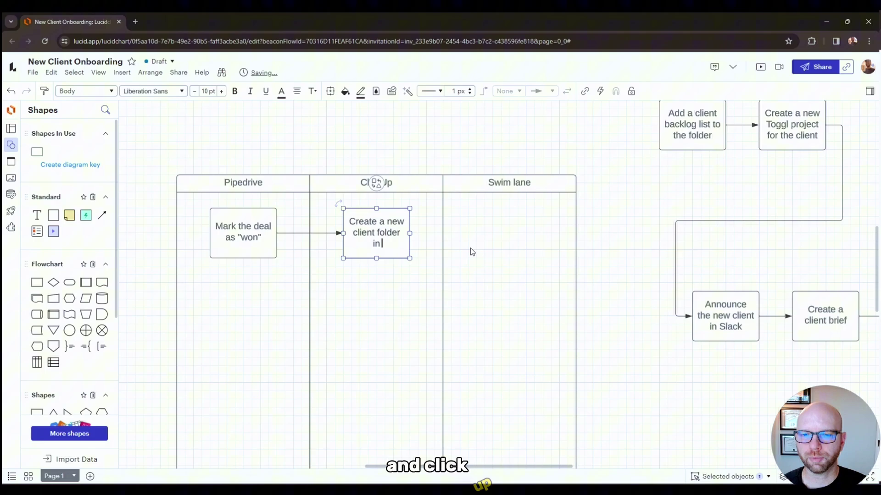
{"action": "left_click", "coordinate": [403, 162]}
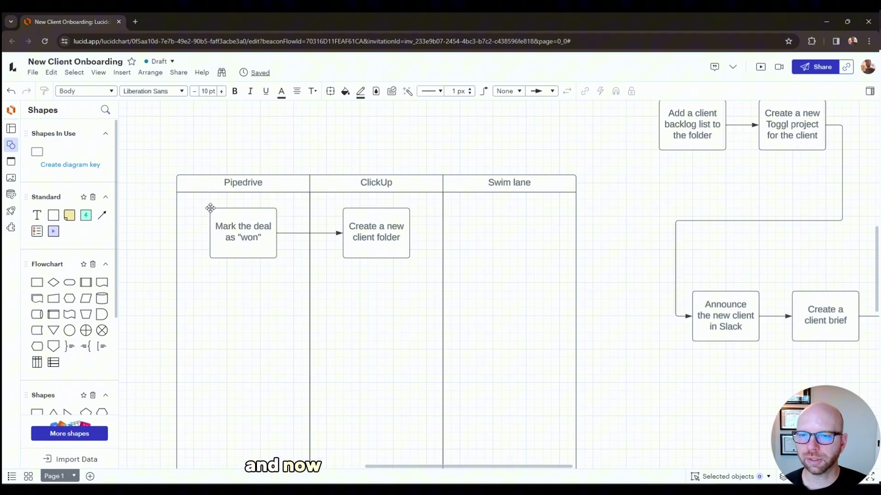
Step: Delete the connector after the Add a client backlog list block and move the block below Create a new client folder in the ClickUp lane
{"action": "scroll", "coordinate": [544, 232], "scroll_direction": "right", "scroll_amount": 2}
{"action": "scroll", "coordinate": [545, 233], "scroll_direction": "down", "scroll_amount": 1}
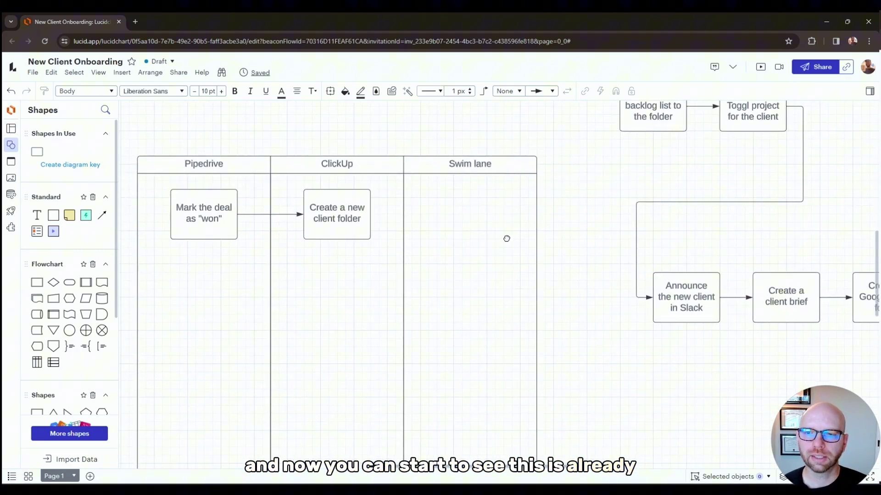
{"action": "scroll", "coordinate": [587, 167], "scroll_direction": "up", "scroll_amount": 3}
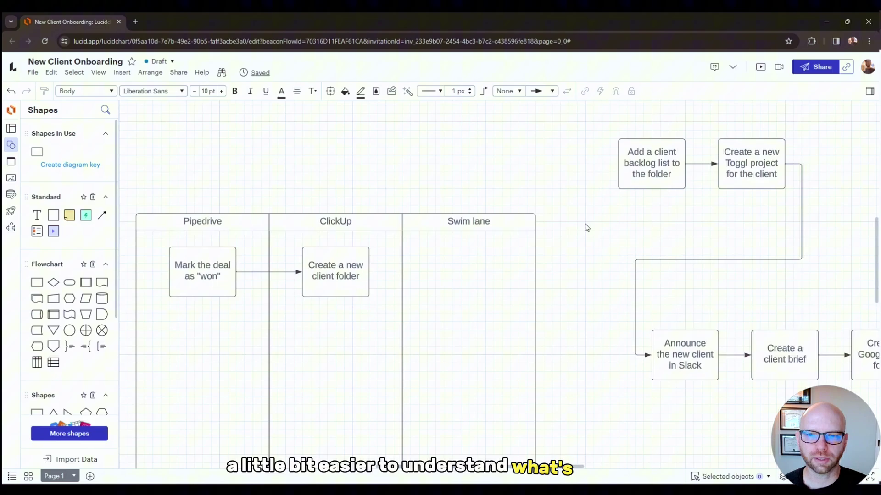
{"action": "left_click_drag", "start_coordinate": [688, 155], "coordinate": [694, 163]}
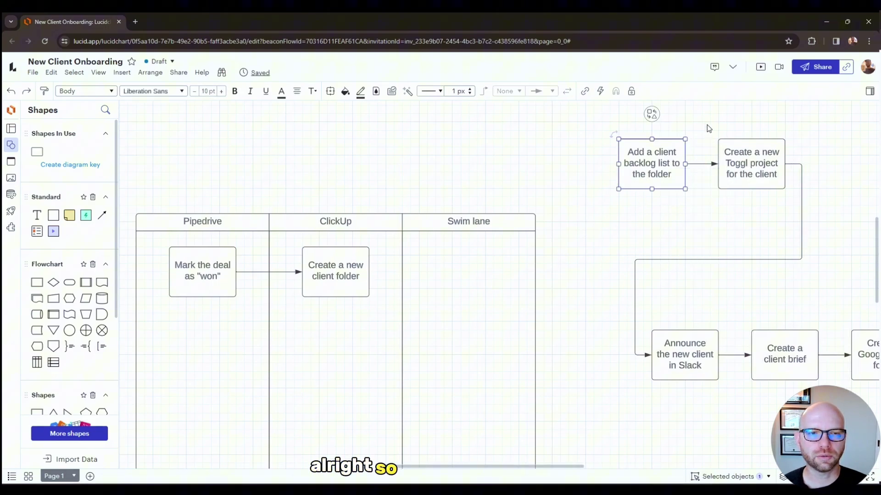
{"action": "left_click", "coordinate": [701, 164]}
{"action": "key", "text": "Delete"}
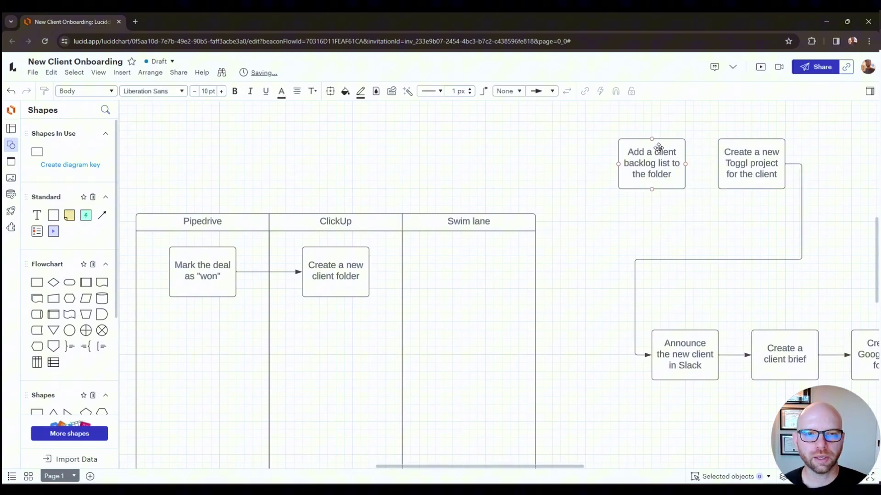
{"action": "left_click_drag", "start_coordinate": [658, 146], "coordinate": [340, 328]}
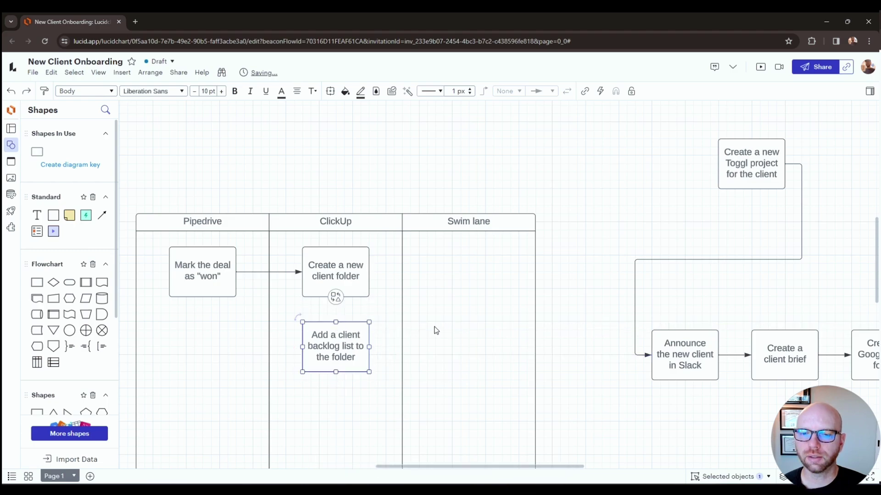
Step: Draw an arrow from Create a new client folder down to Add a client backlog list to the folder
{"action": "left_click", "coordinate": [342, 277]}
{"action": "left_click_drag", "start_coordinate": [336, 308], "coordinate": [336, 322]}
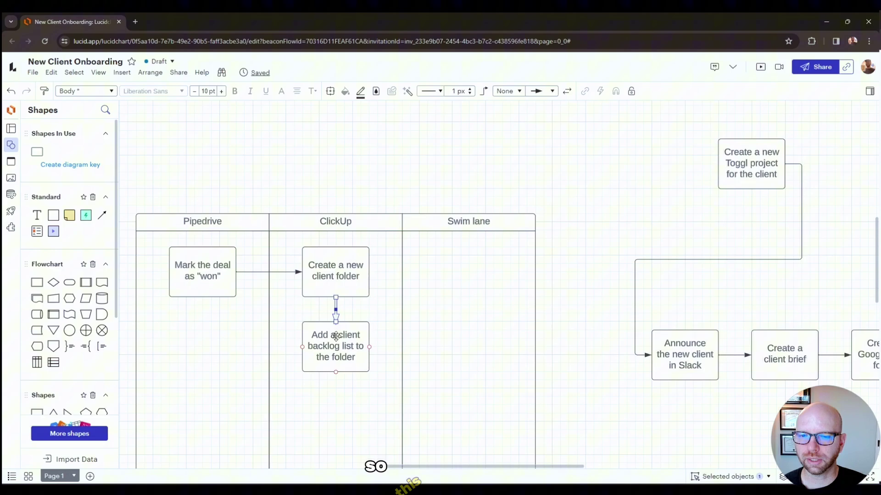
{"action": "left_click_drag", "start_coordinate": [326, 138], "coordinate": [414, 98]}
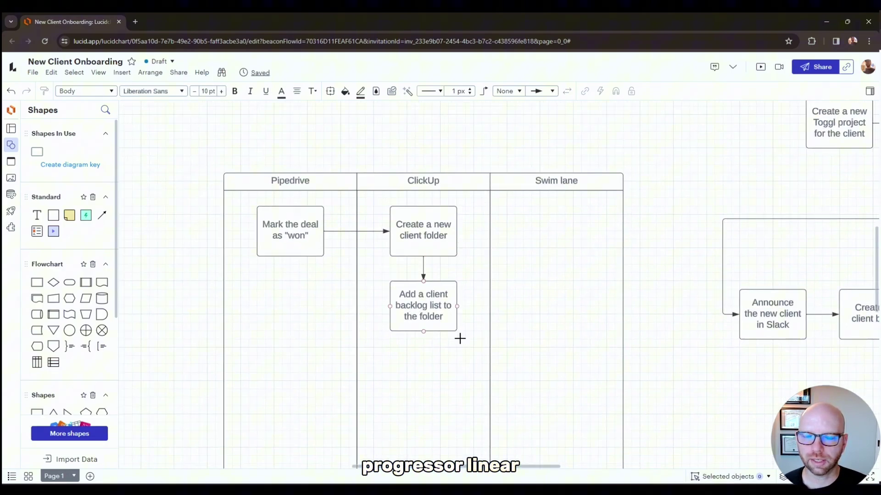
{"action": "left_click_drag", "start_coordinate": [460, 339], "coordinate": [402, 300]}
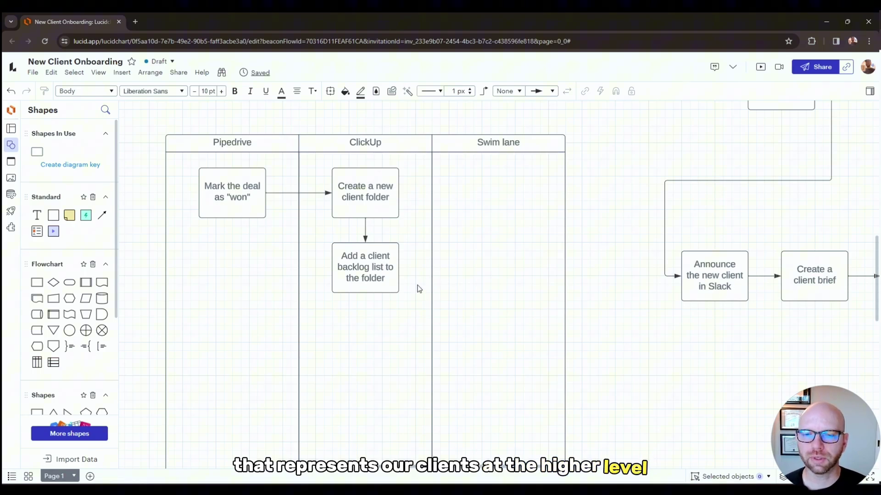
Step: Duplicate the backlog list block directly below itself in the ClickUp lane and change the copy's text to "Add the client to the Client Hub"
{"action": "left_click_drag", "start_coordinate": [369, 270], "coordinate": [369, 337]}
{"action": "left_click_drag", "start_coordinate": [370, 337], "coordinate": [370, 345]}
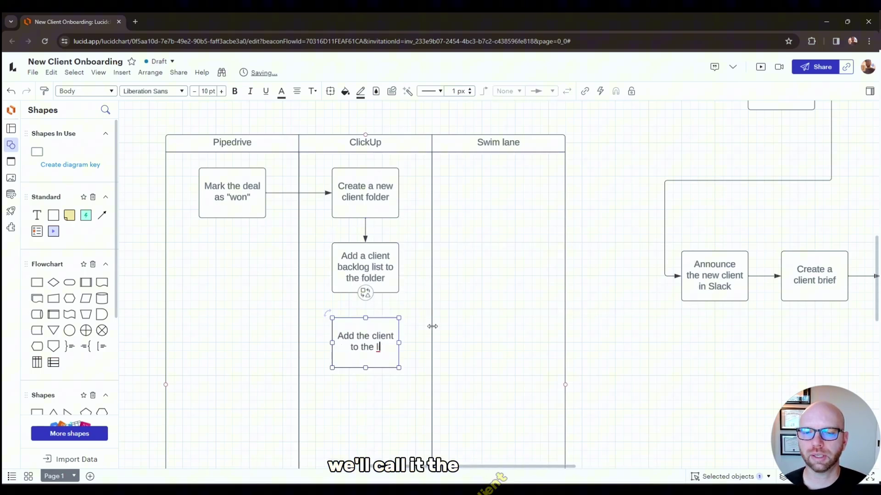
{"action": "type", "text": "l"}
{"action": "key", "text": "BackSpace"}
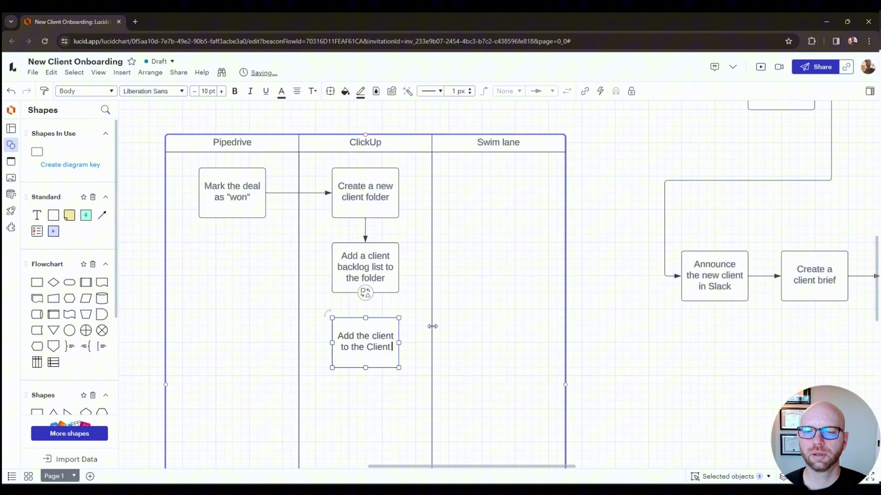
{"action": "type", "text": "Hub"}
Step: Connect the backlog list block to the Add the client to the Client Hub block with an arrow
{"action": "left_click", "coordinate": [375, 266]}
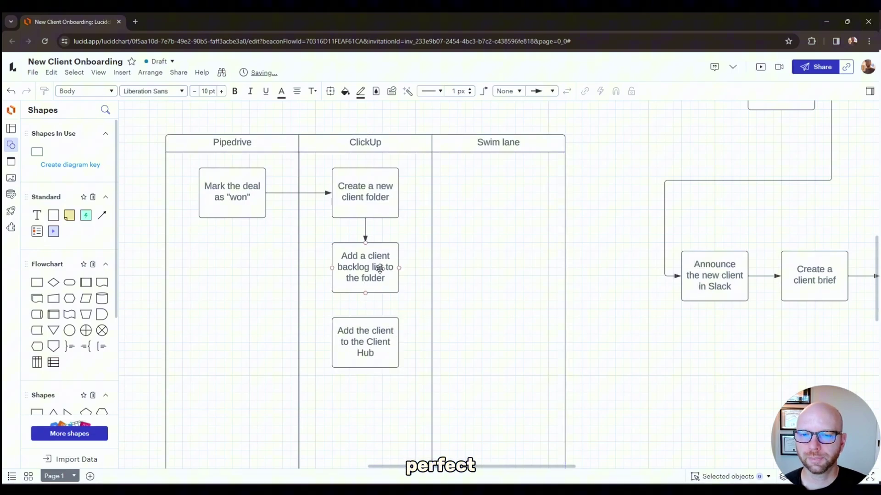
{"action": "left_click_drag", "start_coordinate": [365, 303], "coordinate": [365, 342]}
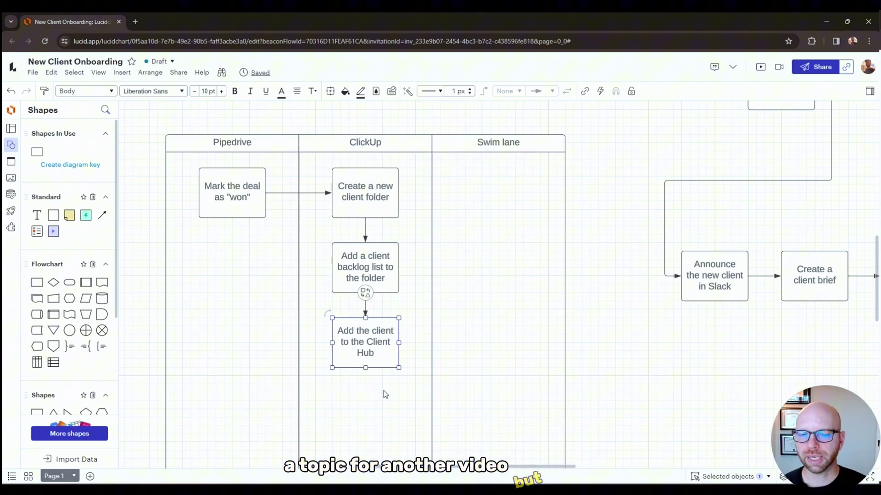
{"action": "left_click", "coordinate": [399, 386]}
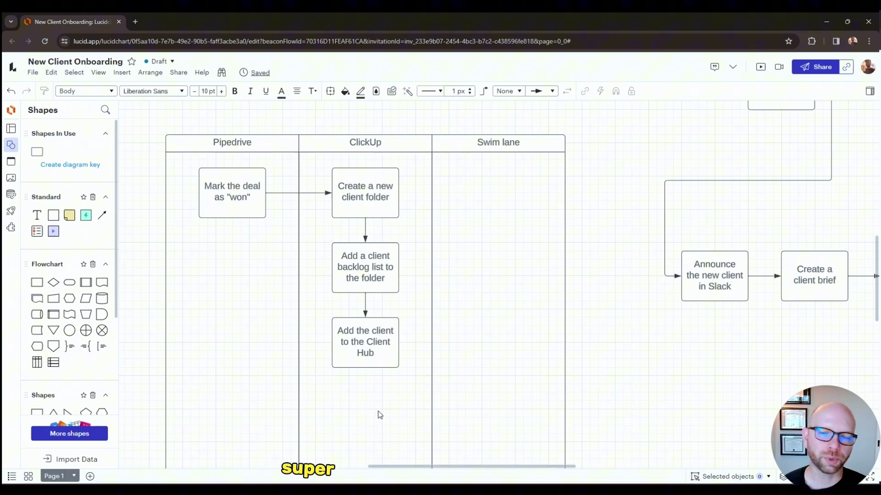
Step: Rename the third swim lane to "Toggl"
{"action": "left_click_drag", "start_coordinate": [381, 409], "coordinate": [371, 410]}
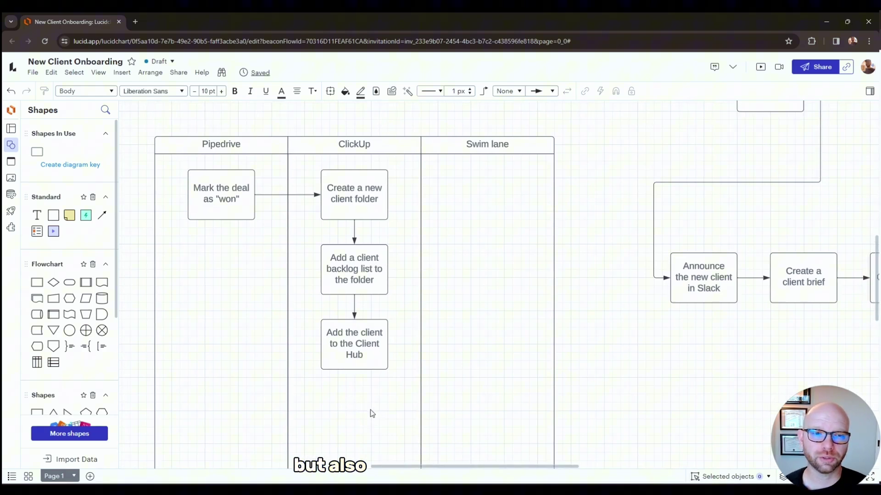
{"action": "left_click_drag", "start_coordinate": [491, 365], "coordinate": [481, 419]}
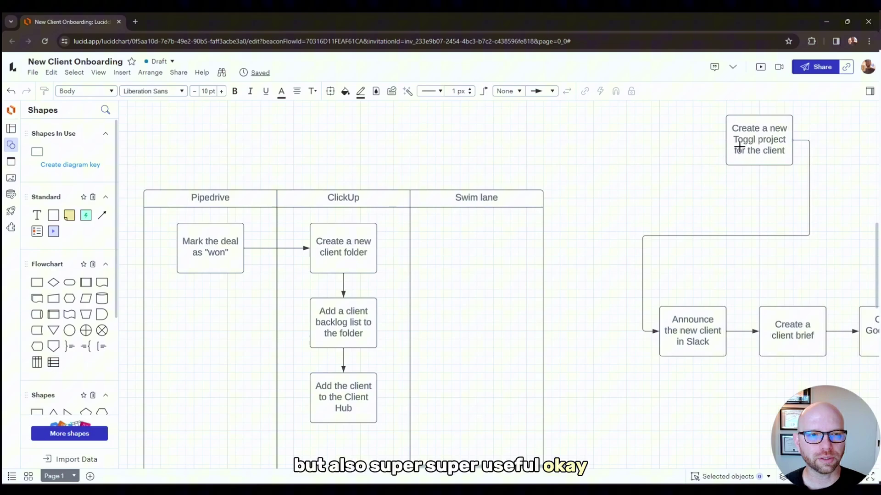
{"action": "double_click", "coordinate": [486, 197]}
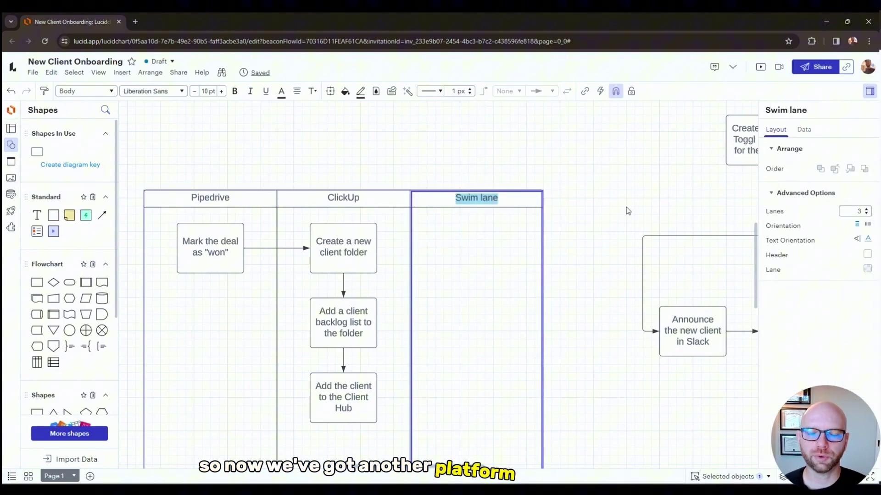
{"action": "type", "text": "Toggl"}
{"action": "left_click", "coordinate": [642, 180]}
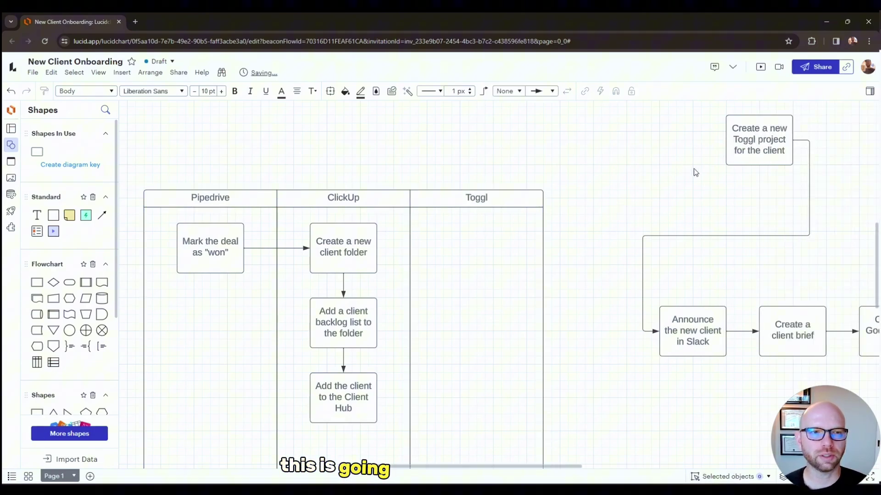
Step: Delete the connector leaving the Create a new Toggl project block and move the block to the upper part of the Toggl lane
{"action": "left_click", "coordinate": [742, 236]}
{"action": "key", "text": "Delete"}
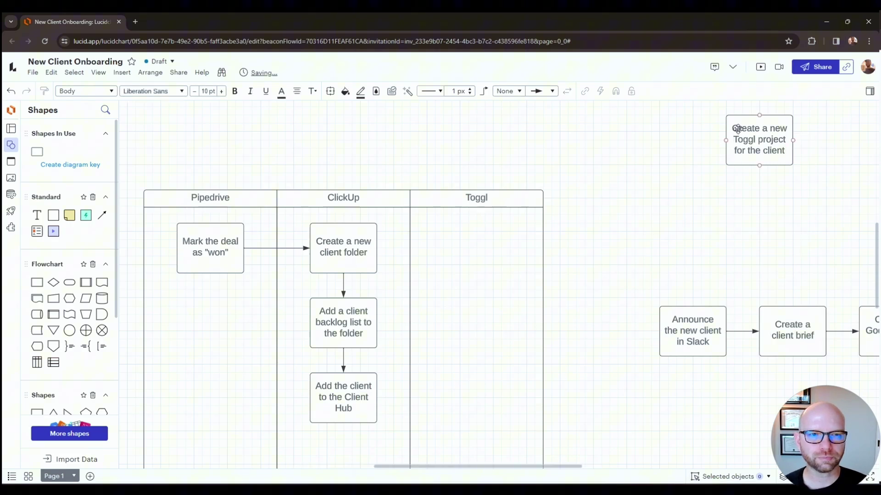
{"action": "left_click_drag", "start_coordinate": [737, 128], "coordinate": [465, 238]}
{"action": "left_click", "coordinate": [578, 233]}
Step: Duplicate the Create a new Toggl project for the client block so two copies are stacked in the Toggl lane
{"action": "left_click", "coordinate": [345, 393]}
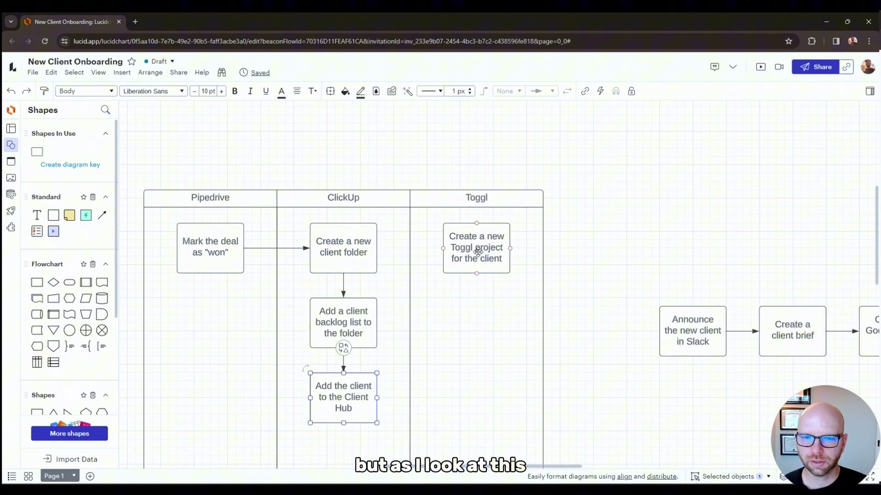
{"action": "mouse_move", "coordinate": [477, 251]}
{"action": "left_mouse_down"}
{"action": "mouse_move", "coordinate": [484, 321]}
{"action": "mouse_move", "coordinate": [477, 249]}
{"action": "left_mouse_up"}
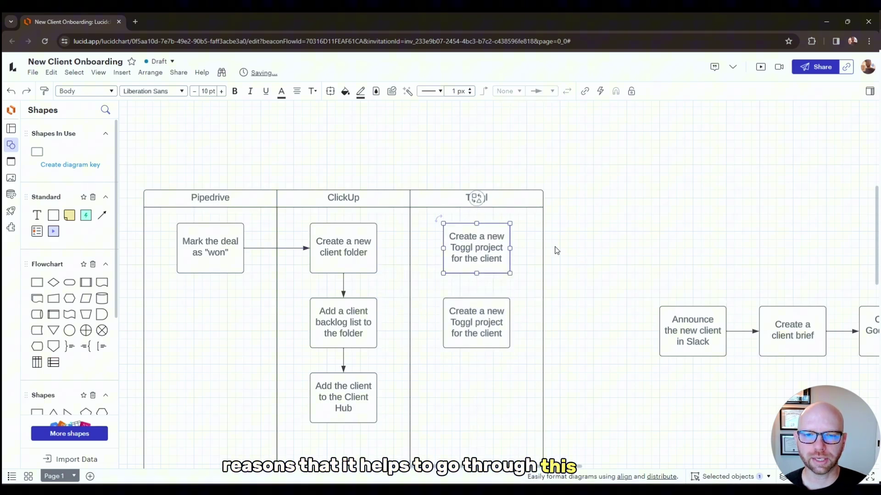
{"action": "left_click", "coordinate": [556, 250]}
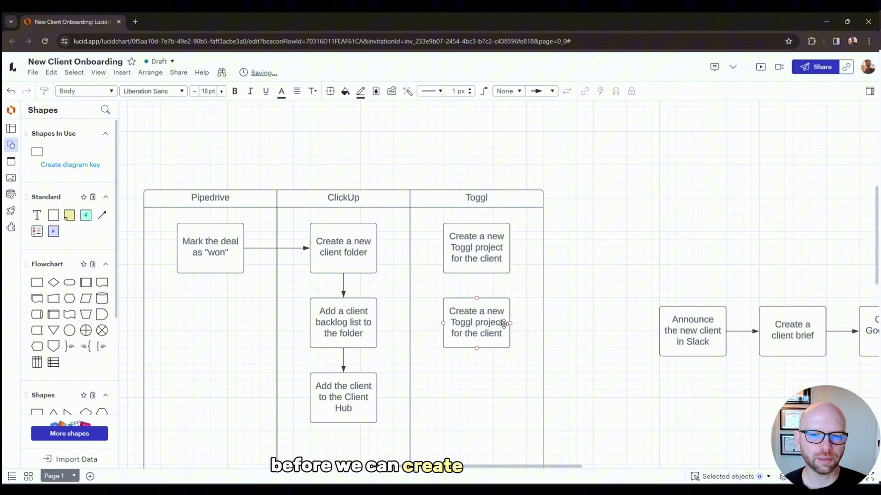
Step: Change the text of the upper Toggl lane block to "Create a new Toggl client"
{"action": "left_click", "coordinate": [487, 250]}
{"action": "left_click", "coordinate": [490, 238]}
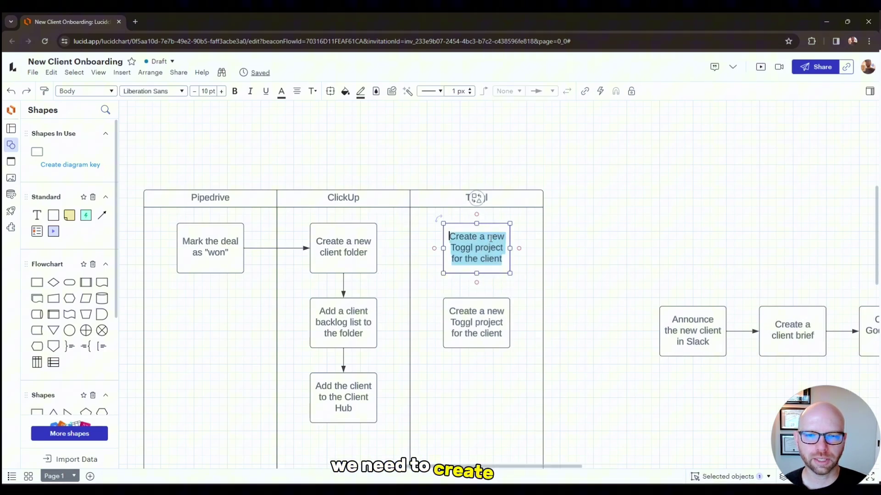
{"action": "double_click", "coordinate": [482, 248]}
{"action": "type", "text": "lien"}
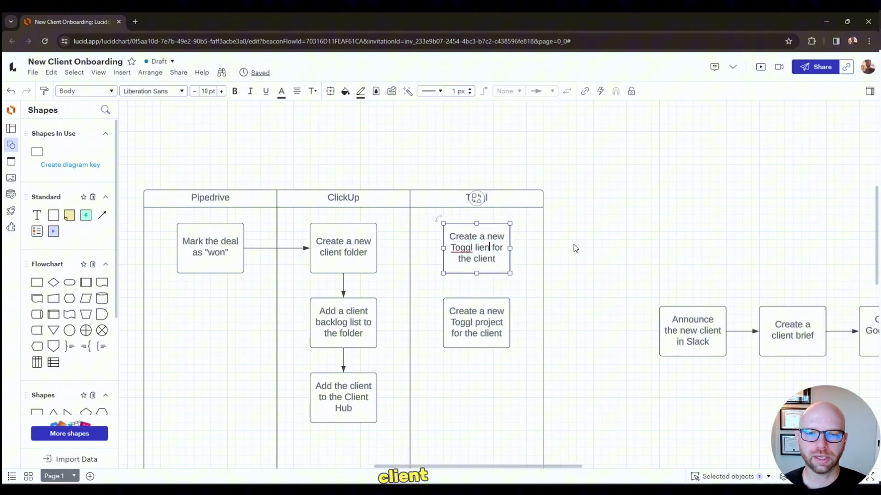
{"action": "type", "text": "lient"}
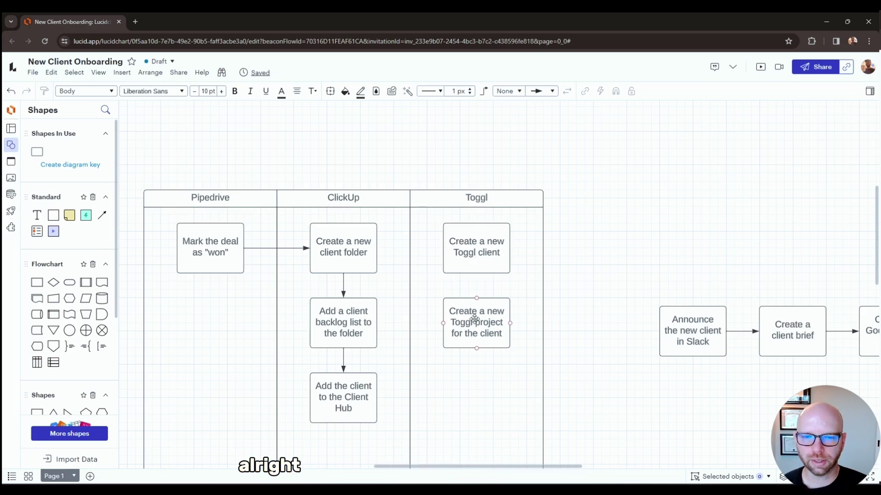
Step: Change the text of the lower Toggl lane block to "Create a new project for the client"
{"action": "left_click", "coordinate": [474, 319]}
{"action": "left_click", "coordinate": [475, 318]}
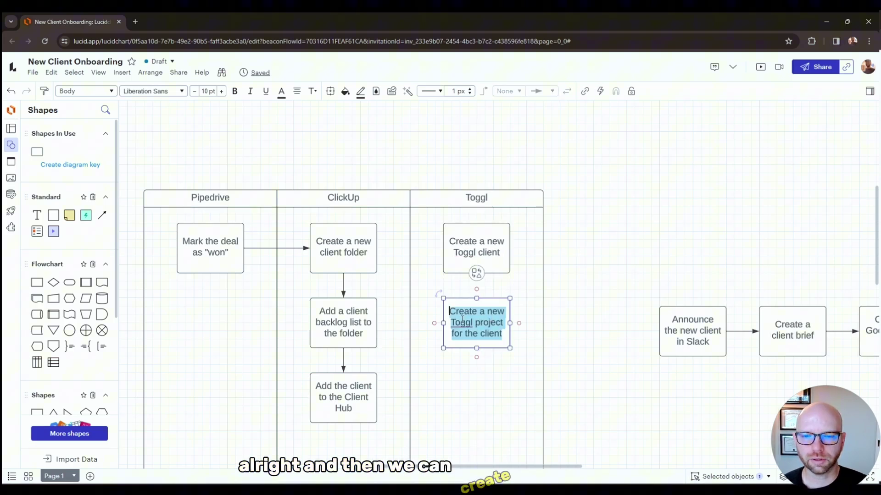
{"action": "double_click", "coordinate": [462, 322]}
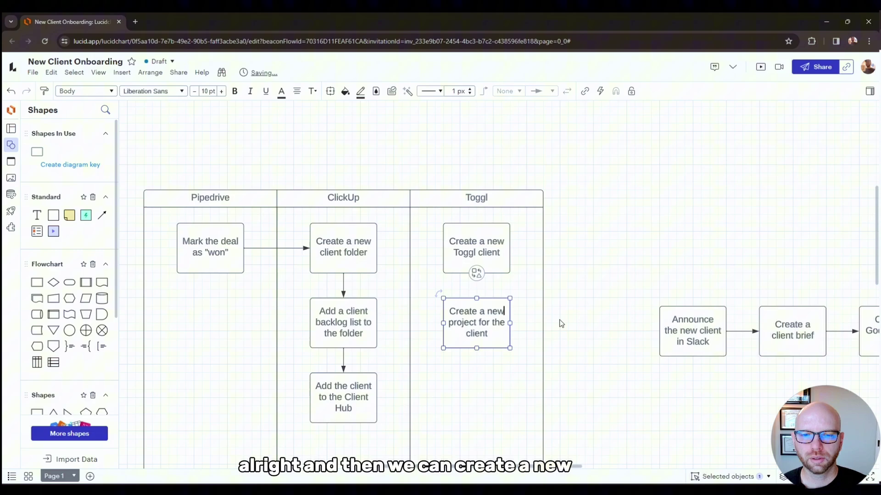
{"action": "left_click", "coordinate": [611, 234]}
Step: Delete the connector between Mark the deal as "won" and Create a new client folder
{"action": "left_click_drag", "start_coordinate": [352, 383], "coordinate": [352, 383]}
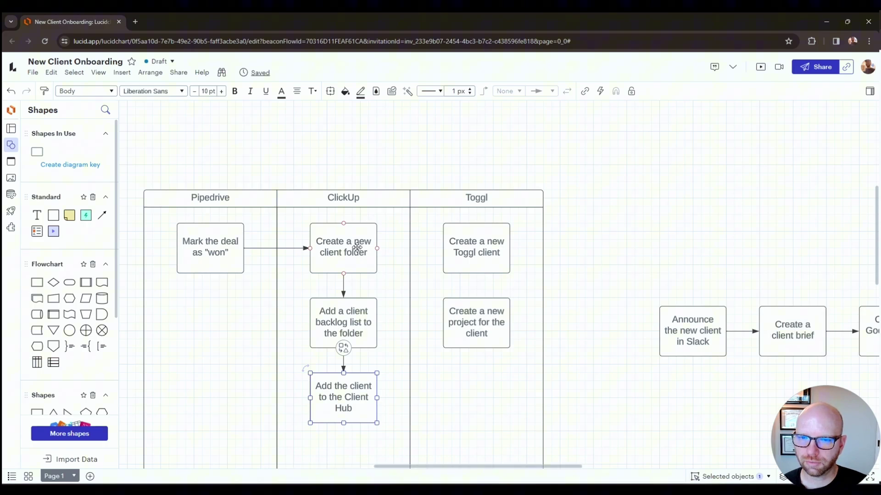
{"action": "left_click", "coordinate": [282, 248]}
{"action": "key", "text": "Delete"}
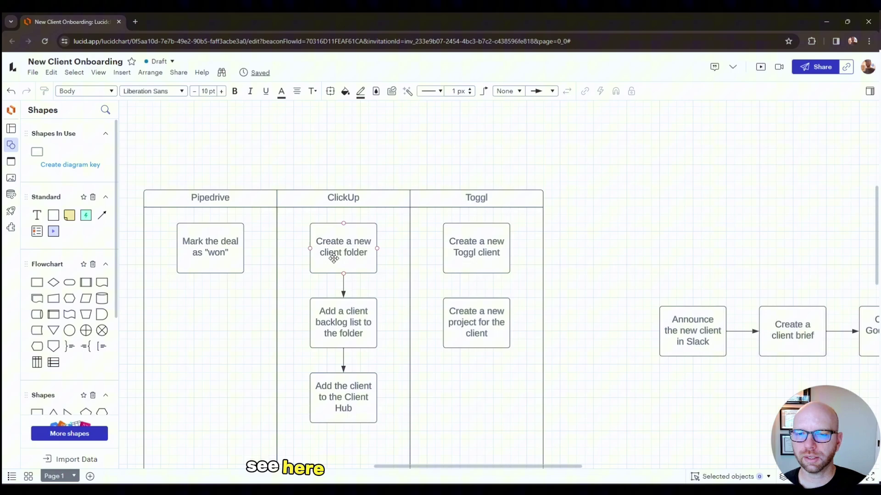
Step: Connect the top of Mark the deal as "won" to the top of Create a new client folder, and shift all six swim lane blocks down slightly
{"action": "left_click", "coordinate": [232, 233]}
{"action": "left_click_drag", "start_coordinate": [210, 222], "coordinate": [343, 223]}
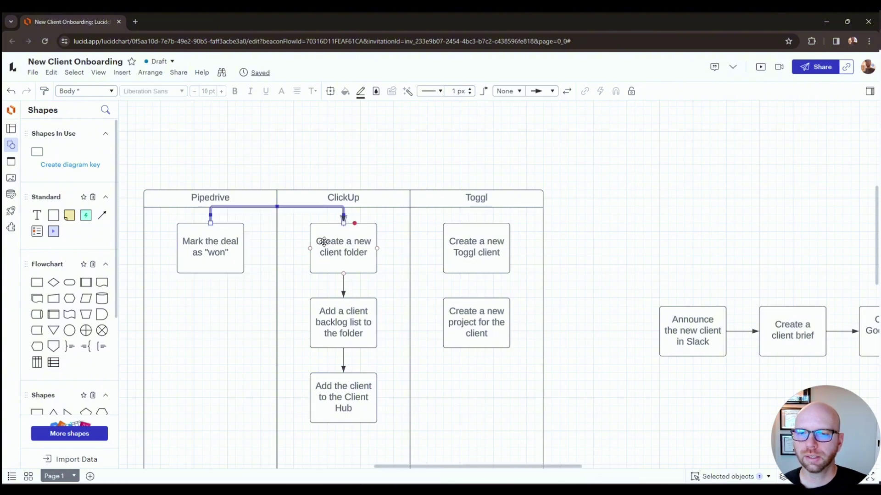
{"action": "left_click", "coordinate": [201, 264]}
{"action": "left_click", "coordinate": [348, 266], "text": "shift"}
{"action": "left_click", "coordinate": [463, 253], "text": "shift"}
{"action": "left_click", "coordinate": [460, 316], "text": "shift"}
{"action": "left_click", "coordinate": [327, 342], "text": "shift"}
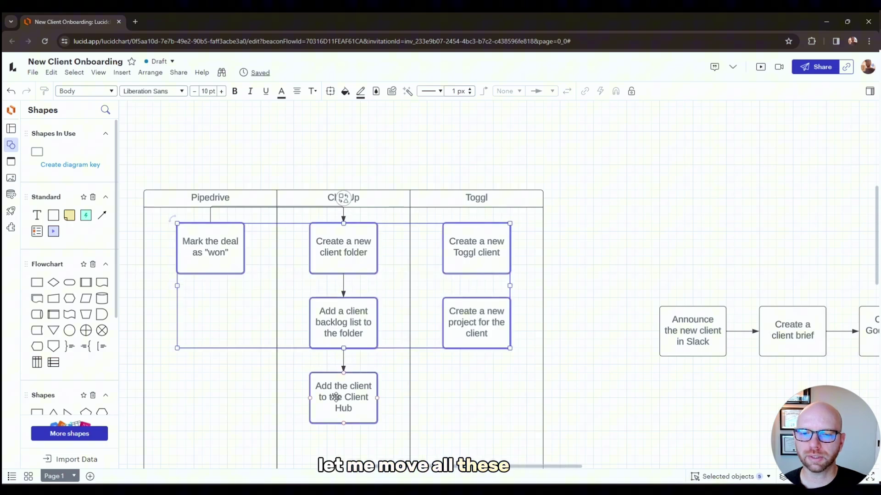
{"action": "left_click", "coordinate": [336, 398], "text": "shift"}
{"action": "left_click_drag", "start_coordinate": [354, 271], "coordinate": [351, 285]}
{"action": "left_click", "coordinate": [294, 274]}
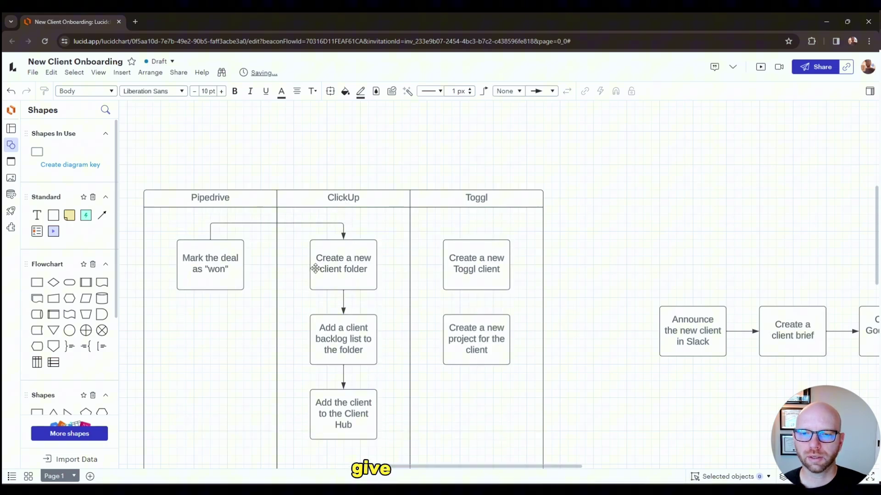
Step: Connect Mark the deal as "won" to Create a new Toggl client, and connect that block to Create a new project for the client
{"action": "left_click", "coordinate": [215, 262]}
{"action": "mouse_move", "coordinate": [211, 230]}
{"action": "left_mouse_down"}
{"action": "mouse_move", "coordinate": [326, 222]}
{"action": "mouse_move", "coordinate": [476, 240]}
{"action": "left_mouse_up"}
{"action": "left_click", "coordinate": [548, 336]}
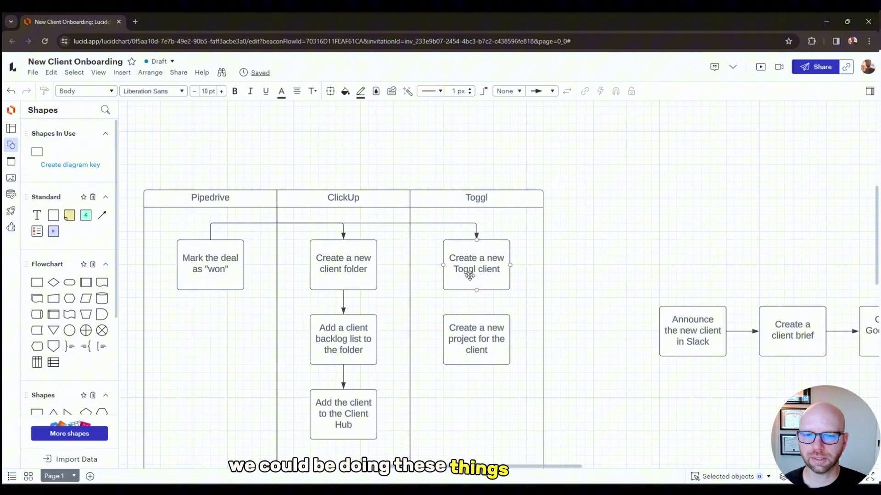
{"action": "left_click_drag", "start_coordinate": [477, 290], "coordinate": [477, 314]}
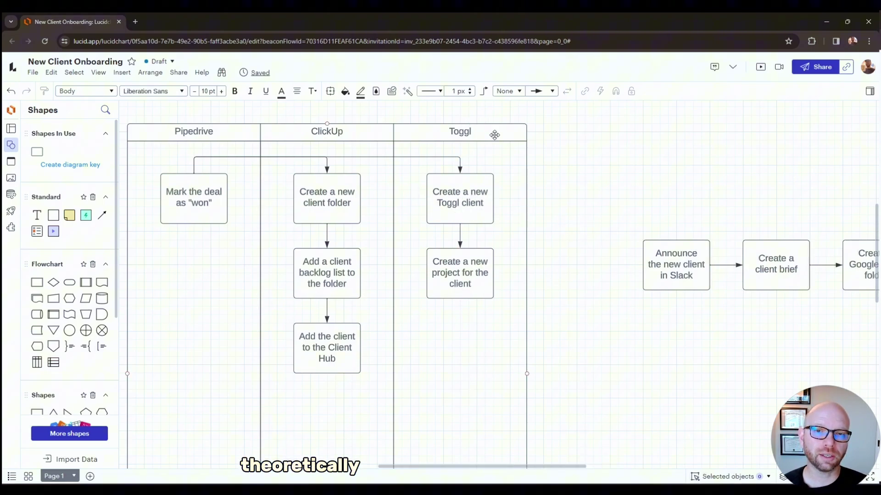
Step: Add a fourth swim lane after Toggl and title it "Slack"
{"action": "left_click", "coordinate": [495, 133]}
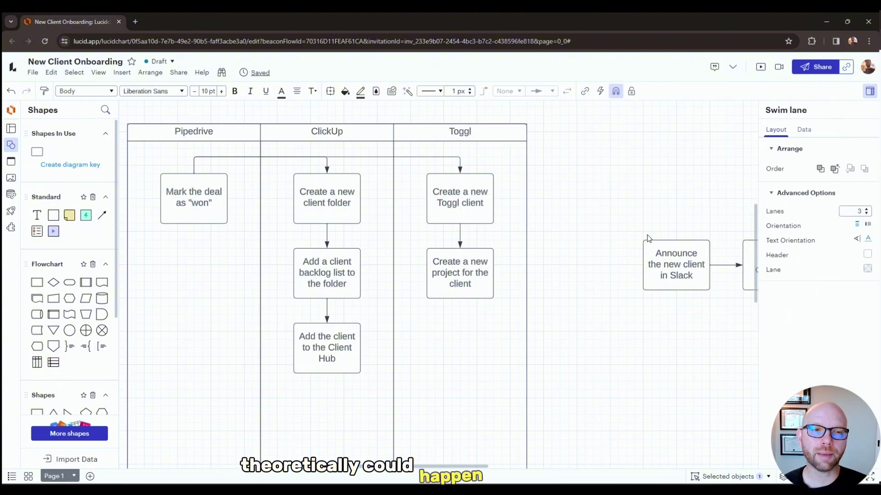
{"action": "left_click", "coordinate": [867, 209]}
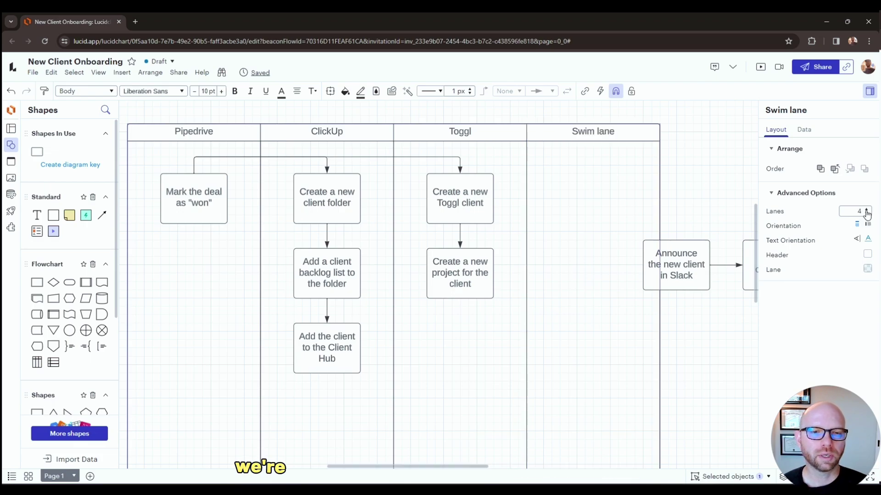
{"action": "left_click", "coordinate": [683, 326]}
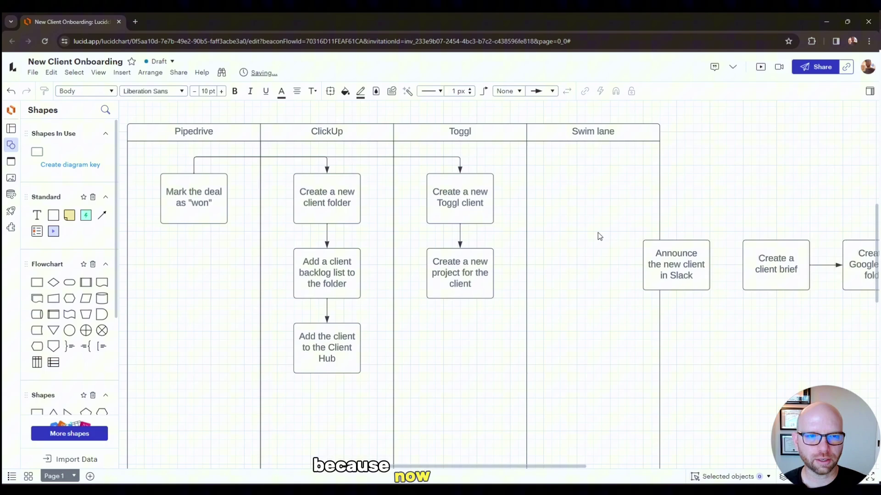
{"action": "double_click", "coordinate": [589, 131]}
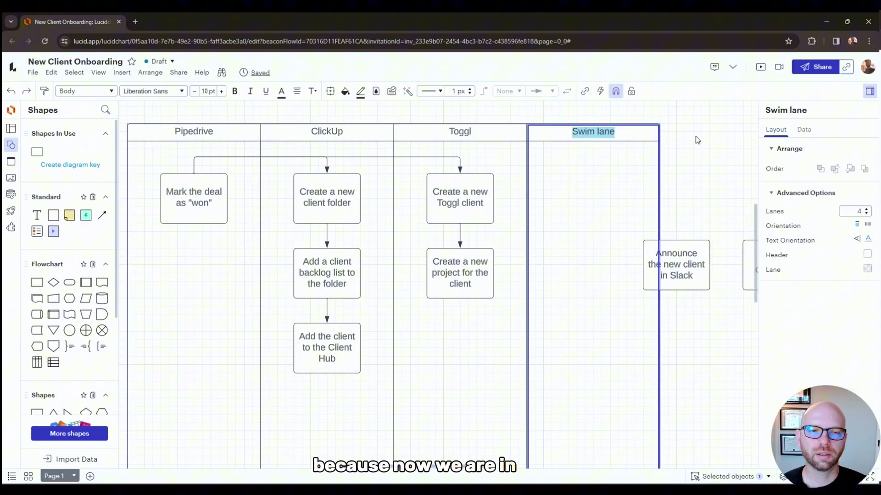
Step: Move Announce the new client in Slack into the Slack lane's top row and connect Mark the deal as "won" to it
{"action": "left_click_drag", "start_coordinate": [677, 268], "coordinate": [591, 205]}
{"action": "left_click", "coordinate": [735, 181]}
{"action": "left_click", "coordinate": [192, 188]}
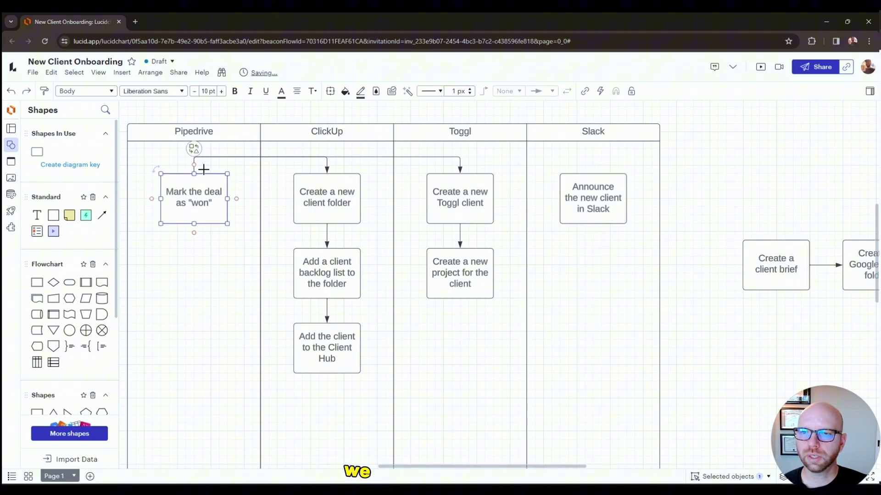
{"action": "left_click_drag", "start_coordinate": [195, 166], "coordinate": [593, 173]}
{"action": "left_click", "coordinate": [716, 184]}
Step: Shorten the text of the Slack lane block to "Announce the new client"
{"action": "left_click_drag", "start_coordinate": [582, 317], "coordinate": [511, 320]}
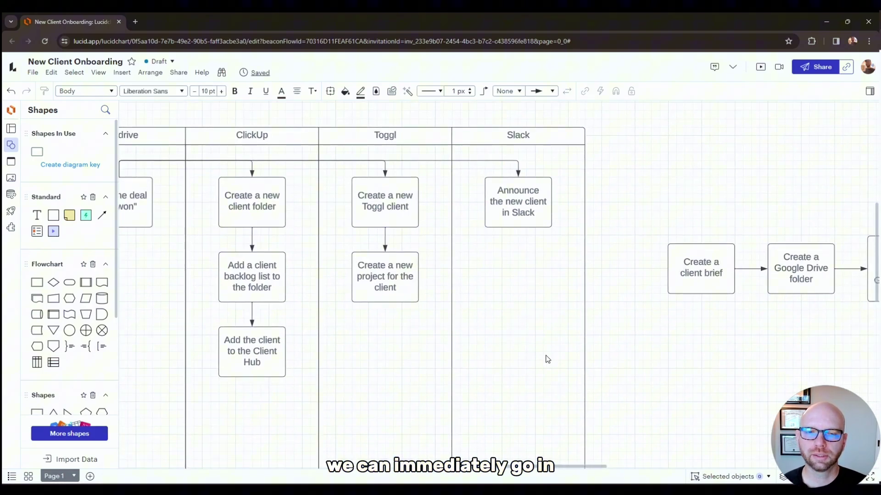
{"action": "double_click", "coordinate": [518, 211]}
{"action": "double_click", "coordinate": [522, 212]}
{"action": "key", "text": "BackSpace"}
{"action": "key", "text": "BackSpace"}
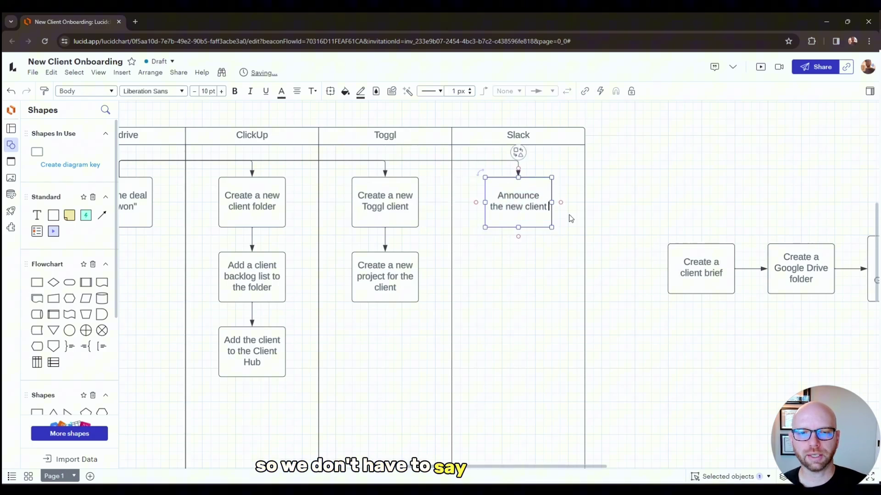
{"action": "left_click", "coordinate": [636, 249]}
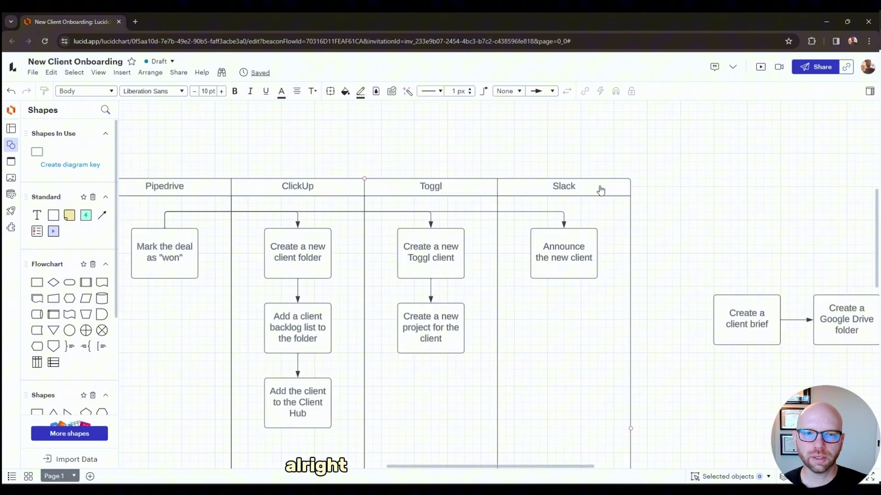
Step: Add a fifth swim lane after Slack and title it "Google Drive/Docs"
{"action": "left_click", "coordinate": [601, 189]}
{"action": "left_click", "coordinate": [867, 211]}
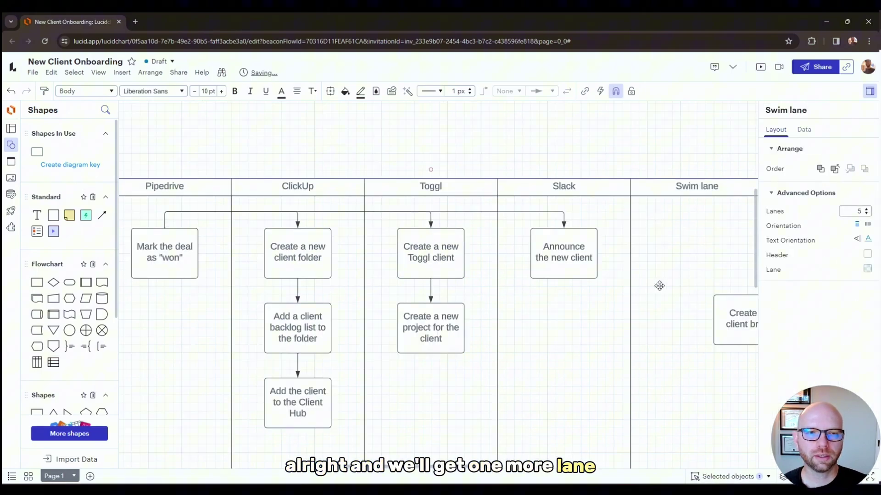
{"action": "scroll", "coordinate": [499, 264], "scroll_direction": "right", "scroll_amount": 3}
{"action": "double_click", "coordinate": [528, 178]}
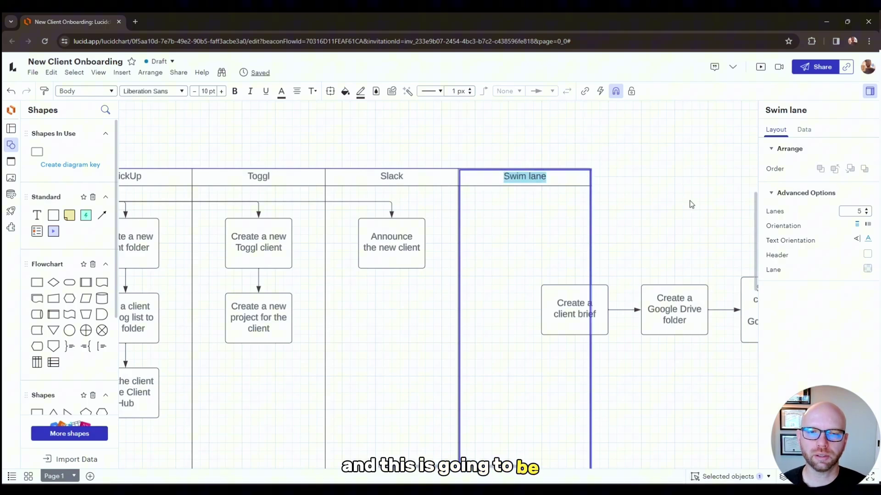
{"action": "type", "text": "Google Drive/Docs"}
{"action": "left_click", "coordinate": [486, 285]}
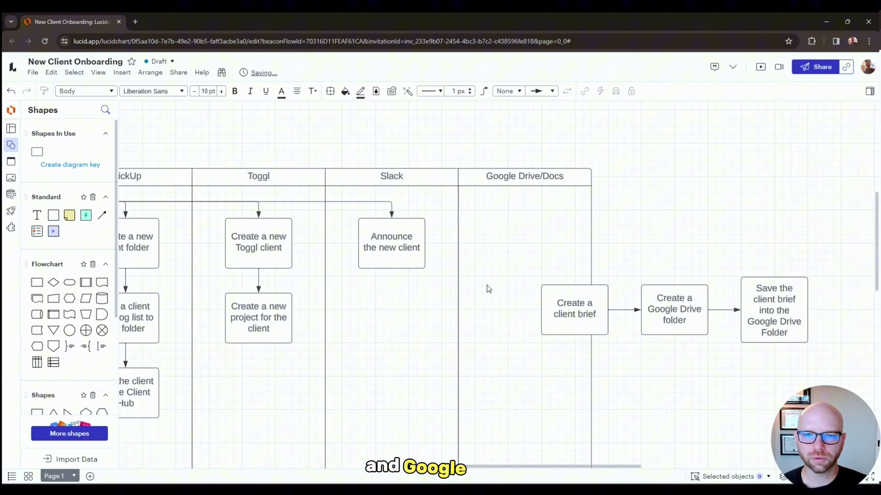
Step: Place Create a Google Drive folder in the Google Drive/Docs lane's top row and connect Mark the deal as "won" to it
{"action": "scroll", "coordinate": [530, 212], "scroll_direction": "down", "scroll_amount": 1}
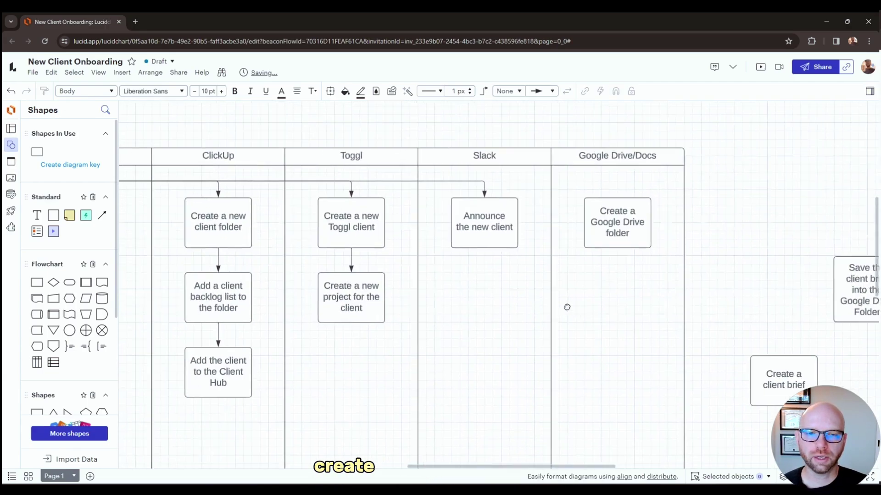
{"action": "scroll", "coordinate": [566, 305], "scroll_direction": "left", "scroll_amount": 5}
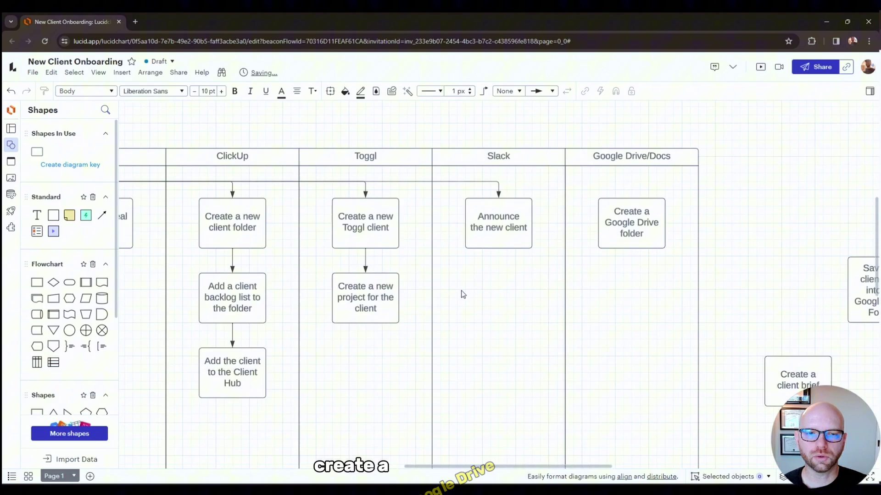
{"action": "left_click", "coordinate": [181, 220]}
{"action": "left_click_drag", "start_coordinate": [156, 193], "coordinate": [688, 192]}
{"action": "left_click_drag", "start_coordinate": [672, 339], "coordinate": [555, 314]}
{"action": "left_click", "coordinate": [698, 249]}
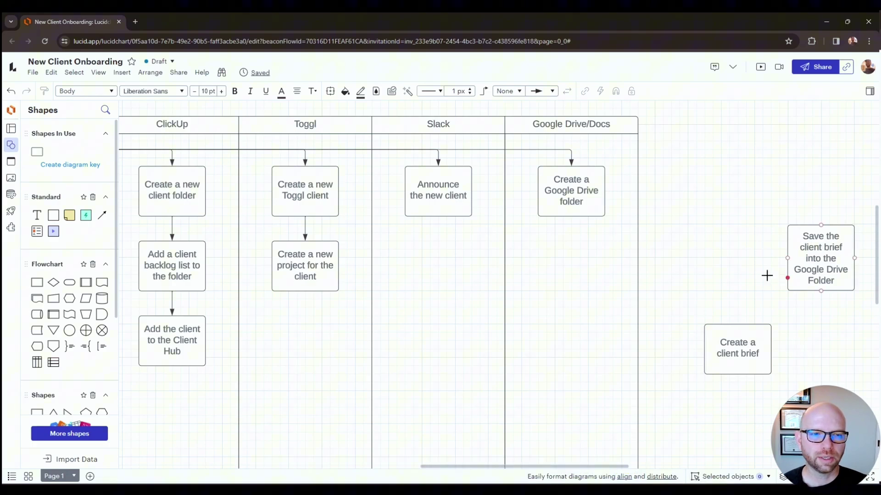
Step: Move Create a client brief below Create a Google Drive folder in the Google Drive/Docs lane and connect the two blocks
{"action": "left_click_drag", "start_coordinate": [724, 346], "coordinate": [583, 264]}
{"action": "left_click", "coordinate": [714, 266]}
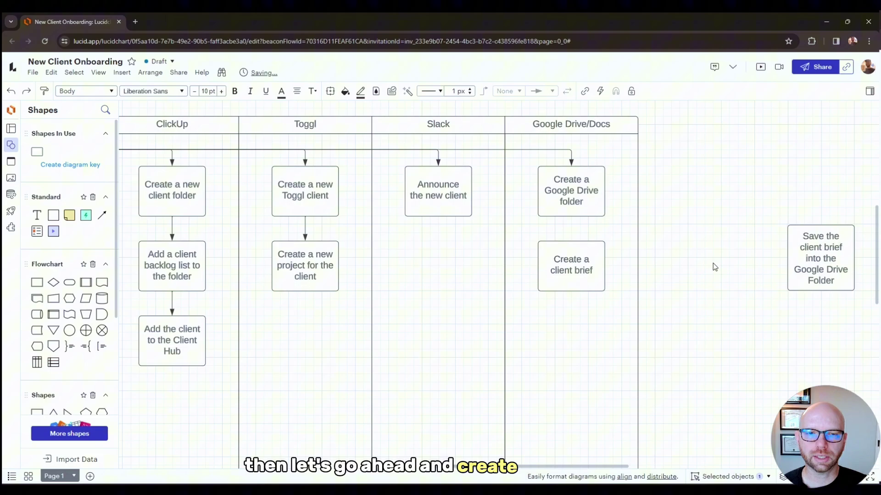
{"action": "left_click", "coordinate": [586, 197]}
{"action": "left_click_drag", "start_coordinate": [571, 222], "coordinate": [571, 242]}
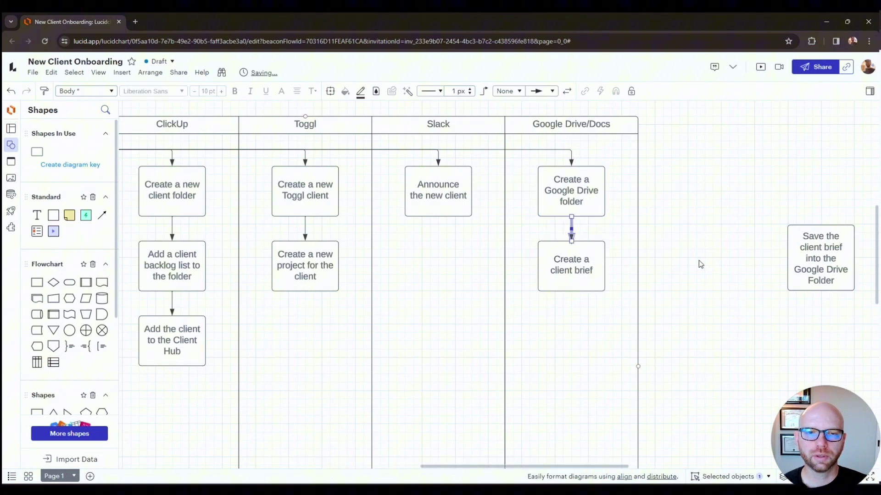
Step: Move Save the client brief into the Google Drive Folder beneath Create a client brief and connect the two blocks
{"action": "left_click", "coordinate": [700, 265]}
{"action": "left_click_drag", "start_coordinate": [823, 256], "coordinate": [571, 345]}
{"action": "left_click_drag", "start_coordinate": [571, 291], "coordinate": [571, 317]}
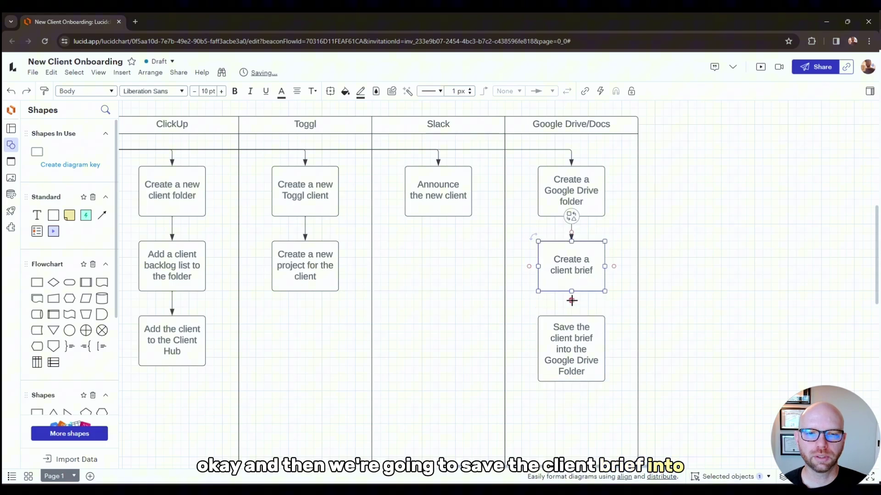
{"action": "left_click", "coordinate": [728, 343]}
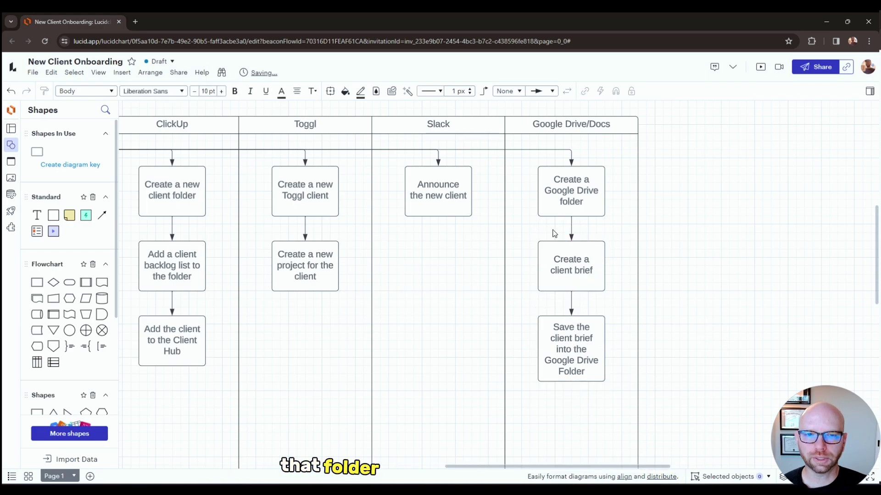
Step: Change the text of the Create a client brief block to "Create a client brief using template"
{"action": "left_click", "coordinate": [587, 192]}
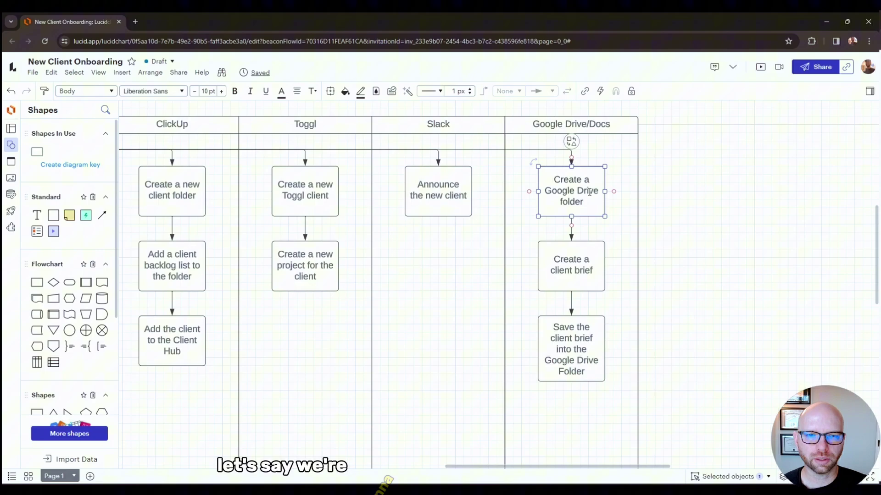
{"action": "double_click", "coordinate": [587, 269]}
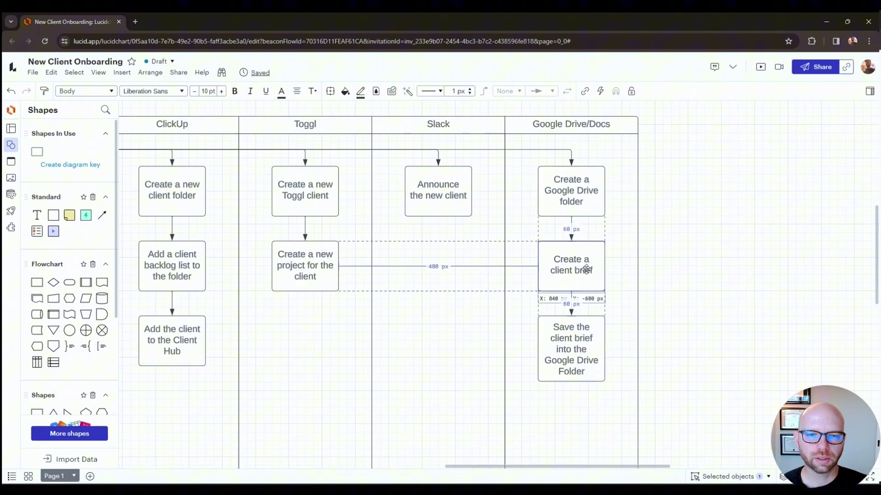
{"action": "left_click", "coordinate": [593, 274]}
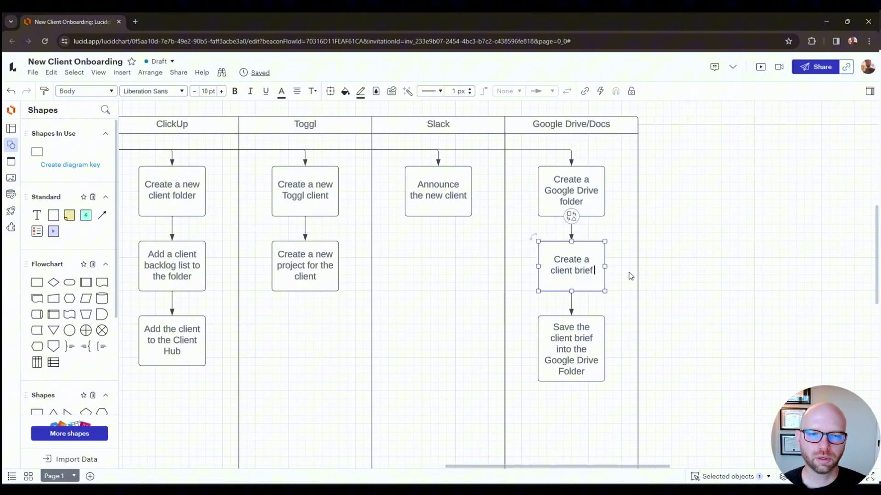
{"action": "type", "text": "using template"}
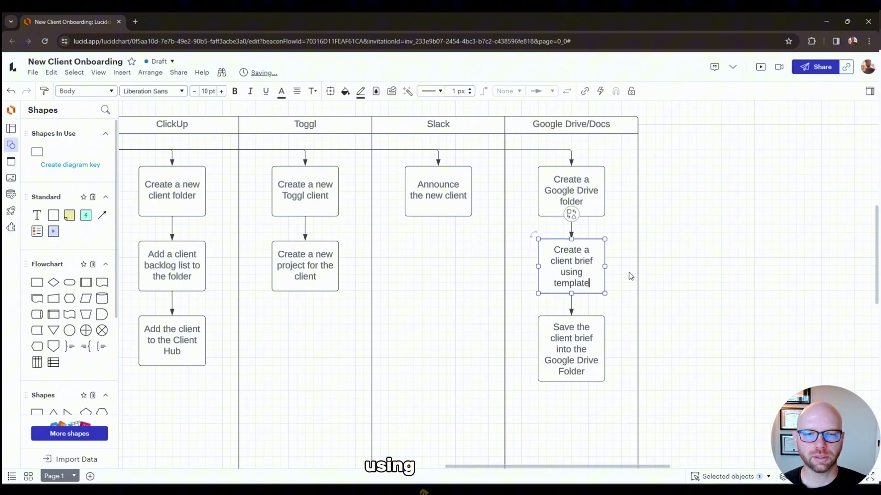
{"action": "left_click", "coordinate": [696, 277]}
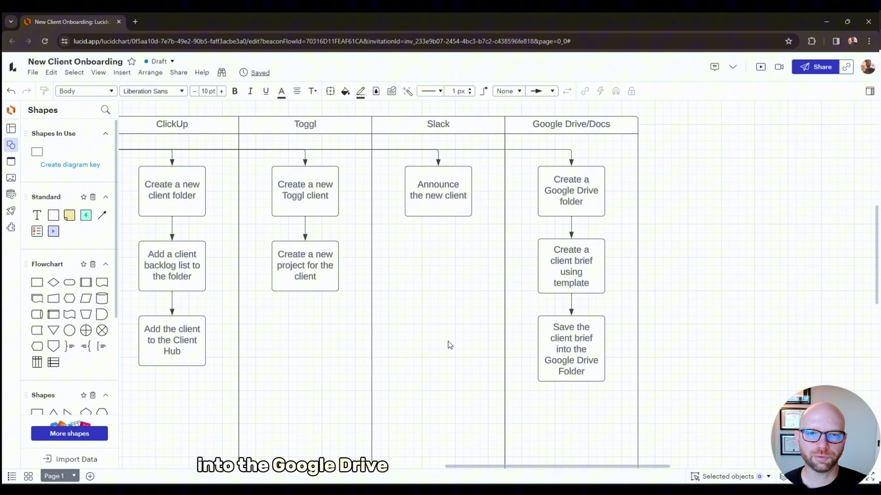
Step: Shorten the swim lane container so its lower edge sits just below the lowest process block
{"action": "left_click_drag", "start_coordinate": [448, 346], "coordinate": [590, 325]}
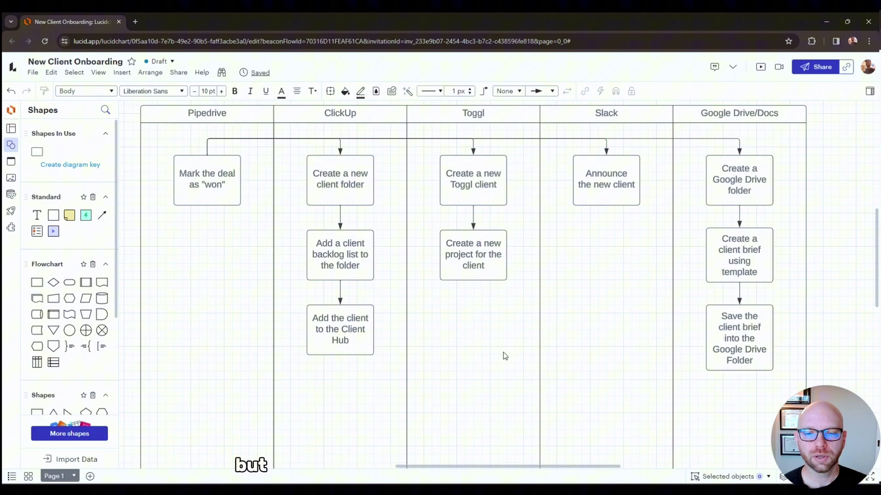
{"action": "left_click_drag", "start_coordinate": [449, 344], "coordinate": [501, 345]}
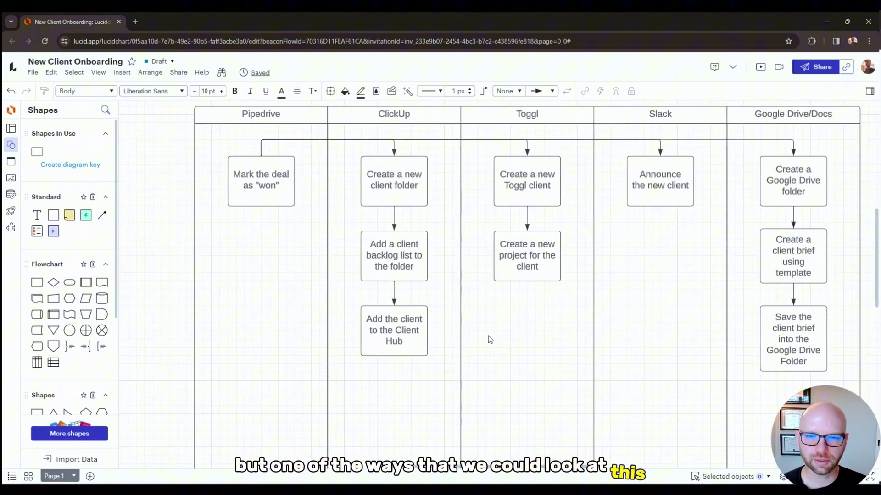
{"action": "scroll", "coordinate": [488, 336], "scroll_direction": "down", "scroll_amount": 5}
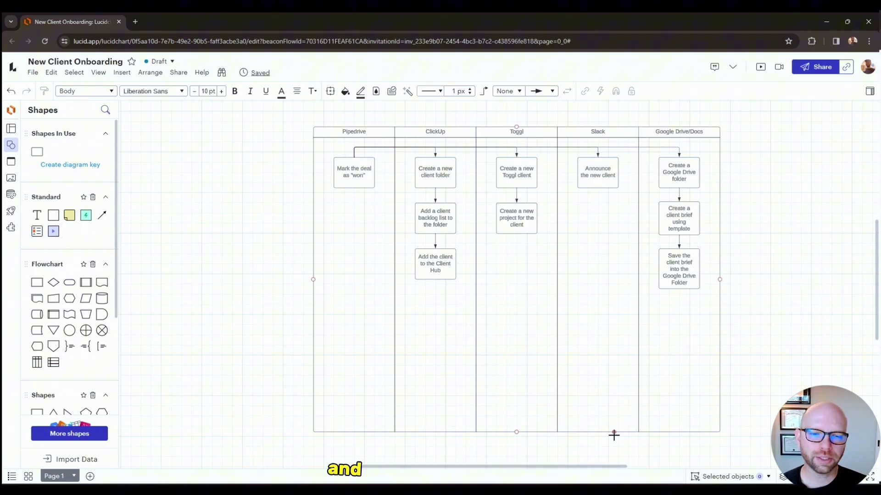
{"action": "left_click", "coordinate": [595, 432]}
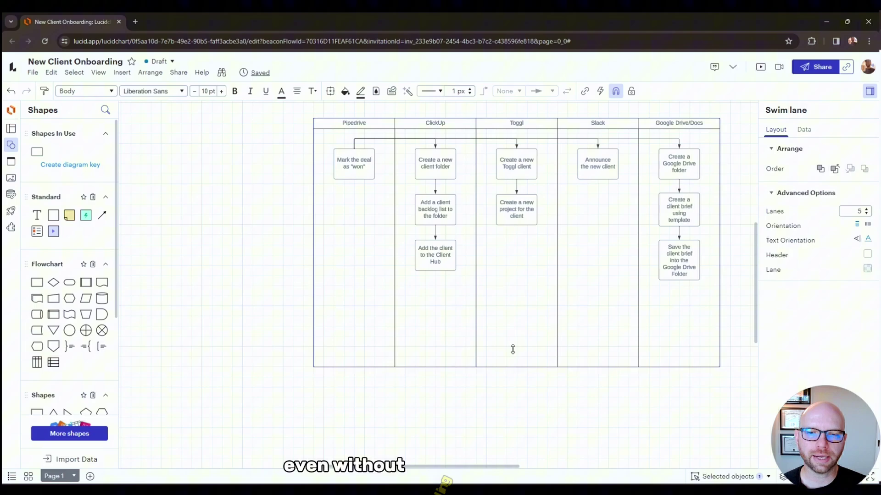
{"action": "left_click_drag", "start_coordinate": [513, 349], "coordinate": [517, 305]}
{"action": "left_click", "coordinate": [636, 358]}
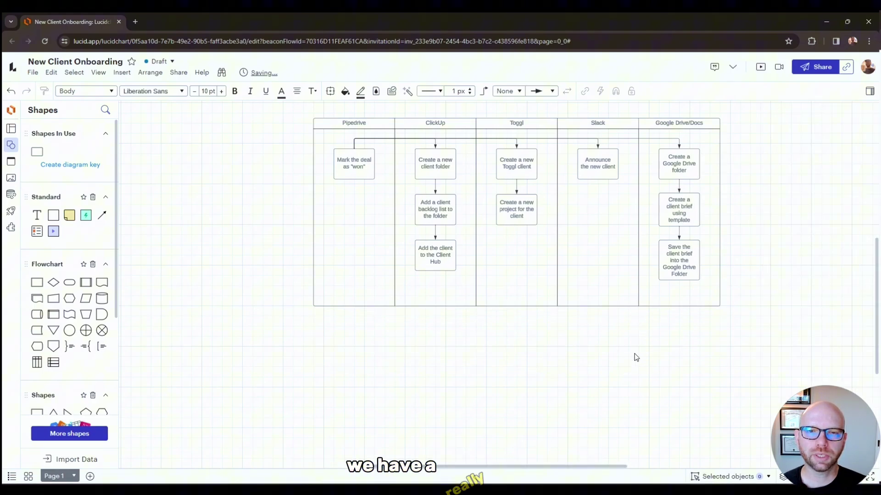
Step: Extend the lower edge of the swim lane container downward to leave free space beneath the process blocks
{"action": "scroll", "coordinate": [598, 352], "scroll_direction": "up", "scroll_amount": 1}
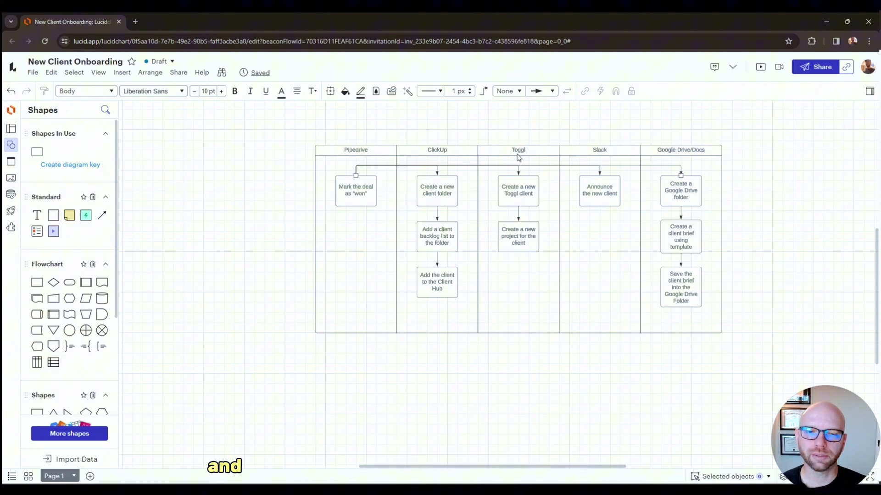
{"action": "left_click", "coordinate": [472, 327]}
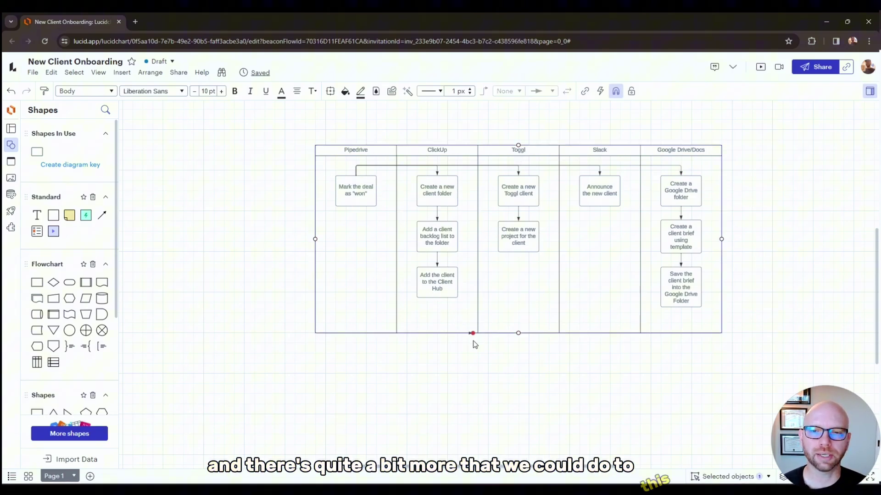
{"action": "left_click_drag", "start_coordinate": [486, 335], "coordinate": [486, 394]}
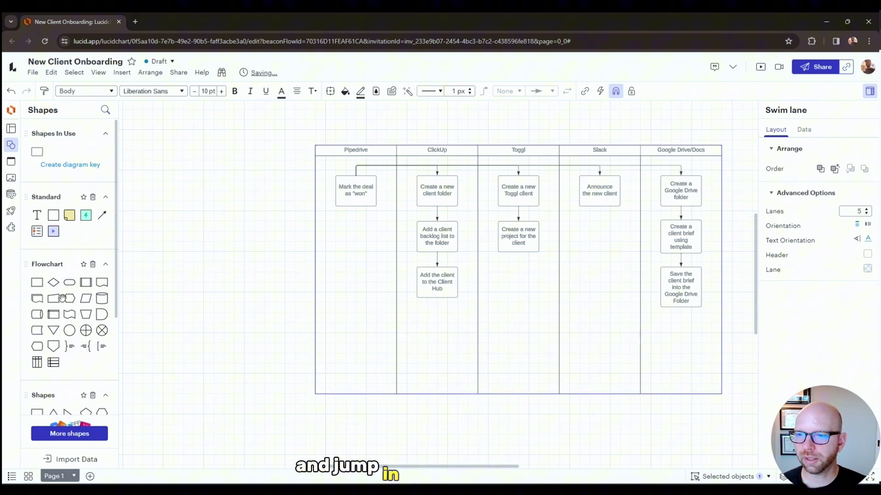
Step: Add a three-lane horizontal swim lane container beside the platform lanes and name its first lane "Trigger"
{"action": "left_click_drag", "start_coordinate": [69, 370], "coordinate": [155, 266]}
{"action": "scroll", "coordinate": [296, 407], "scroll_direction": "left", "scroll_amount": 5}
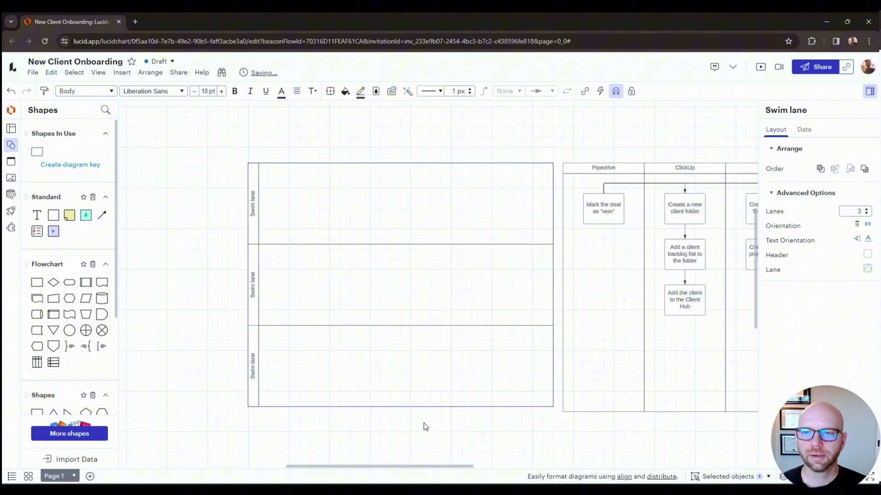
{"action": "left_click", "coordinate": [347, 232]}
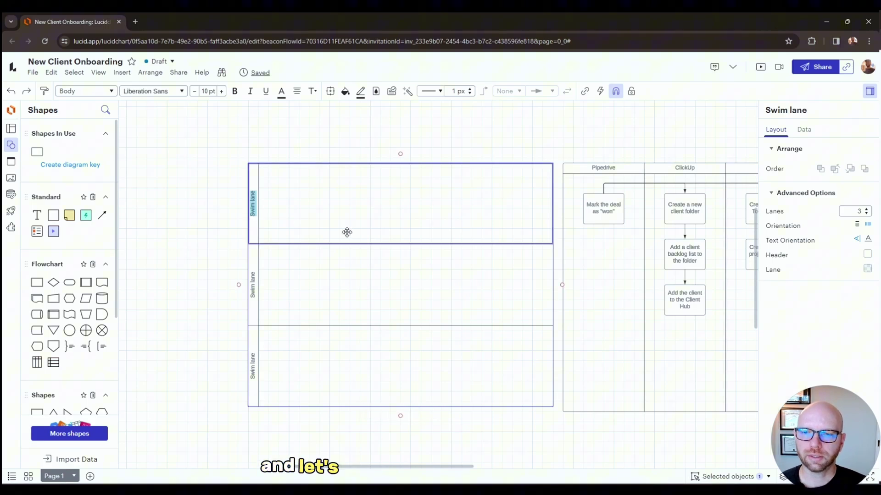
{"action": "type", "text": "Tng"}
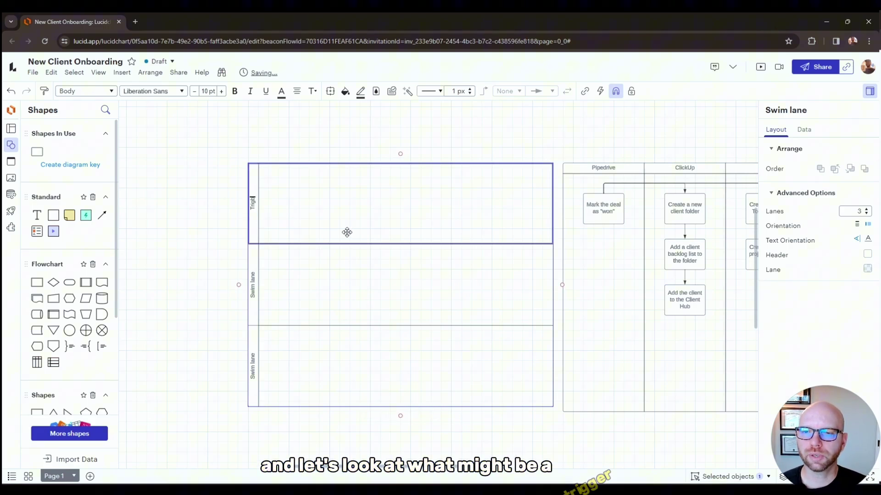
{"action": "type", "text": "er"}
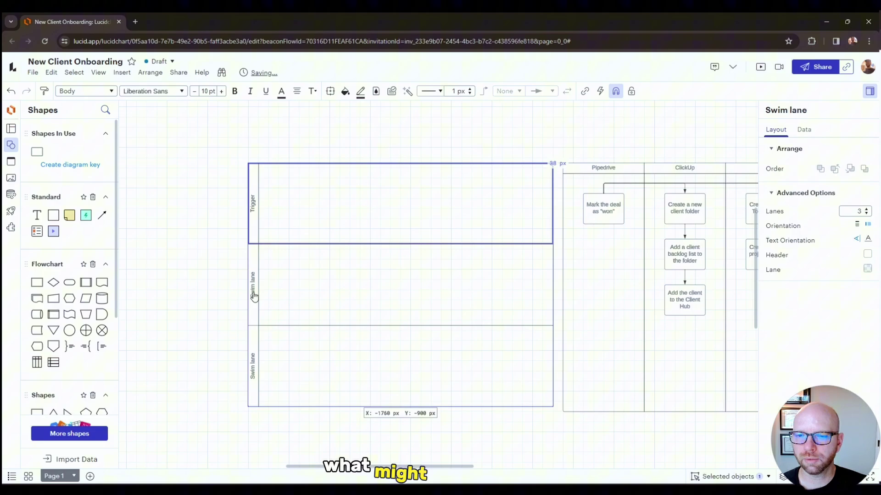
Step: Name the second horizontal lane "Automated" and the third one "Manual"
{"action": "double_click", "coordinate": [254, 293]}
{"action": "type", "text": "Automated"}
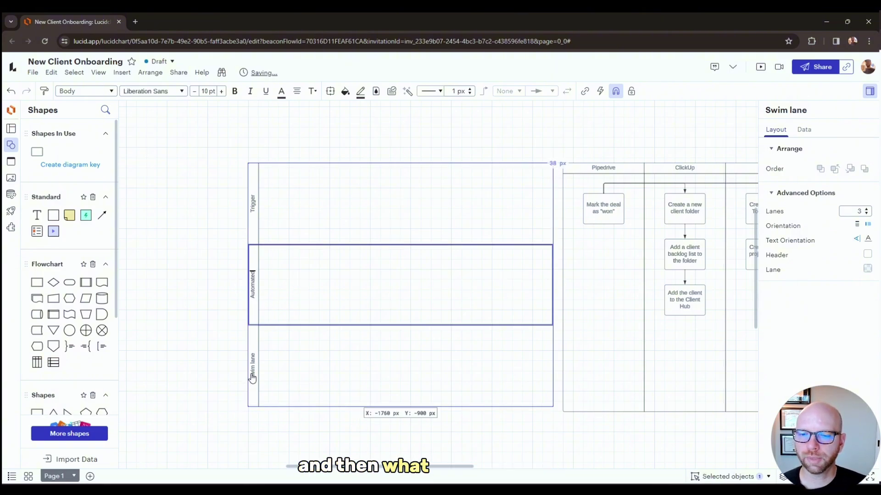
{"action": "key", "text": "Tab"}
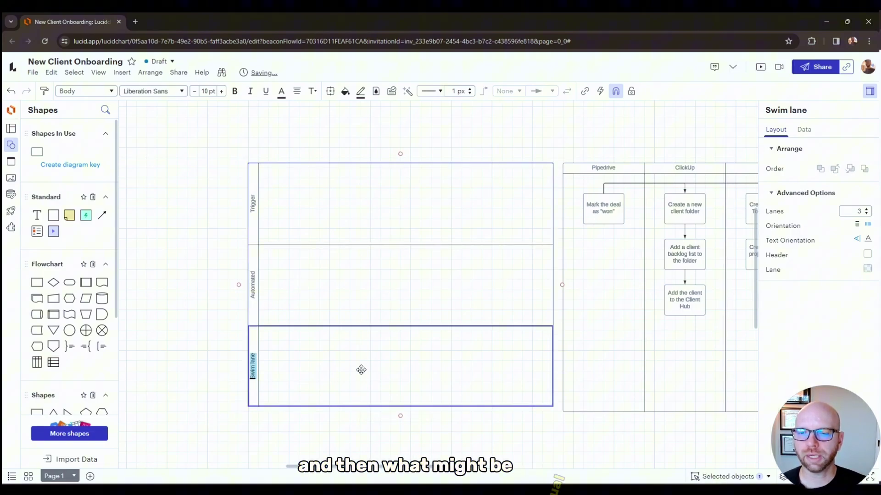
{"action": "key", "text": "BackSpace"}
{"action": "type", "text": "M"}
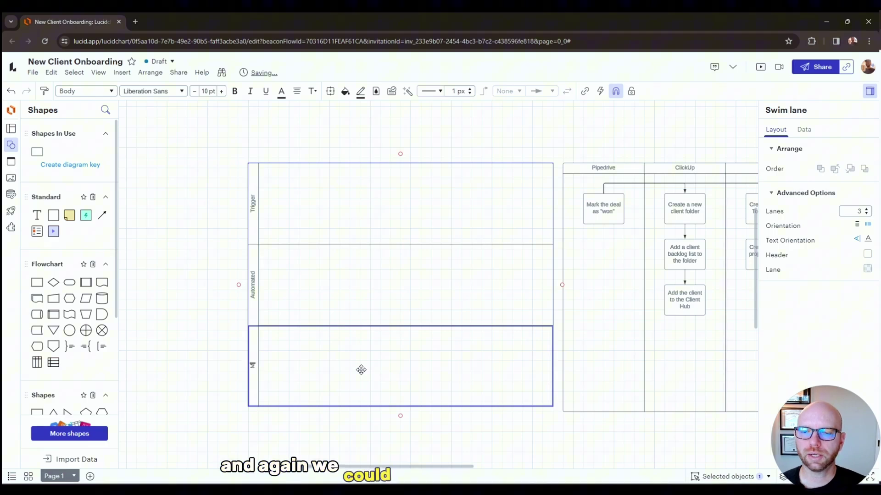
{"action": "type", "text": "anual"}
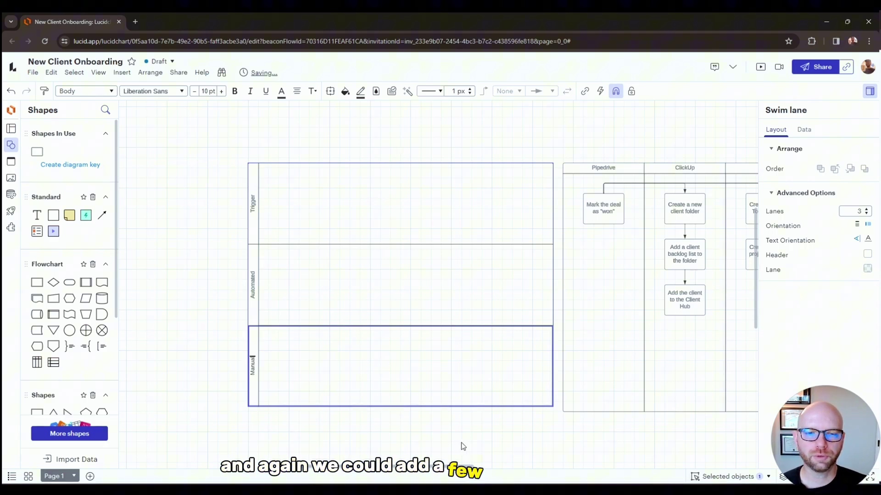
{"action": "left_click", "coordinate": [462, 446]}
Step: Overlay the horizontal swim lane container on the platform lanes and resize it to match their height and full width
{"action": "left_click", "coordinate": [438, 407]}
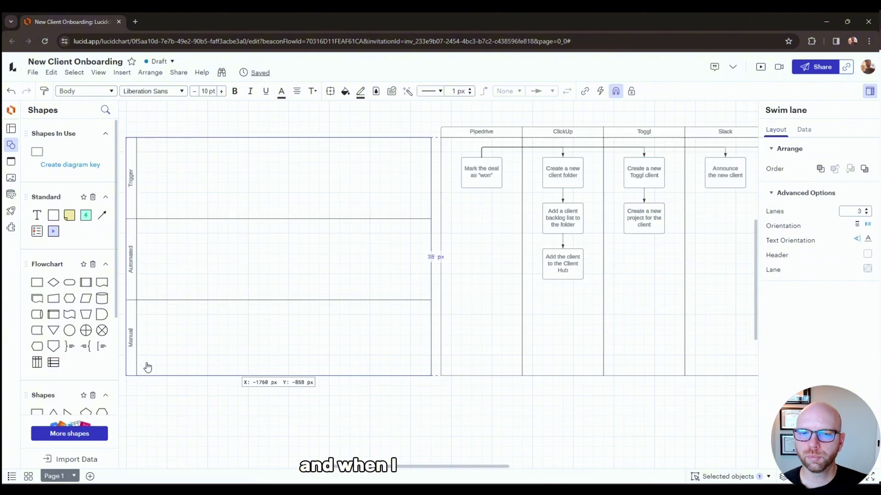
{"action": "left_click_drag", "start_coordinate": [147, 367], "coordinate": [432, 357]}
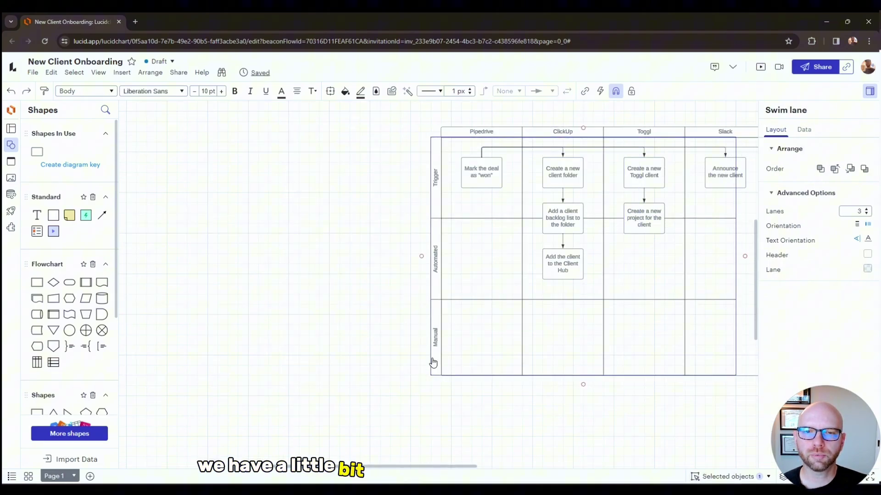
{"action": "left_click", "coordinate": [323, 290]}
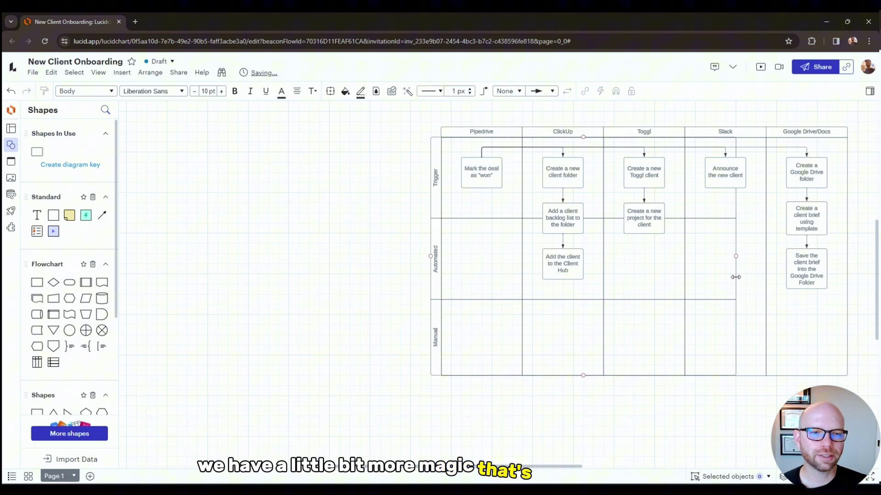
{"action": "left_click", "coordinate": [752, 281]}
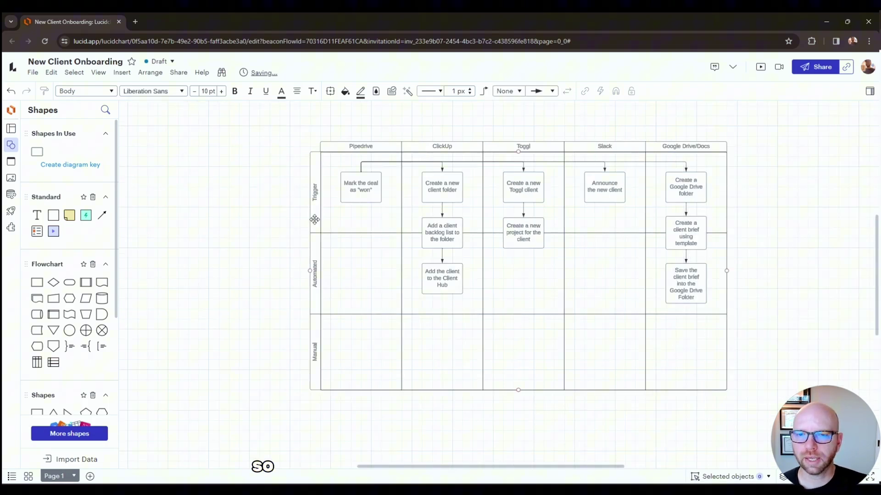
Step: Colour the header of the Trigger lane light green
{"action": "left_click", "coordinate": [315, 220]}
{"action": "left_click", "coordinate": [315, 223]}
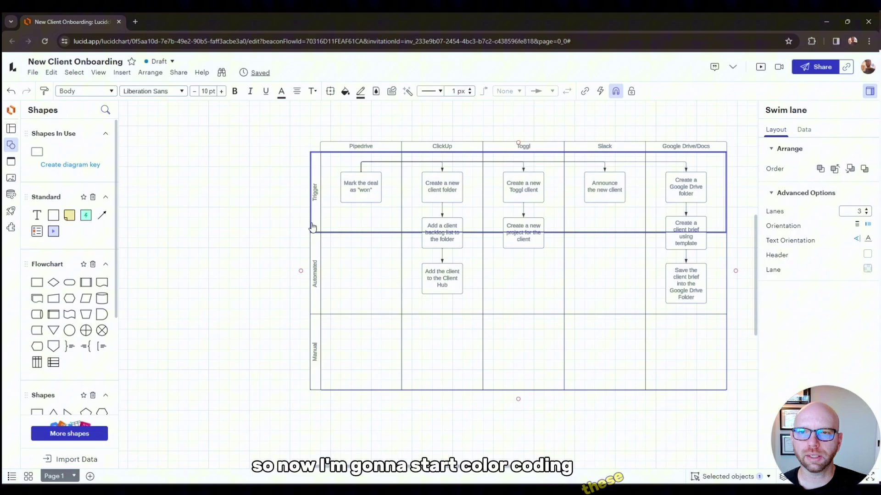
{"action": "left_click", "coordinate": [345, 91]}
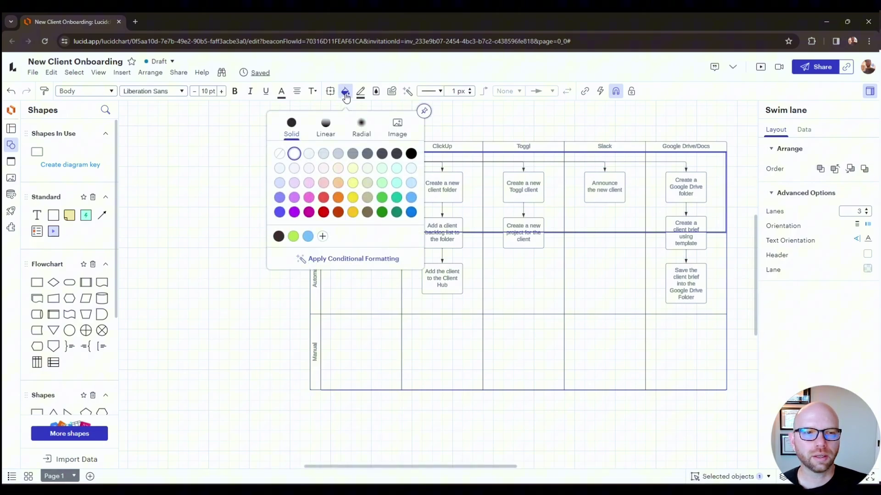
{"action": "left_click", "coordinate": [346, 95]}
{"action": "left_click", "coordinate": [866, 255]}
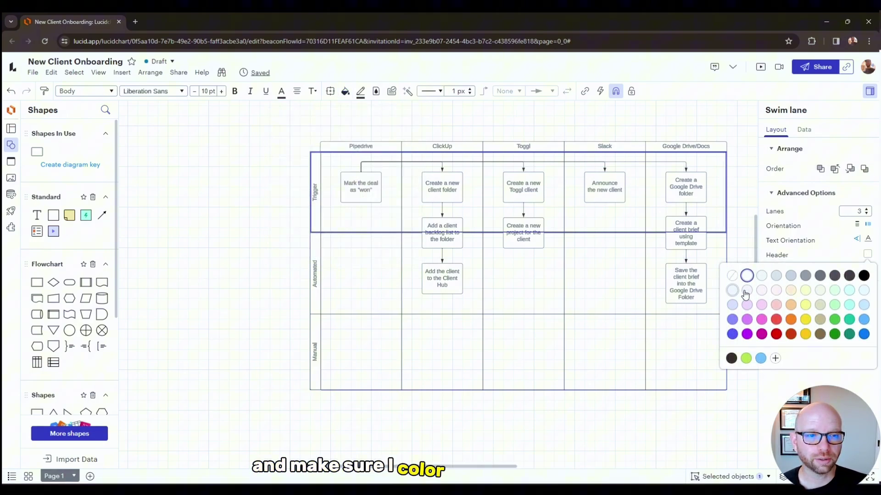
{"action": "left_click", "coordinate": [834, 291]}
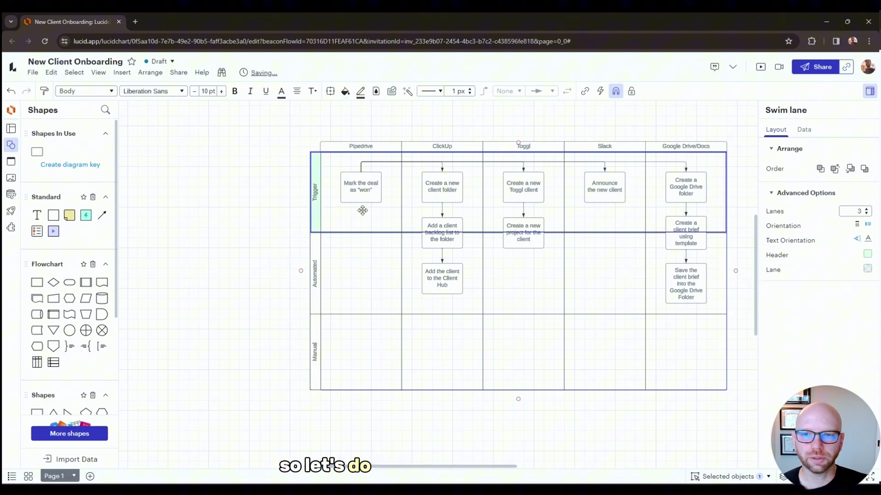
Step: Colour the header of the Automated lane light blue
{"action": "left_click", "coordinate": [315, 251]}
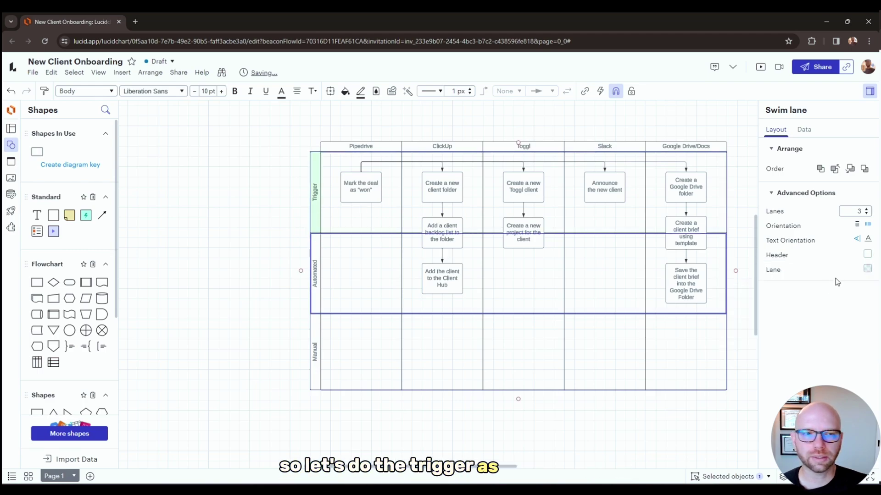
{"action": "left_click", "coordinate": [867, 255]}
{"action": "left_click", "coordinate": [733, 289]}
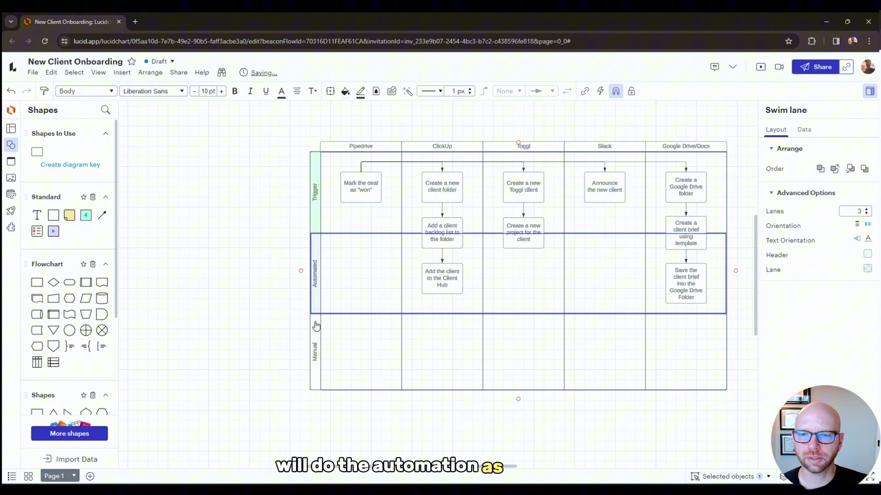
Step: Colour the header of the Manual lane light orange
{"action": "left_click", "coordinate": [867, 255]}
{"action": "left_click", "coordinate": [863, 290]}
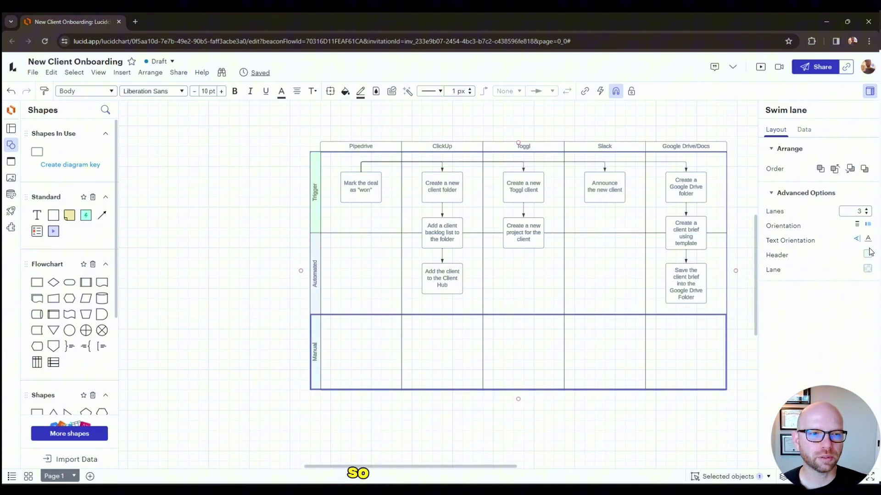
{"action": "left_click", "coordinate": [868, 255]}
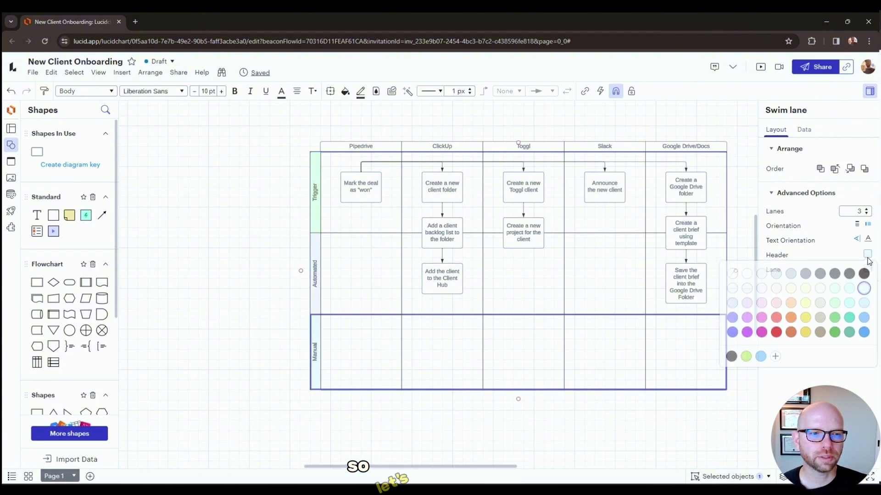
{"action": "left_click", "coordinate": [791, 291]}
{"action": "left_click", "coordinate": [435, 411]}
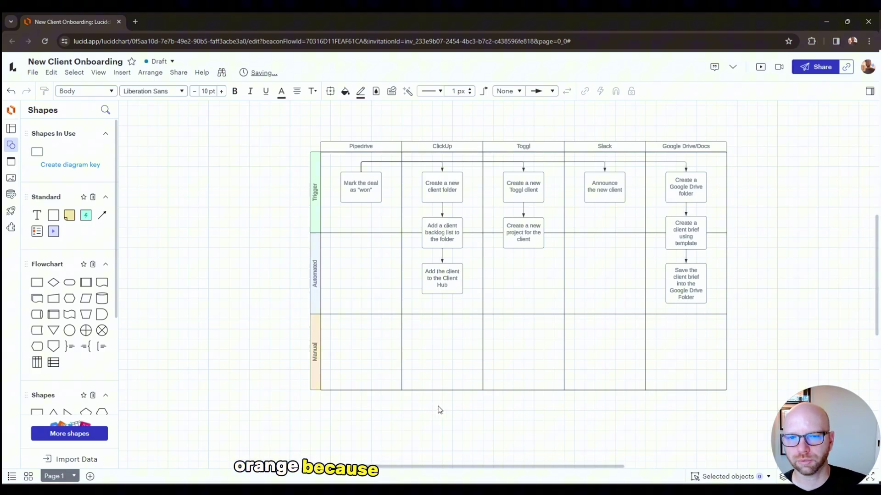
Step: Shift the Mark the deal as "won" block slightly down within the Trigger lane and fill it light green
{"action": "left_click_drag", "start_coordinate": [373, 186], "coordinate": [373, 191]}
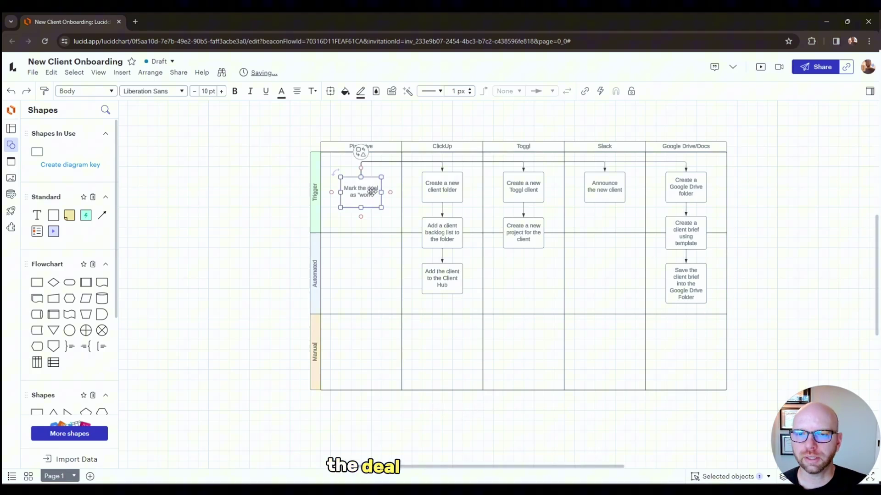
{"action": "left_click", "coordinate": [344, 91]}
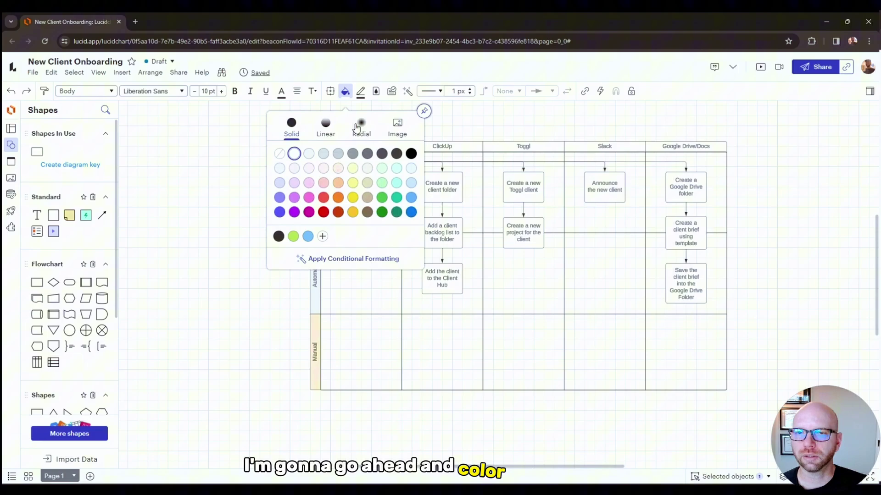
{"action": "left_click", "coordinate": [353, 173]}
{"action": "left_click", "coordinate": [303, 245]}
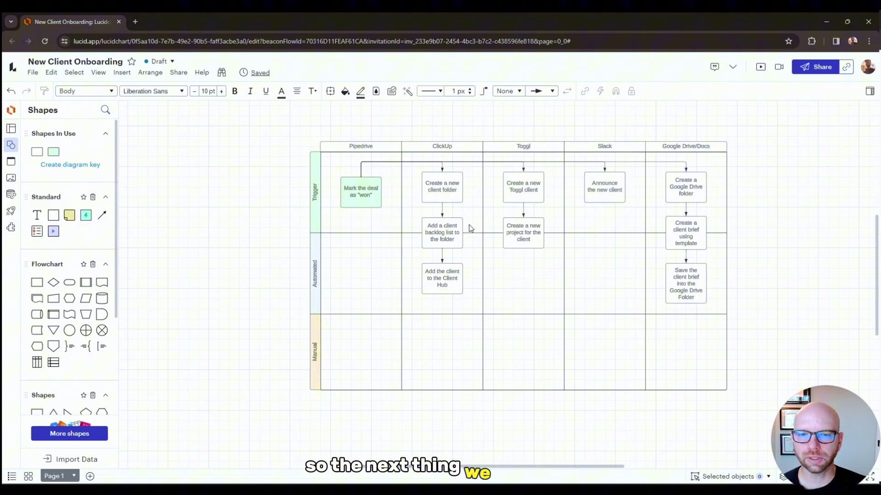
Step: Move the three ClickUp process blocks together down into the Automated area, keeping them in their column
{"action": "left_click", "coordinate": [448, 279]}
{"action": "left_click", "coordinate": [445, 236], "text": "shift"}
{"action": "left_click", "coordinate": [443, 193], "text": "shift"}
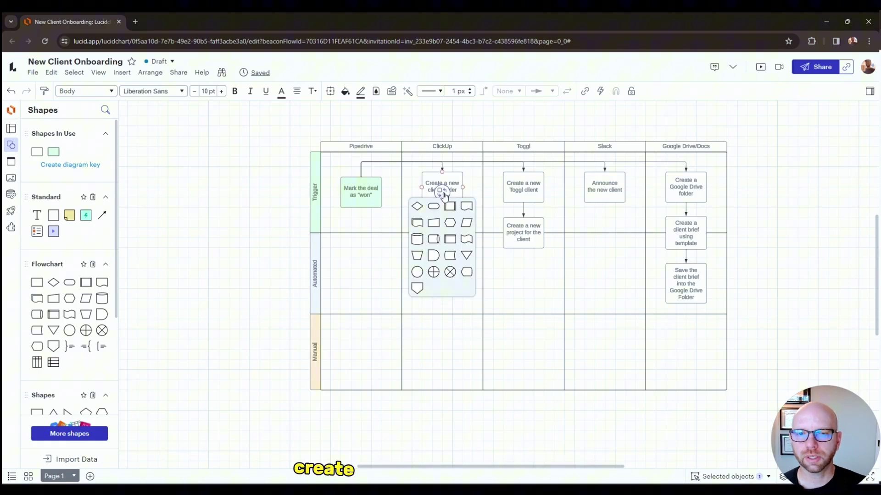
{"action": "left_click", "coordinate": [457, 183], "text": "shift"}
{"action": "left_click", "coordinate": [444, 277], "text": "shift"}
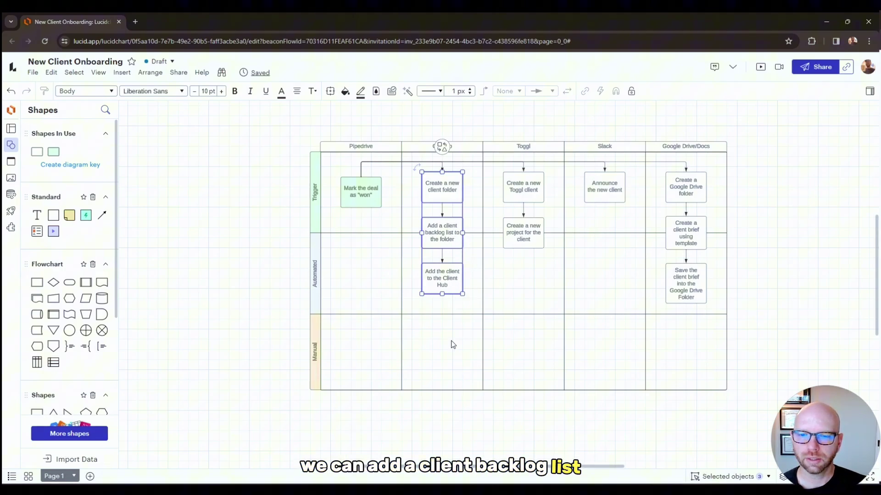
{"action": "left_click_drag", "start_coordinate": [447, 181], "coordinate": [447, 257]}
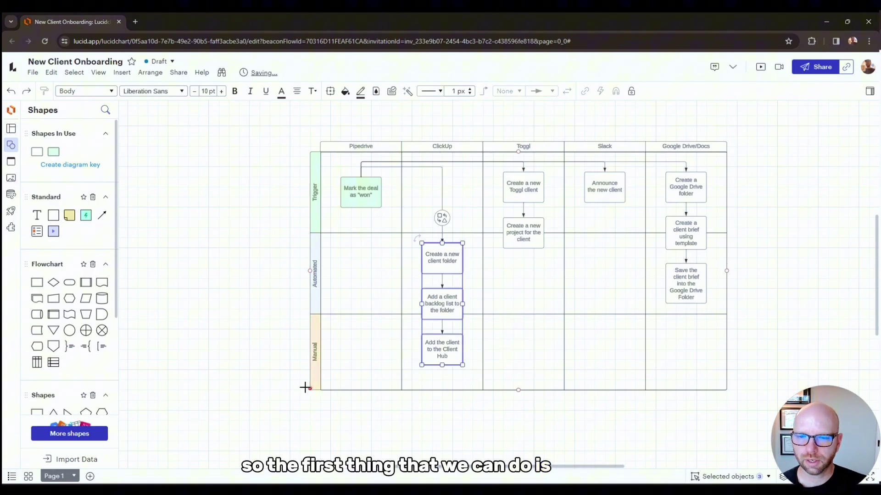
Step: Extend the Automated lane below the last ClickUp block and lengthen the platform lanes to end level with the Manual lane
{"action": "left_click", "coordinate": [312, 314]}
{"action": "left_click_drag", "start_coordinate": [312, 315], "coordinate": [312, 378]}
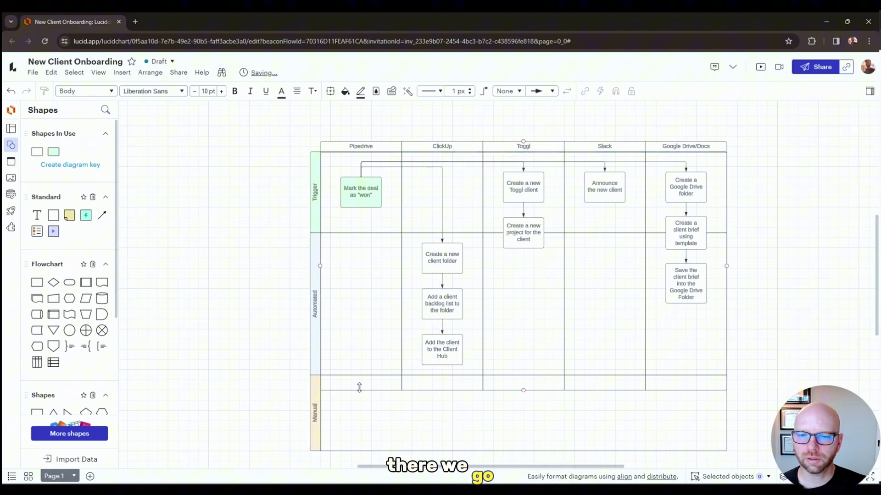
{"action": "left_click_drag", "start_coordinate": [361, 391], "coordinate": [360, 414]}
{"action": "left_click", "coordinate": [480, 449]}
Step: Fill the three ClickUp process blocks with the light blue of the Automated lane
{"action": "left_click", "coordinate": [443, 220]}
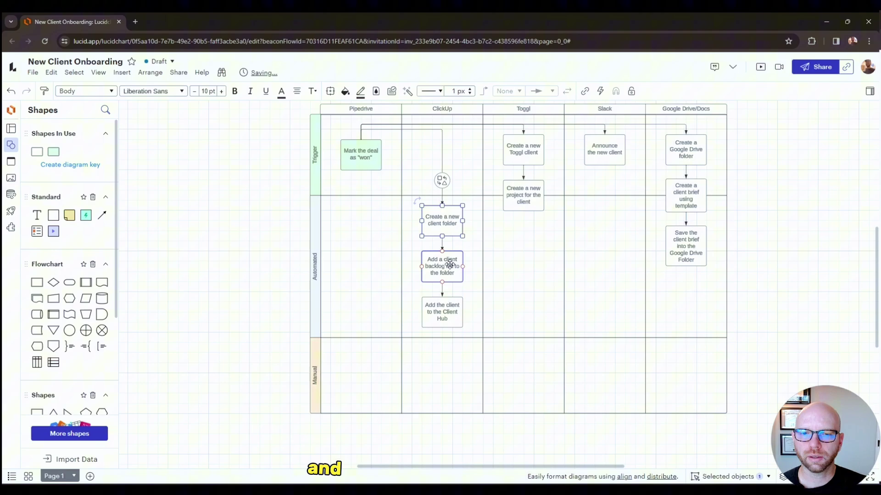
{"action": "left_click", "coordinate": [448, 261], "text": "shift"}
{"action": "left_click", "coordinate": [450, 310], "text": "shift"}
{"action": "left_click", "coordinate": [345, 92]}
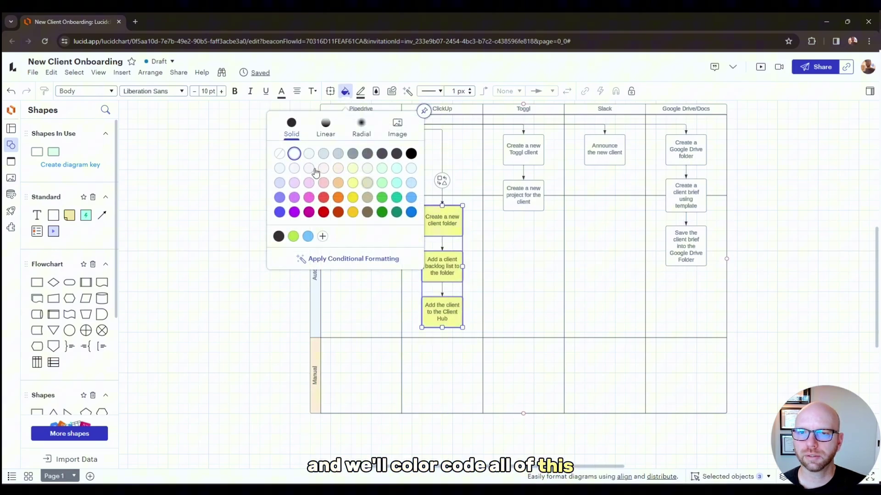
{"action": "left_click", "coordinate": [279, 169]}
{"action": "left_click", "coordinate": [220, 283]}
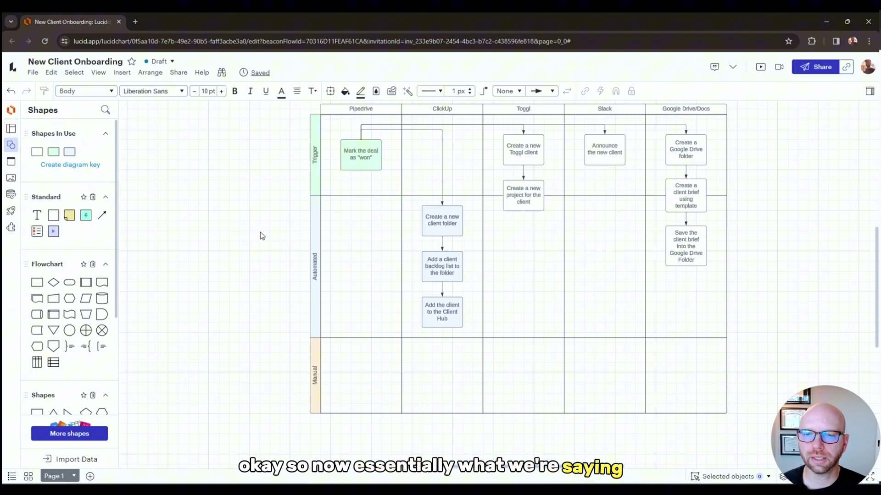
Step: Move the two Toggl process blocks together down into the Automated lane, level with the ClickUp blocks
{"action": "scroll", "coordinate": [368, 198], "scroll_direction": "up", "scroll_amount": 1}
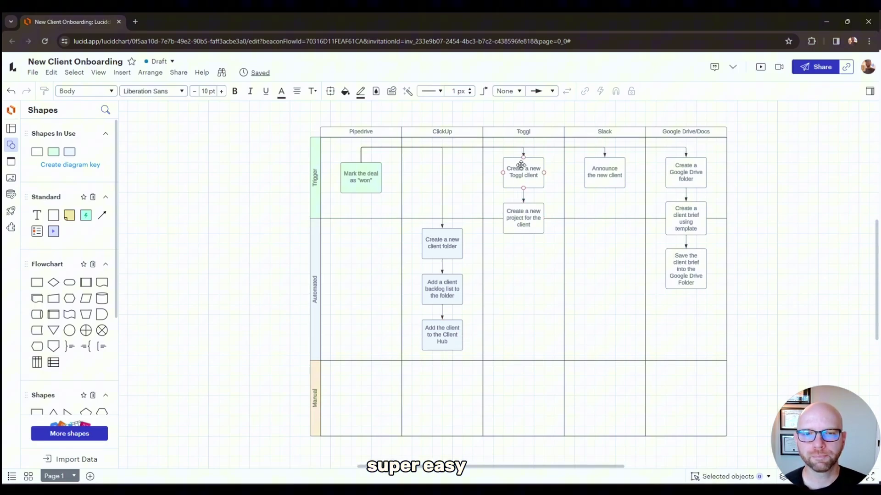
{"action": "left_click", "coordinate": [521, 165]}
{"action": "left_click", "coordinate": [525, 213], "text": "shift"}
{"action": "left_click_drag", "start_coordinate": [522, 177], "coordinate": [516, 240]}
Step: Align the horizontal segments of the connectors to the ClickUp and Toggl blocks with the main connector line
{"action": "left_click", "coordinate": [493, 149]}
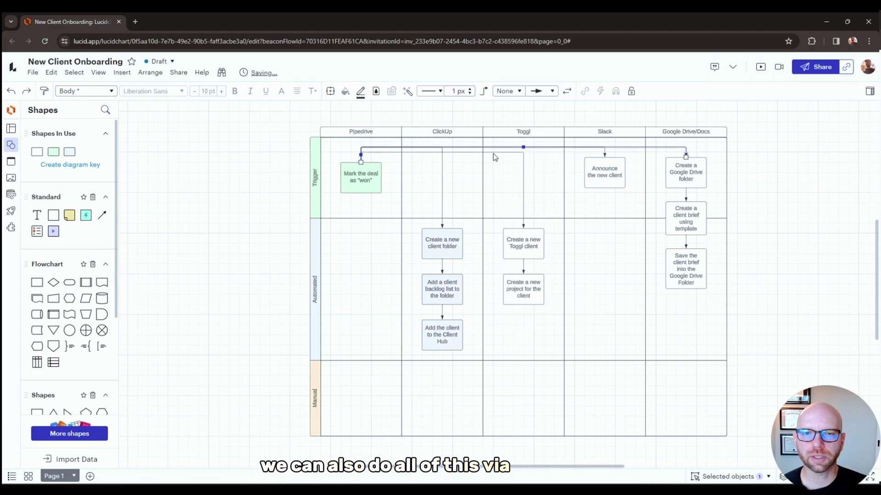
{"action": "left_click", "coordinate": [464, 152]}
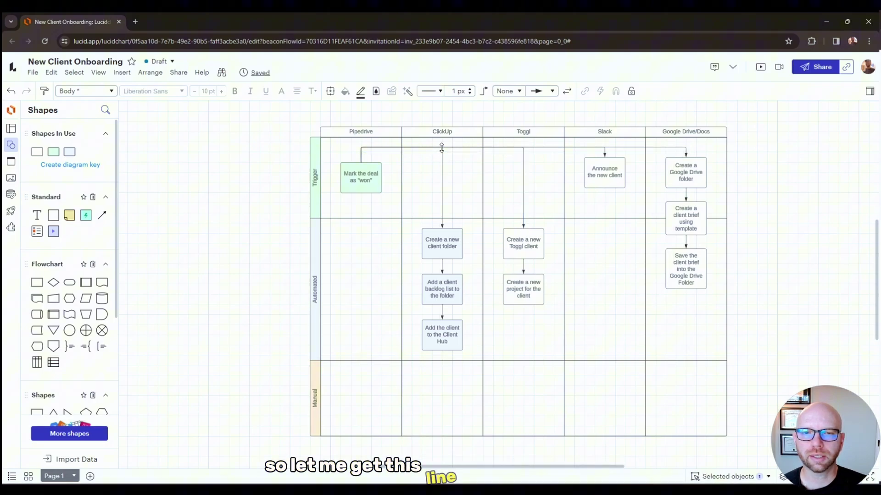
{"action": "left_click_drag", "start_coordinate": [442, 151], "coordinate": [441, 147]}
Step: Fill the two Toggl process blocks with the light blue of the Automated lane
{"action": "left_click", "coordinate": [532, 254]}
{"action": "left_click", "coordinate": [520, 289], "text": "shift"}
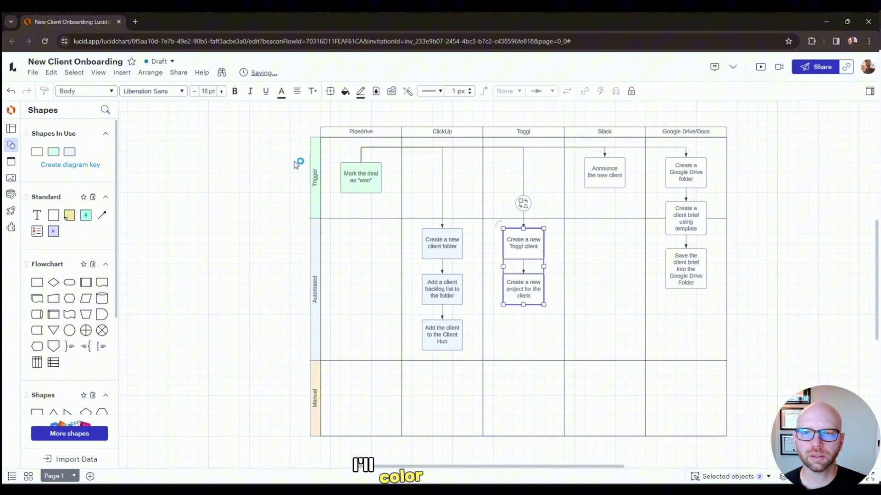
{"action": "left_click", "coordinate": [345, 91]}
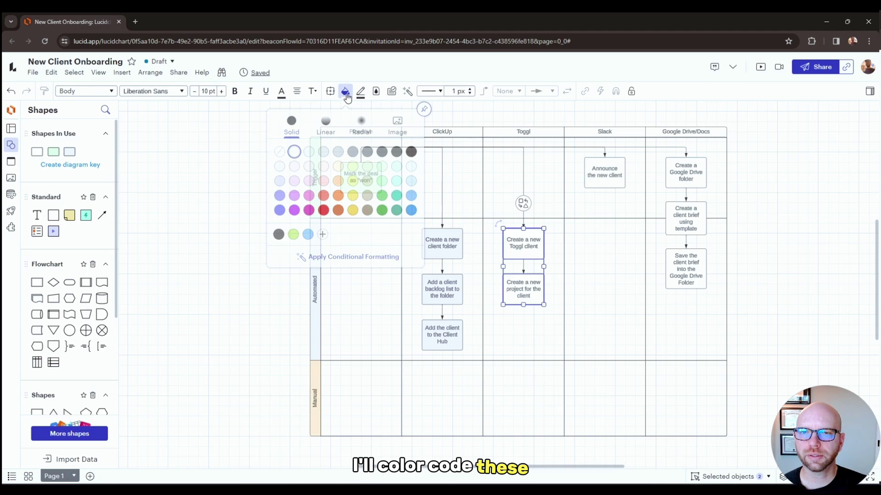
{"action": "left_click", "coordinate": [279, 168]}
{"action": "left_click", "coordinate": [230, 243]}
Step: Move the Slack block "Announce the new client" down into the Automated lane and align its connector with the main connector line
{"action": "left_click_drag", "start_coordinate": [612, 168], "coordinate": [602, 240]}
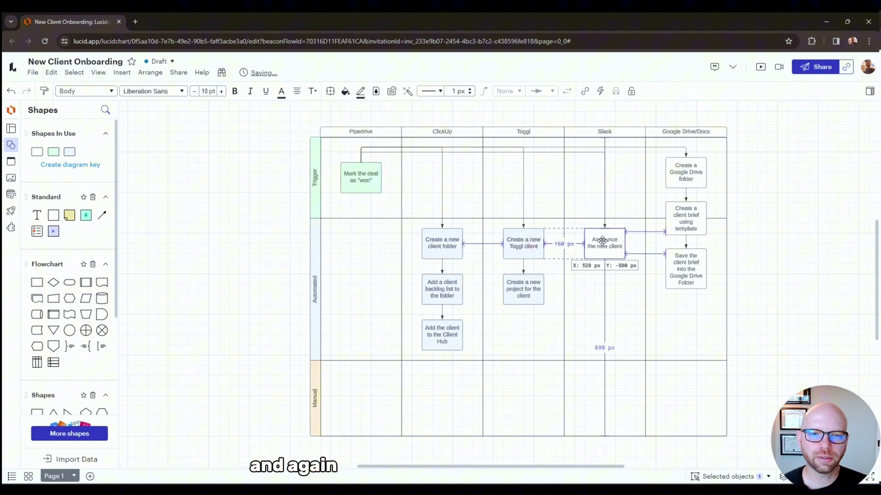
{"action": "left_click", "coordinate": [752, 255]}
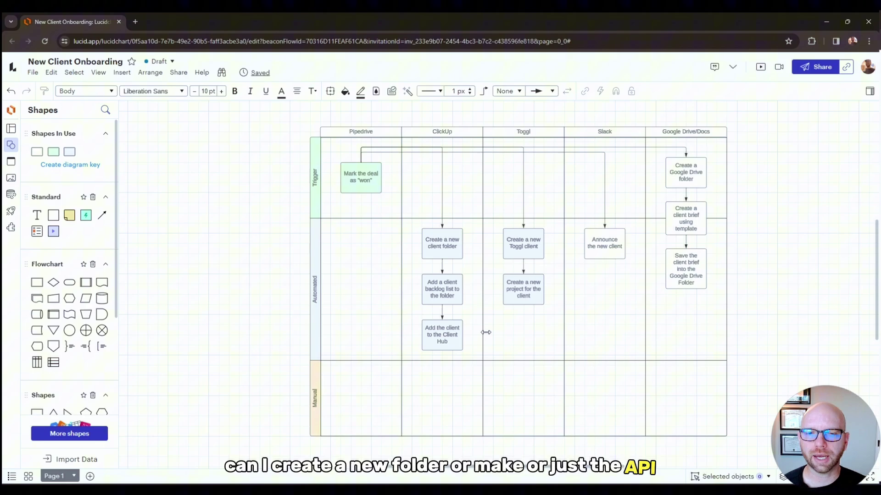
{"action": "left_click", "coordinate": [604, 172]}
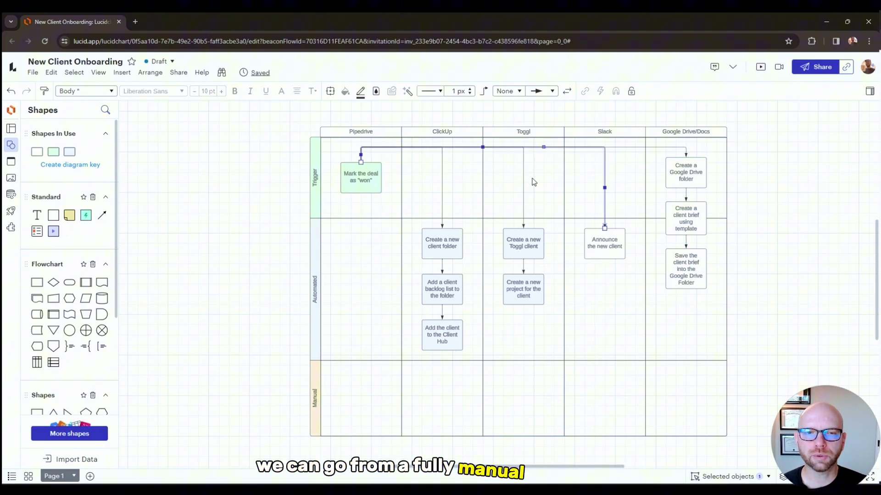
Step: Fill the "Announce the new client" block with the light blue of the Automated lane
{"action": "left_click", "coordinate": [603, 244]}
{"action": "left_click", "coordinate": [345, 92]}
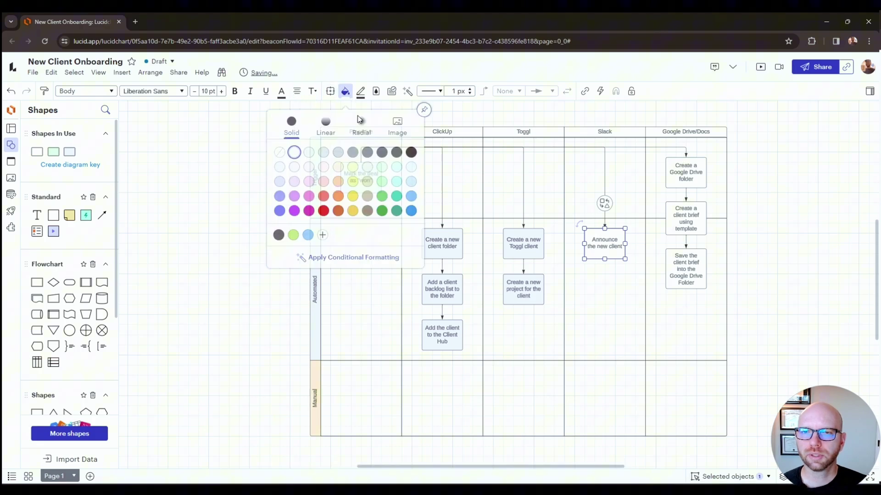
{"action": "left_click", "coordinate": [278, 169]}
{"action": "left_click", "coordinate": [736, 255]}
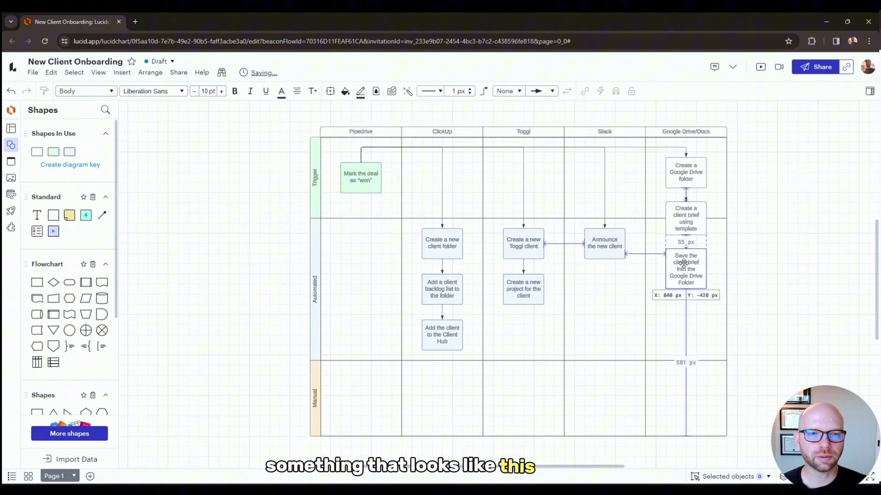
Step: Move the three Google Drive/Docs process blocks together down into the Automated lane, level with the other platforms' blocks
{"action": "left_click", "coordinate": [685, 172]}
{"action": "left_click", "coordinate": [686, 219], "text": "shift"}
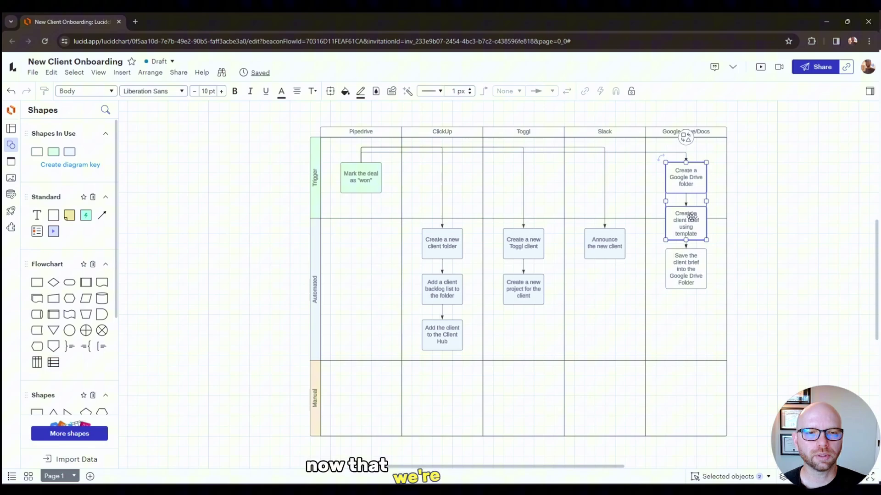
{"action": "left_click", "coordinate": [679, 261], "text": "shift"}
{"action": "scroll", "coordinate": [678, 260], "scroll_direction": "down", "scroll_amount": 1}
Step: Fill the three Google Drive/Docs process blocks with the light blue of the Automated lane
{"action": "left_click", "coordinate": [346, 90]}
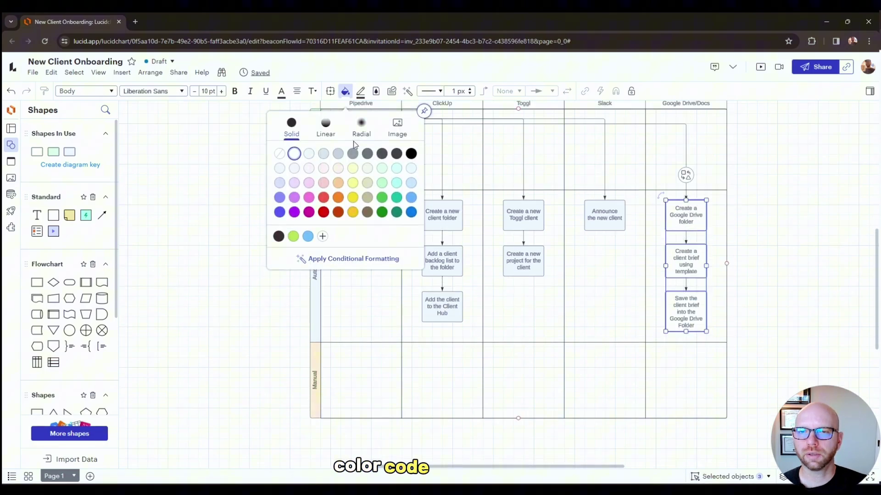
{"action": "left_click", "coordinate": [280, 168]}
{"action": "left_click", "coordinate": [747, 158]}
Step: Align the horizontal segment of the Google Drive/Docs connector with the main connector line
{"action": "left_click", "coordinate": [559, 125]}
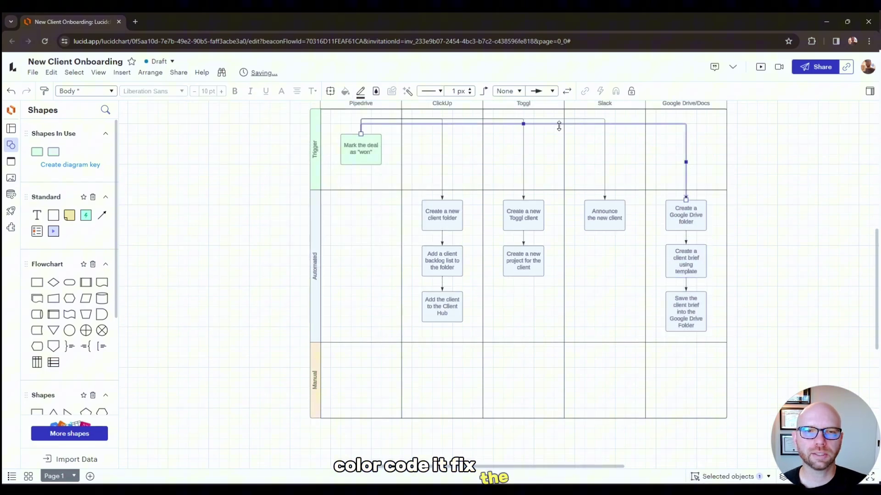
{"action": "scroll", "coordinate": [525, 125], "scroll_direction": "up", "scroll_amount": 2}
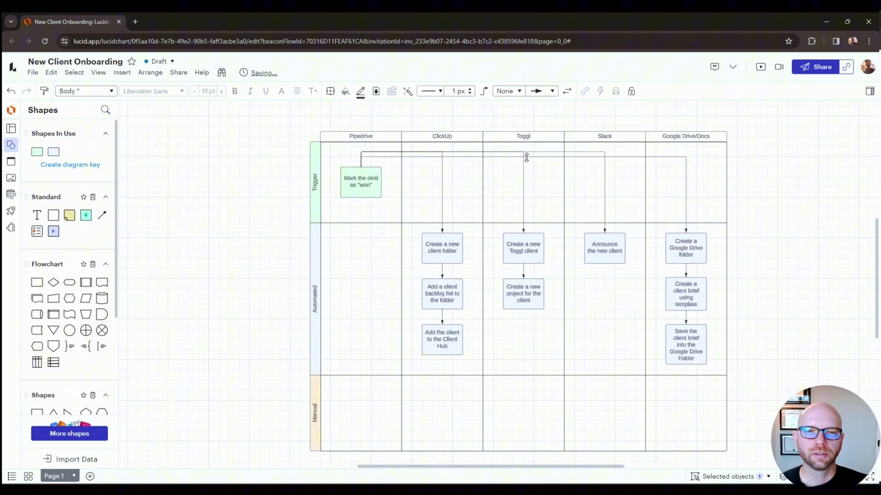
{"action": "left_click", "coordinate": [750, 181]}
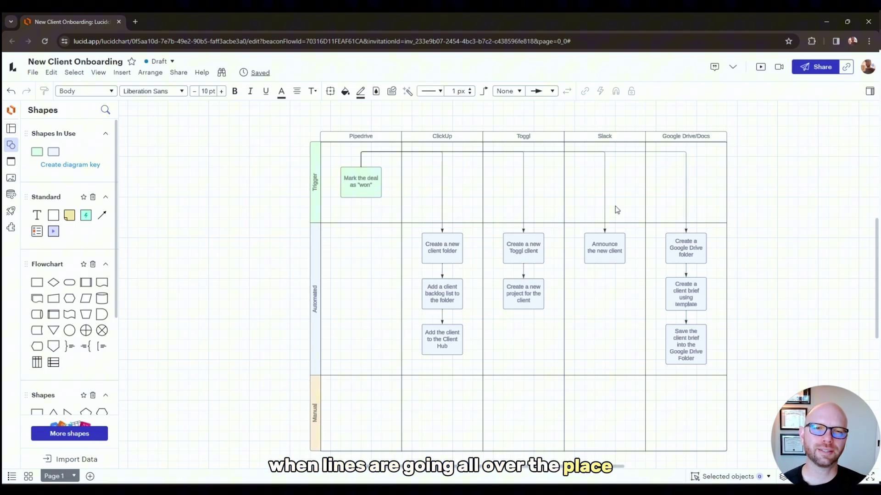
Step: Set the line colour of both swim lane shapes, the platform columns and the Trigger, Automated and Manual rows, to light grey
{"action": "left_click", "coordinate": [331, 139]}
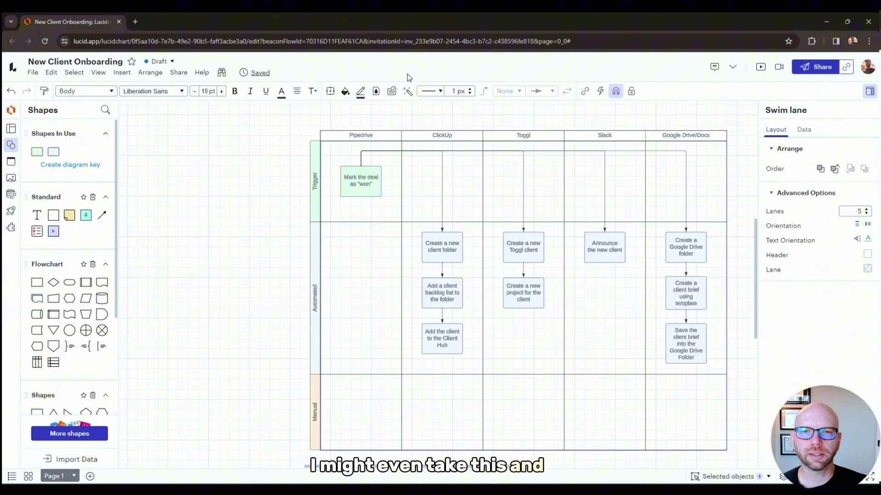
{"action": "left_click", "coordinate": [361, 91]}
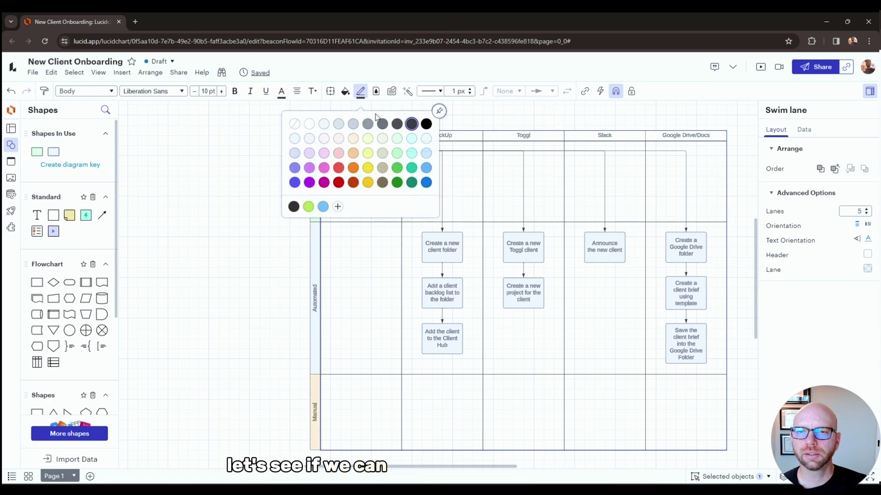
{"action": "left_click", "coordinate": [340, 123]}
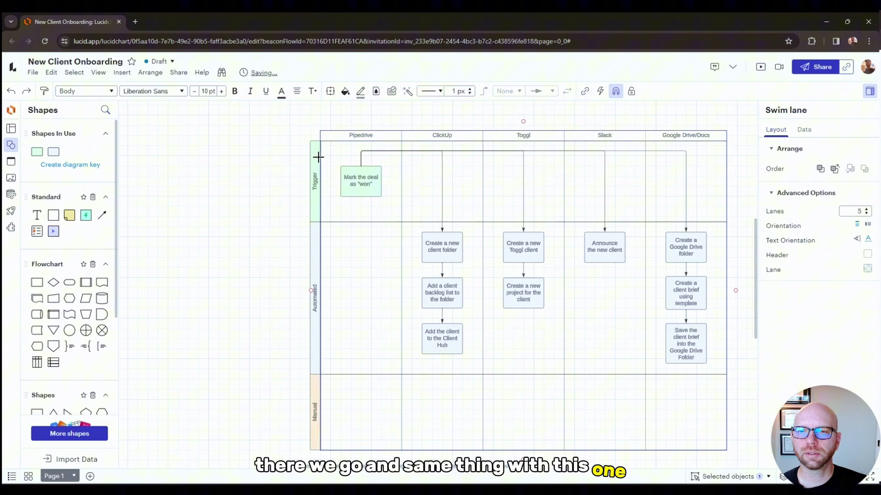
{"action": "left_click", "coordinate": [336, 367]}
{"action": "left_click_drag", "start_coordinate": [766, 307], "coordinate": [767, 297]}
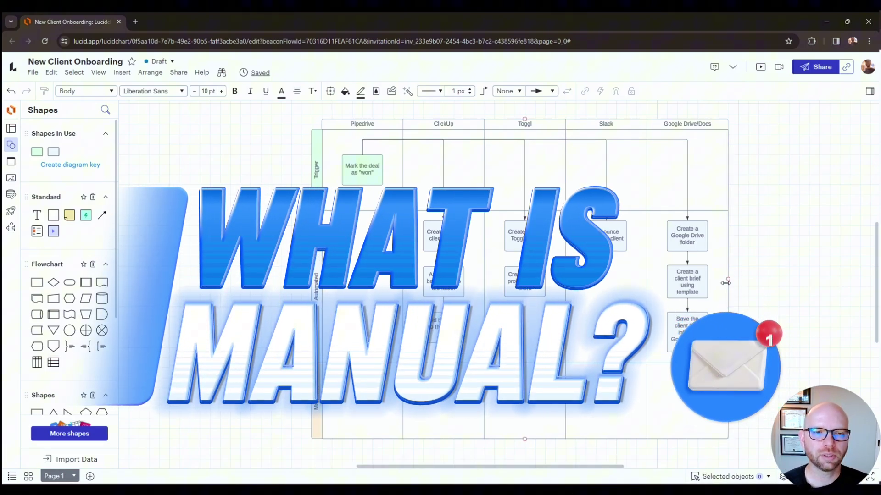
Step: Add a sixth platform lane named "Gmail" and widen the Trigger, Automated and Manual rows to span it
{"action": "left_click", "coordinate": [719, 123]}
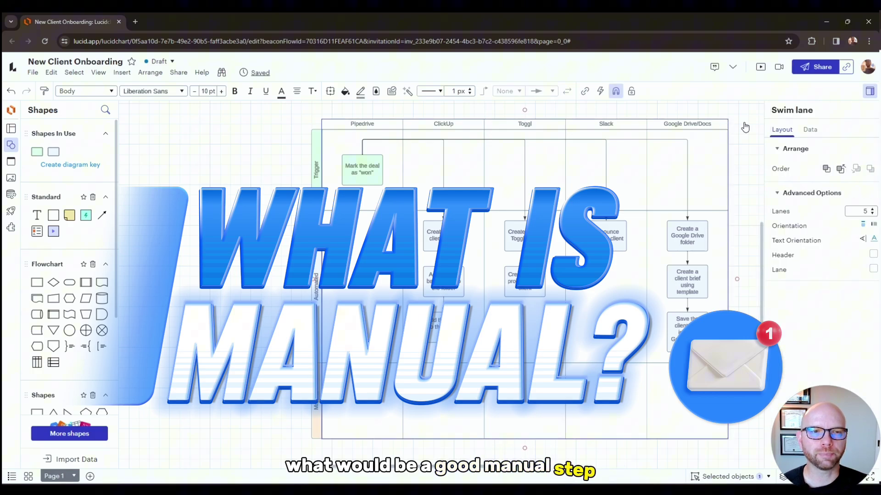
{"action": "left_click", "coordinate": [865, 210]}
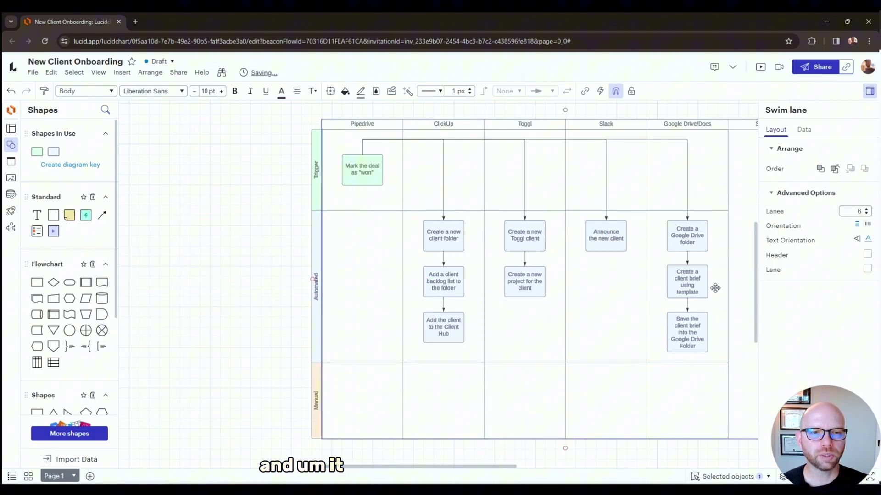
{"action": "scroll", "coordinate": [715, 288], "scroll_direction": "right", "scroll_amount": 5}
{"action": "double_click", "coordinate": [610, 127]}
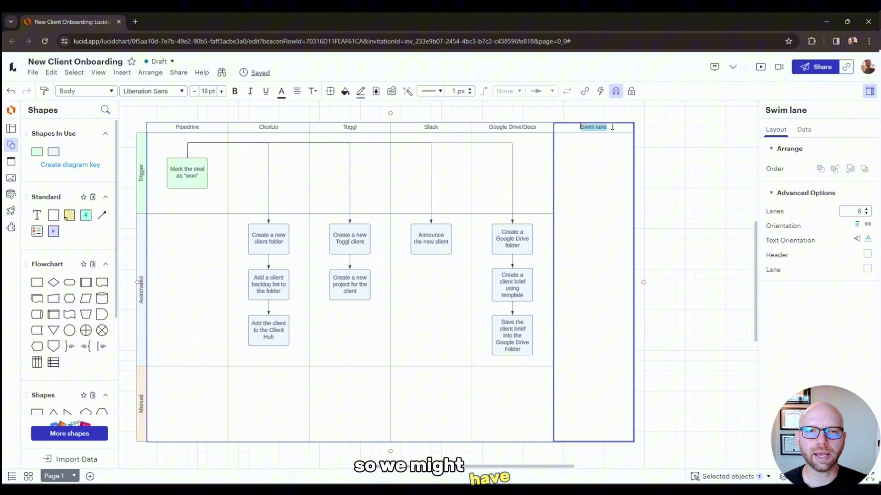
{"action": "type", "text": "Gmail"}
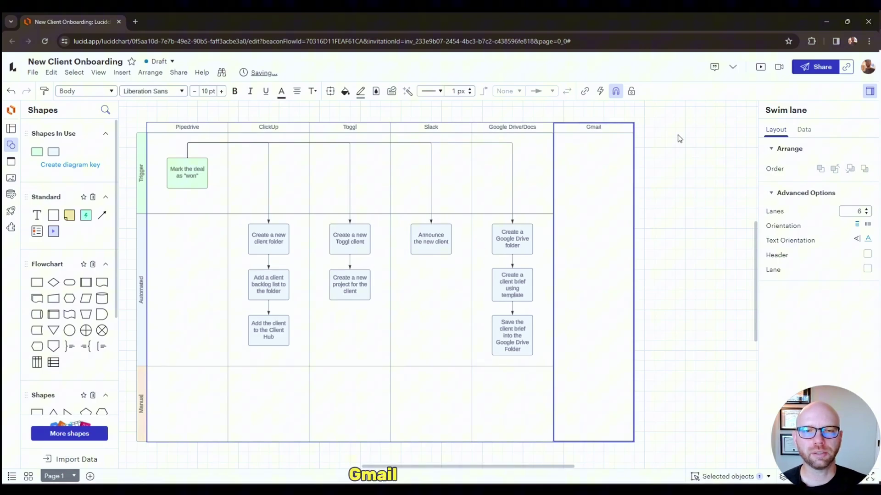
{"action": "left_click", "coordinate": [680, 138]}
{"action": "left_click_drag", "start_coordinate": [552, 184], "coordinate": [633, 179]}
{"action": "left_click", "coordinate": [672, 188]}
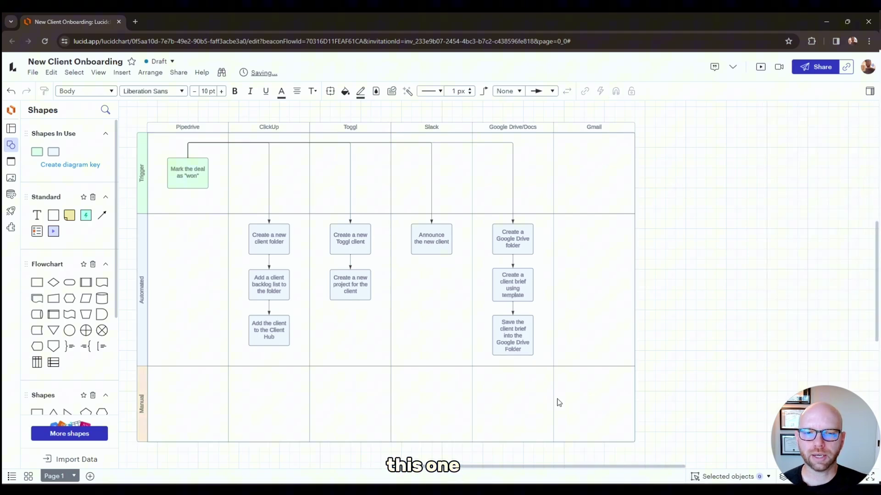
Step: Copy the last Toggl block into the Manual row of the Gmail lane and label the copy "Email new client"
{"action": "left_click_drag", "start_coordinate": [355, 285], "coordinate": [599, 403]}
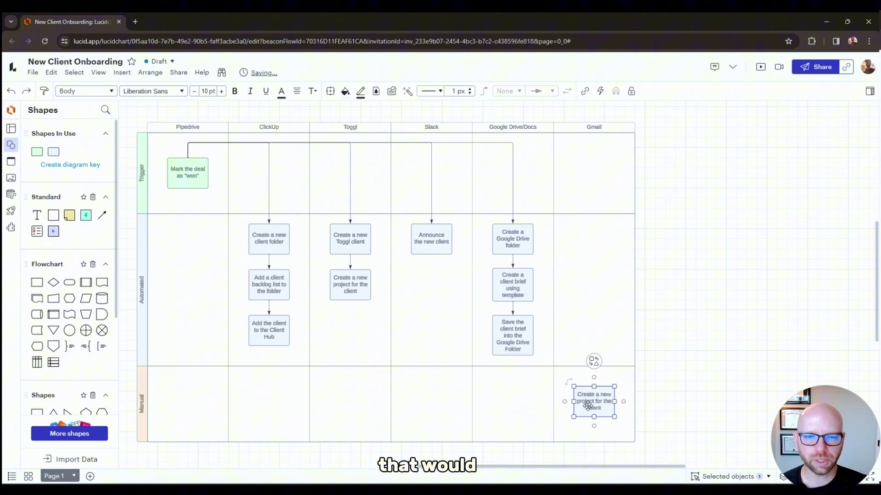
{"action": "key", "text": "Return"}
{"action": "type", "text": "Email new client"}
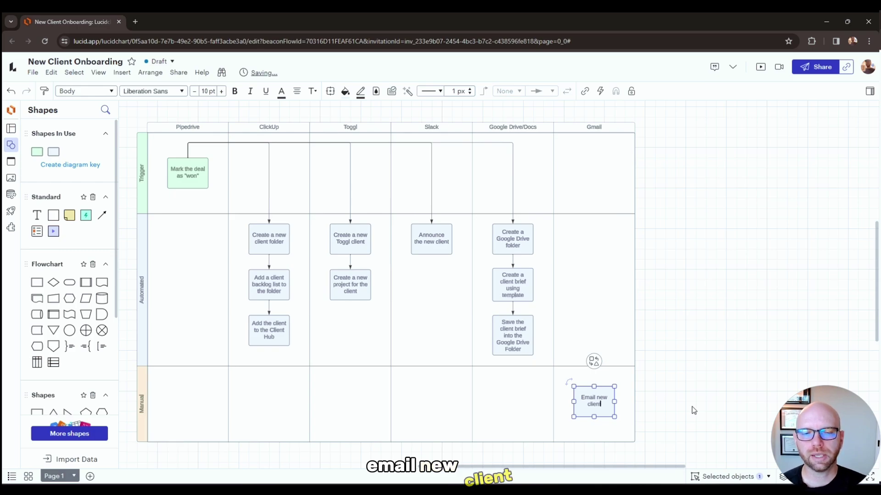
{"action": "left_click", "coordinate": [692, 406]}
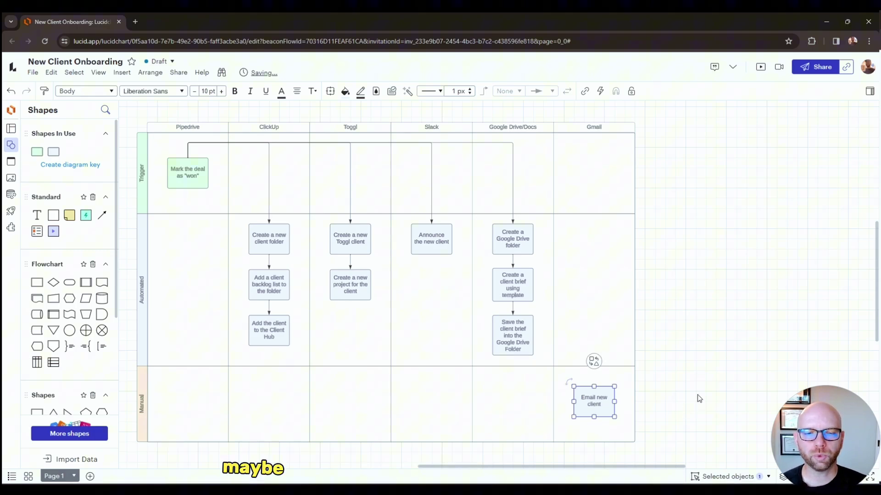
Step: Fill the "Email new client" block with the light orange of the Manual lane
{"action": "left_click", "coordinate": [607, 407]}
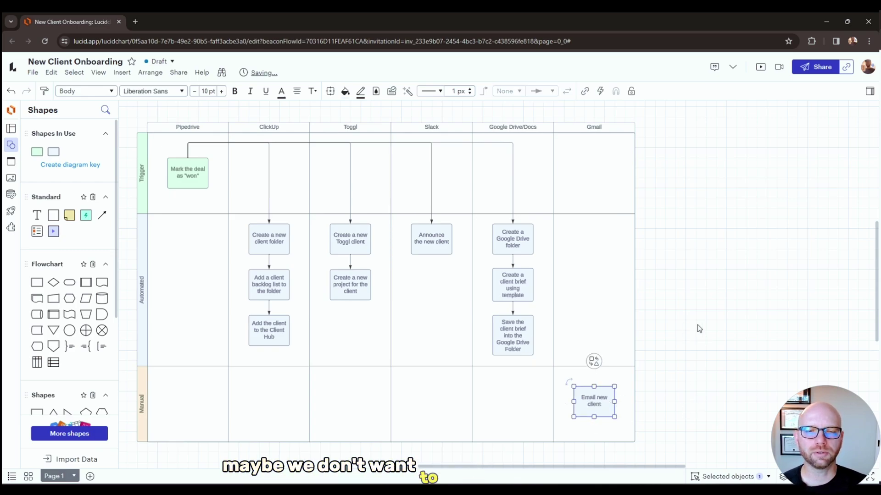
{"action": "left_click", "coordinate": [349, 91]}
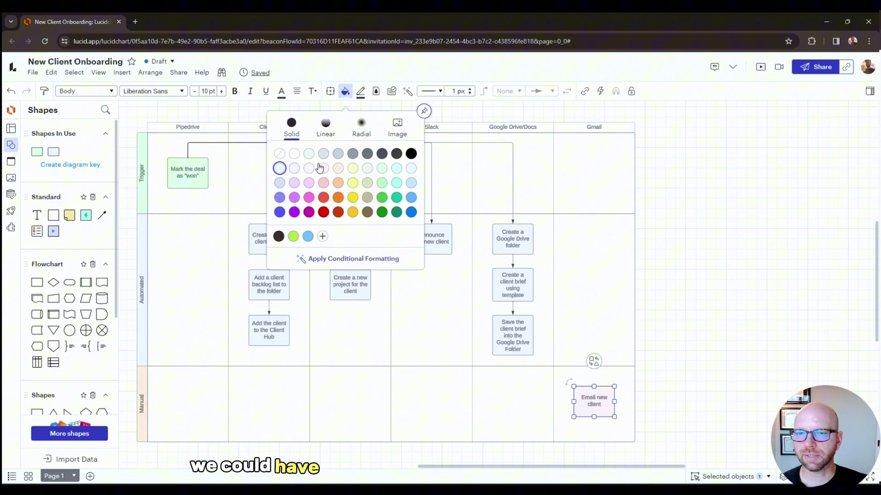
{"action": "left_click", "coordinate": [338, 170]}
{"action": "left_click", "coordinate": [756, 281]}
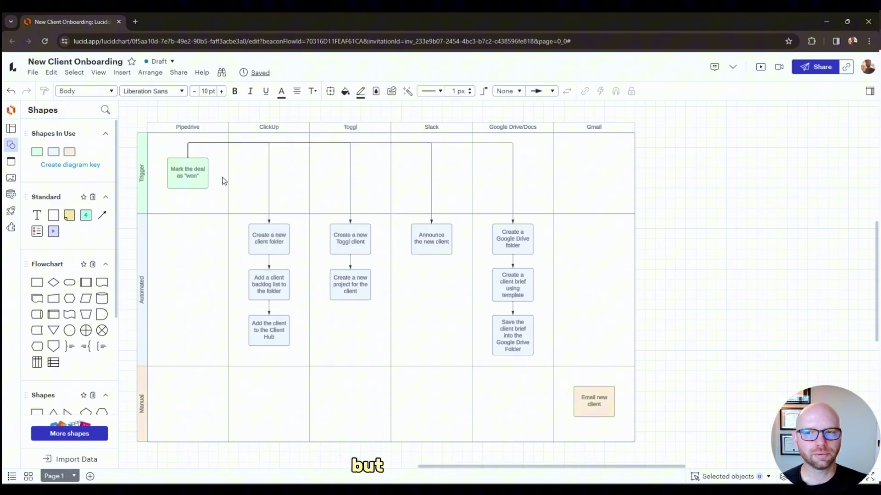
Step: Connect "Mark the deal as won" to "Email new client" and align the connector's horizontal segment with the main connector line
{"action": "left_click", "coordinate": [189, 171]}
{"action": "left_click_drag", "start_coordinate": [185, 150], "coordinate": [595, 386]}
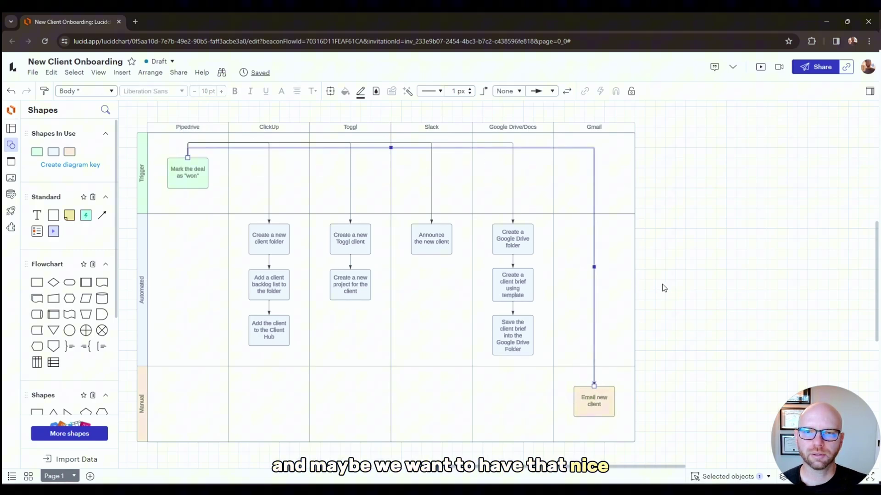
{"action": "left_click_drag", "start_coordinate": [391, 148], "coordinate": [394, 143]}
{"action": "left_click", "coordinate": [667, 189]}
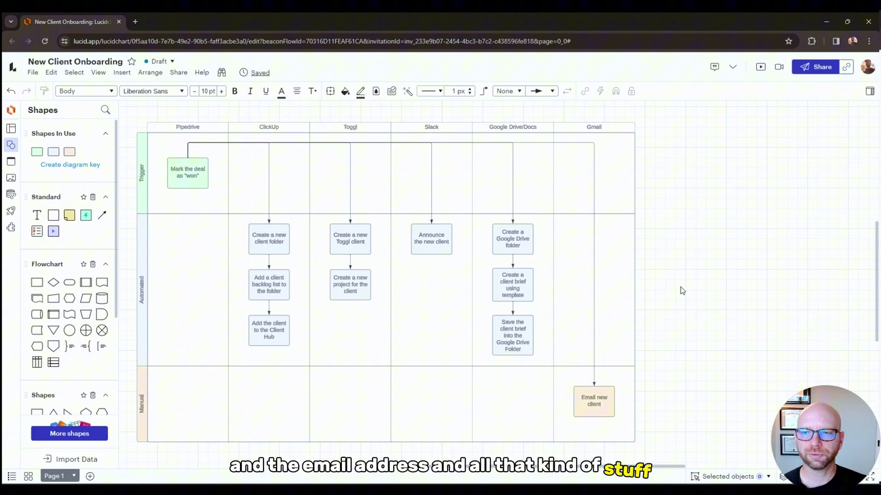
Step: Extend the Automated lane to make room for another row of blocks and lengthen the platform lanes to end level with the Manual lane
{"action": "left_click_drag", "start_coordinate": [370, 383], "coordinate": [540, 309]}
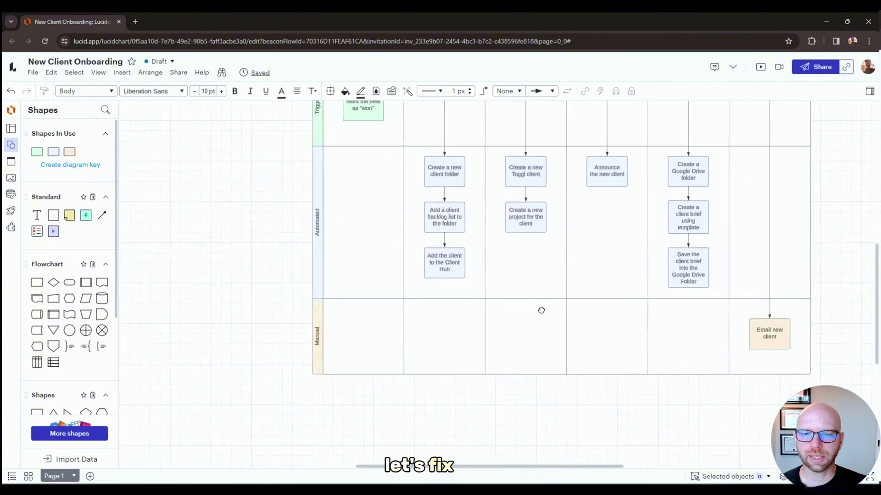
{"action": "left_click", "coordinate": [359, 296]}
{"action": "scroll", "coordinate": [357, 353], "scroll_direction": "up", "scroll_amount": 3}
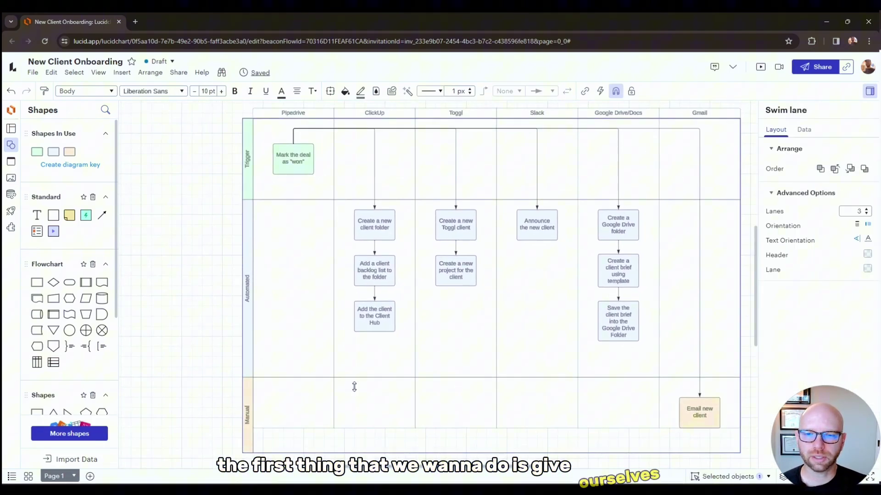
{"action": "left_click_drag", "start_coordinate": [354, 386], "coordinate": [321, 393]}
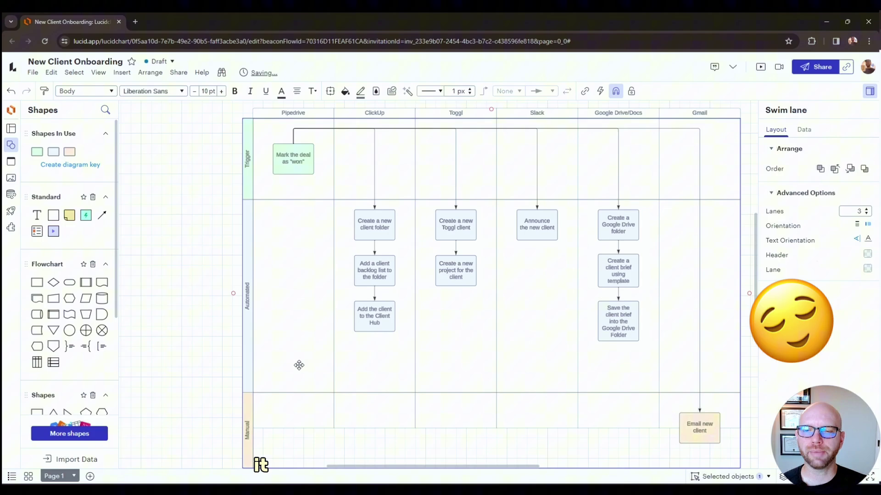
{"action": "left_click", "coordinate": [447, 442]}
{"action": "scroll", "coordinate": [483, 389], "scroll_direction": "up", "scroll_amount": 2}
{"action": "scroll", "coordinate": [463, 383], "scroll_direction": "down", "scroll_amount": 4}
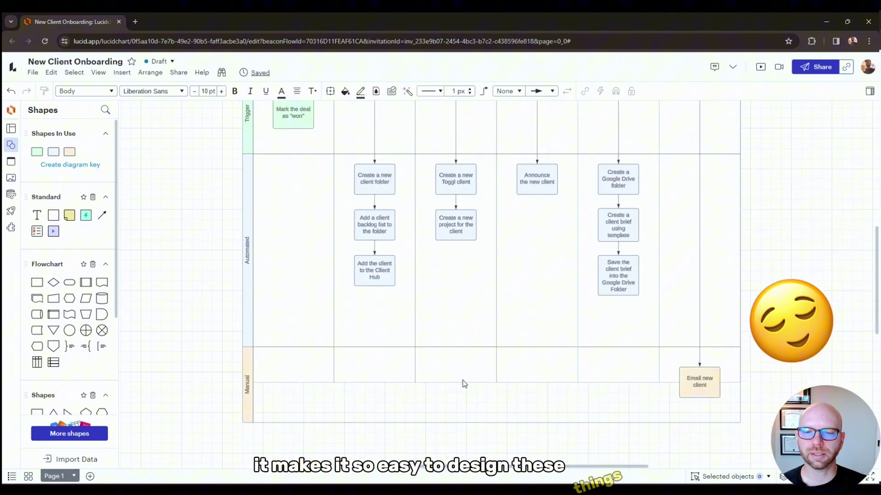
{"action": "left_click", "coordinate": [460, 390]}
Step: Copy the "Add the client to the Client Hub" block beneath itself in the ClickUp lane and label it "Create a task to email the new client"
{"action": "left_click", "coordinate": [381, 275]}
{"action": "left_click_drag", "start_coordinate": [381, 275], "coordinate": [385, 320], "text": "ctrl"}
{"action": "double_click", "coordinate": [385, 319]}
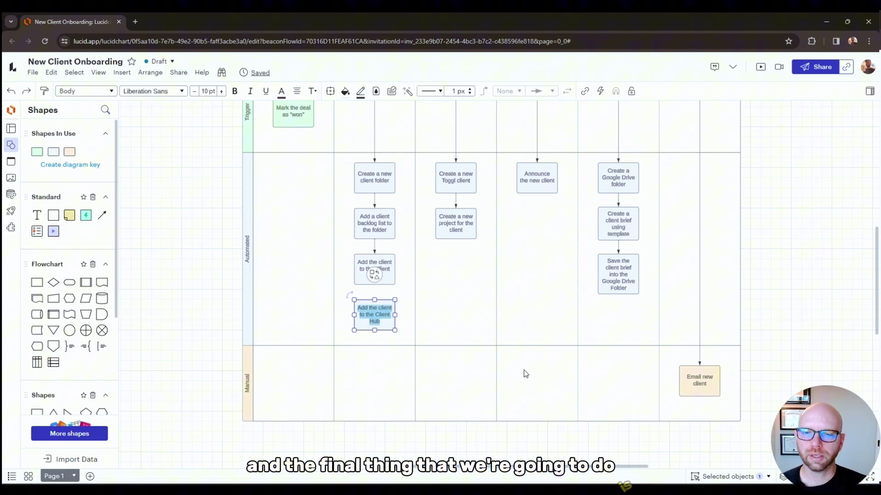
{"action": "type", "text": "Create a task to ema"}
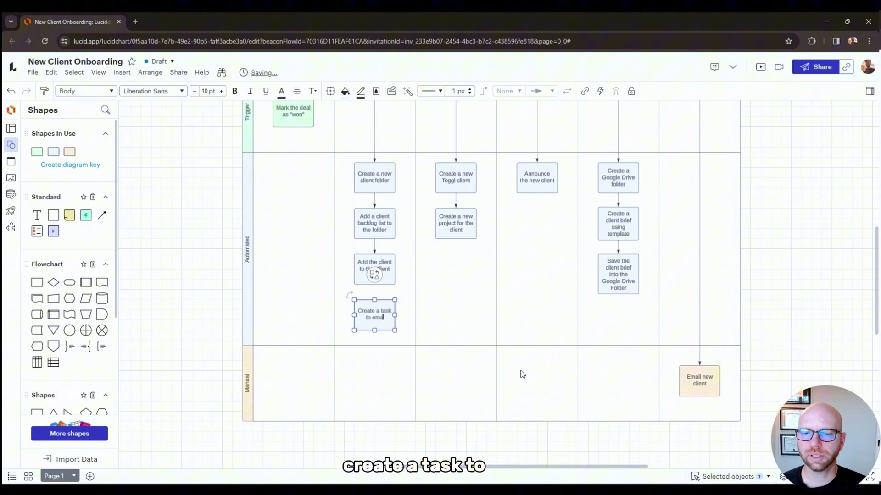
{"action": "type", "text": "il the new client"}
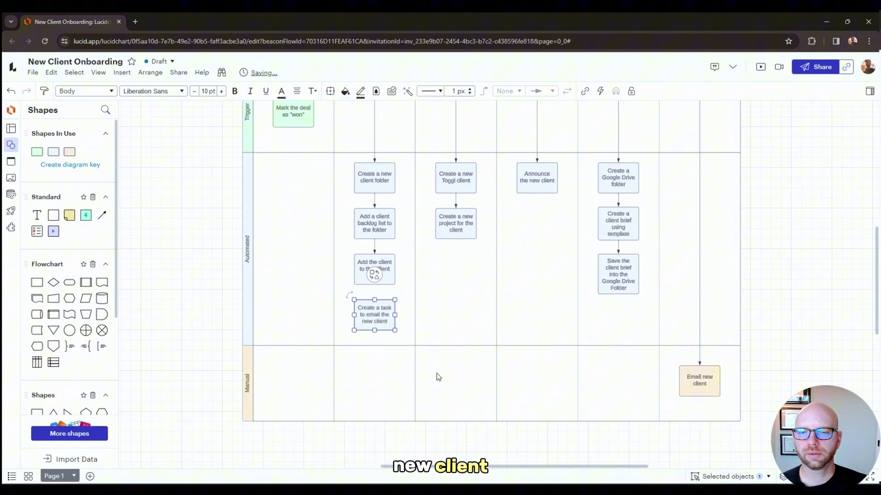
Step: Connect "Create a task to email the new client" to "Email new client" and delete the connector reaching it from "Mark the deal as won"
{"action": "mouse_move", "coordinate": [375, 342]}
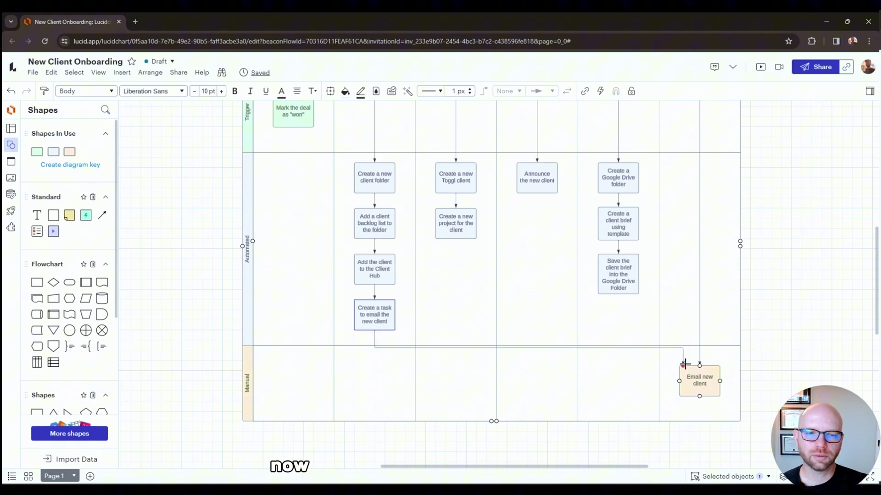
{"action": "left_click_drag", "start_coordinate": [684, 364], "coordinate": [679, 381]}
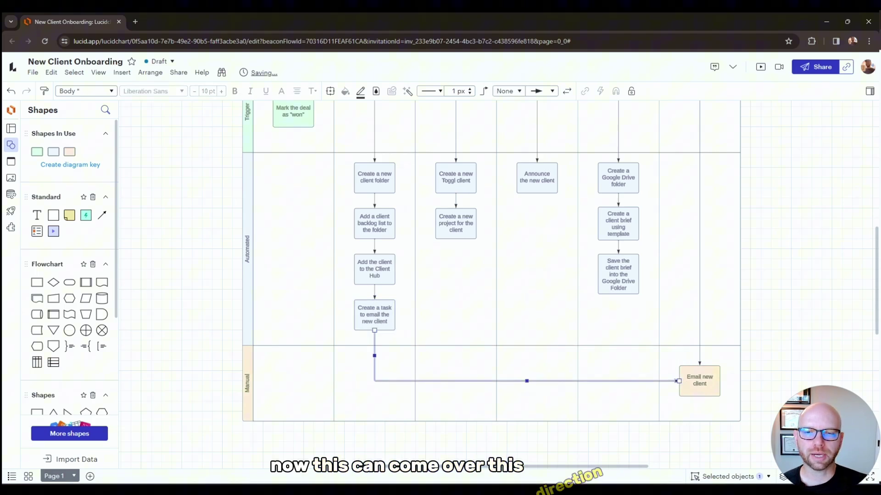
{"action": "left_click", "coordinate": [699, 326]}
{"action": "key", "text": "Delete"}
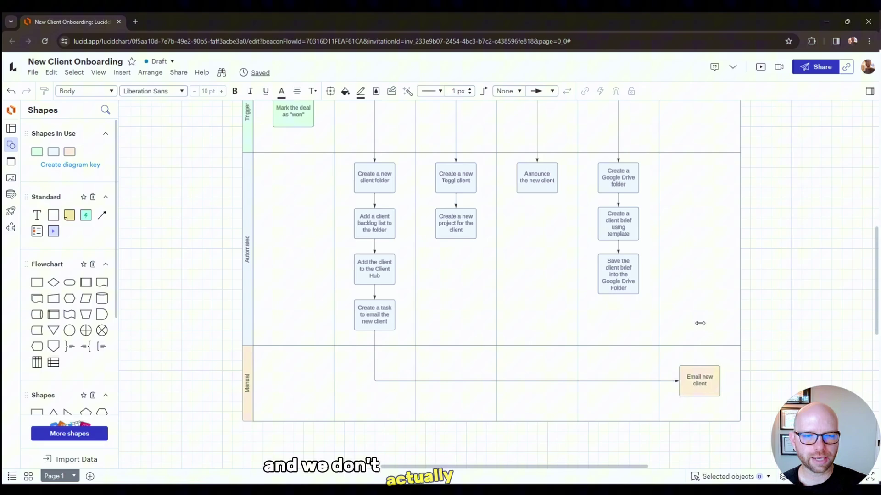
Step: Move the "Email new client" block to the Manual row of the ClickUp lane, directly below "Create a task to email the new client"
{"action": "scroll", "coordinate": [816, 308], "scroll_direction": "up", "scroll_amount": 2}
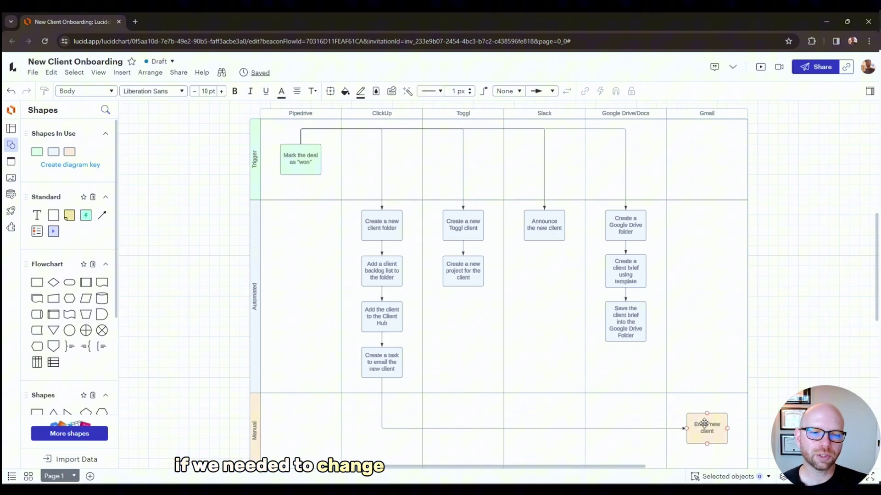
{"action": "left_click_drag", "start_coordinate": [710, 431], "coordinate": [381, 401]}
{"action": "left_click", "coordinate": [352, 403]}
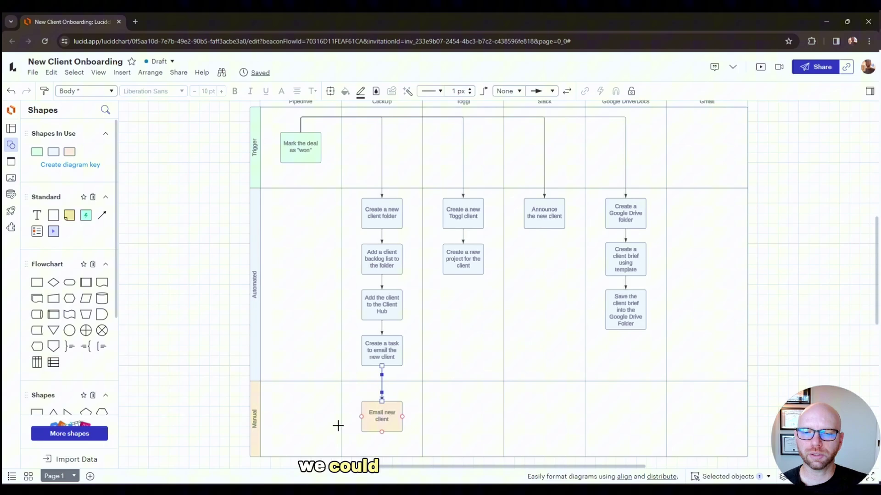
{"action": "left_click", "coordinate": [338, 425]}
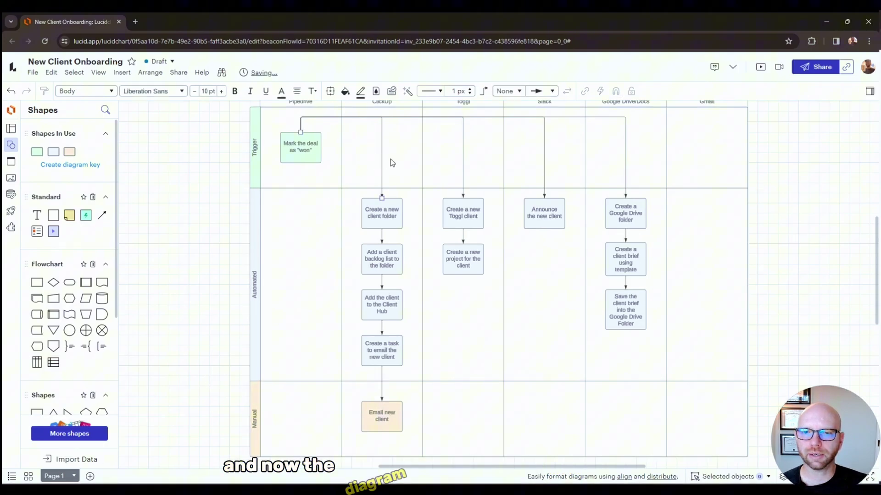
Step: Delete the connector between "Add the client to the Client Hub" and "Create a task to email the new client"
{"action": "scroll", "coordinate": [401, 158], "scroll_direction": "up", "scroll_amount": 1}
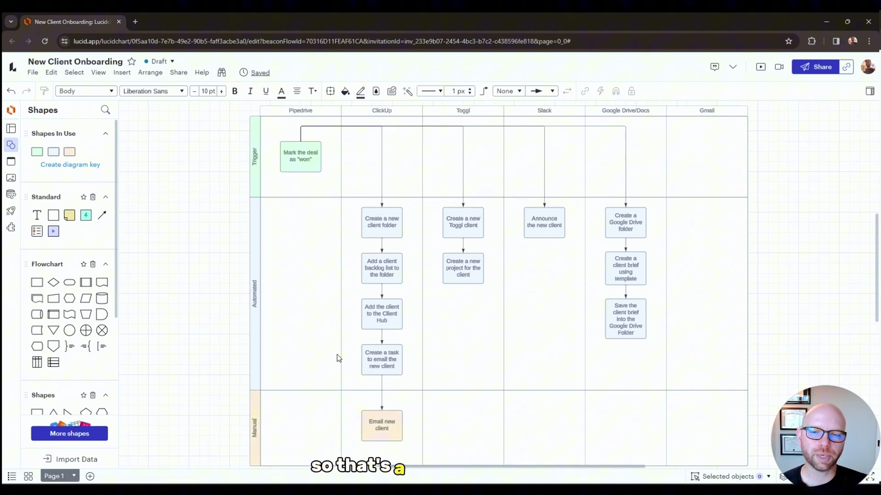
{"action": "left_click_drag", "start_coordinate": [374, 329], "coordinate": [406, 339]}
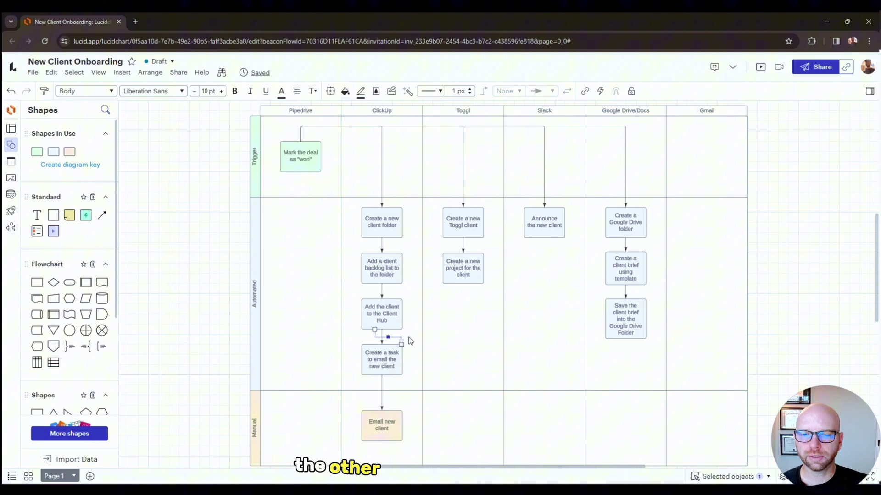
{"action": "key", "text": "Delete"}
{"action": "key", "text": "Delete"}
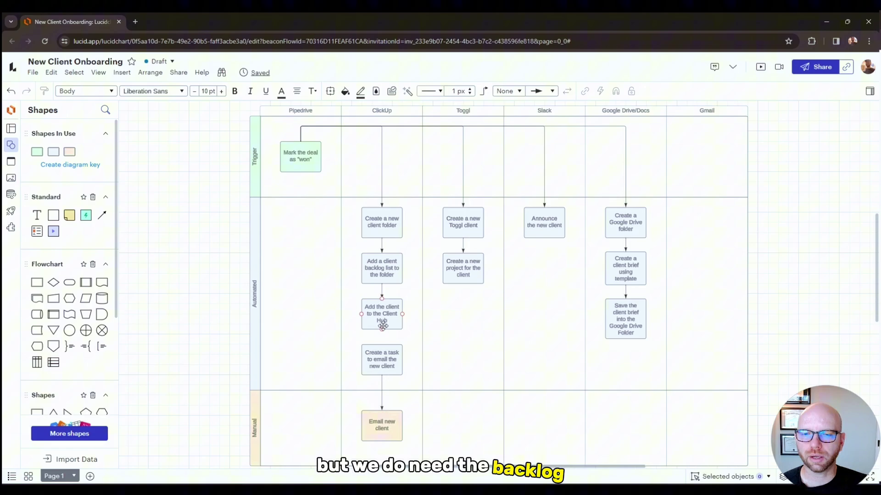
Step: Place the Client Hub and email-task blocks side by side beneath the backlog list block and connect the backlog list block to the email-task block
{"action": "left_click_drag", "start_coordinate": [383, 326], "coordinate": [363, 316]}
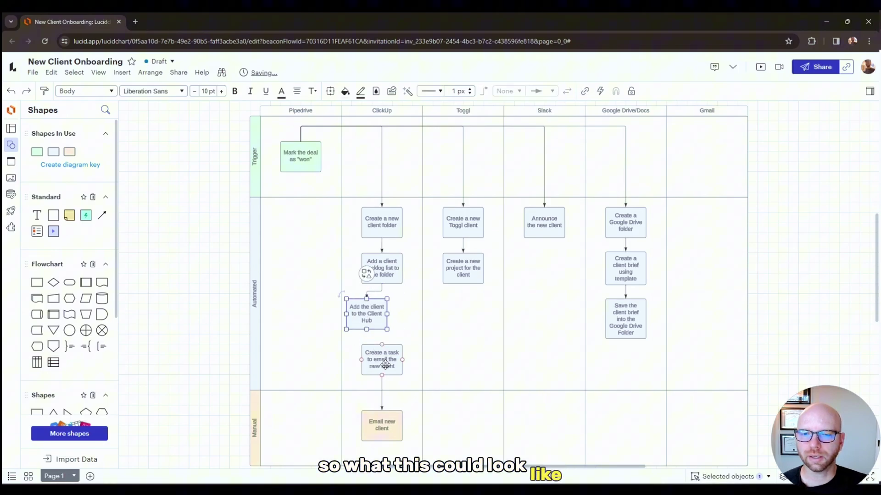
{"action": "left_click_drag", "start_coordinate": [385, 366], "coordinate": [416, 319]}
{"action": "left_click", "coordinate": [387, 275]}
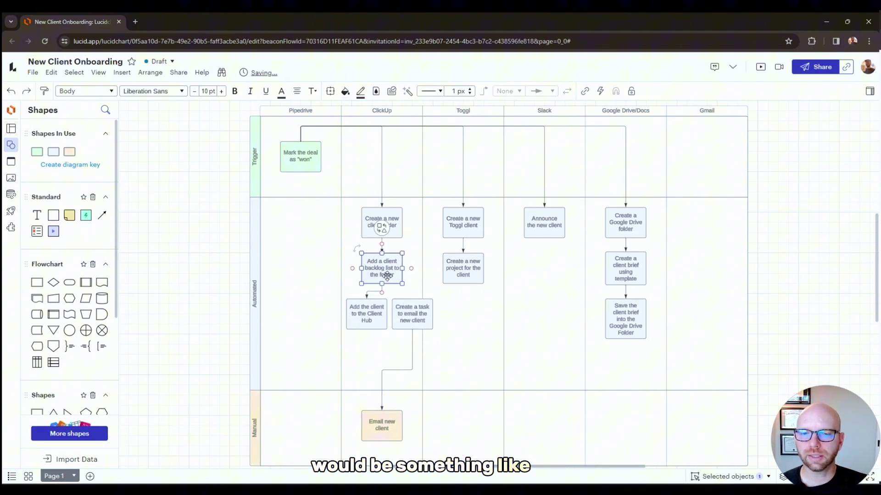
{"action": "left_click_drag", "start_coordinate": [382, 293], "coordinate": [413, 301]}
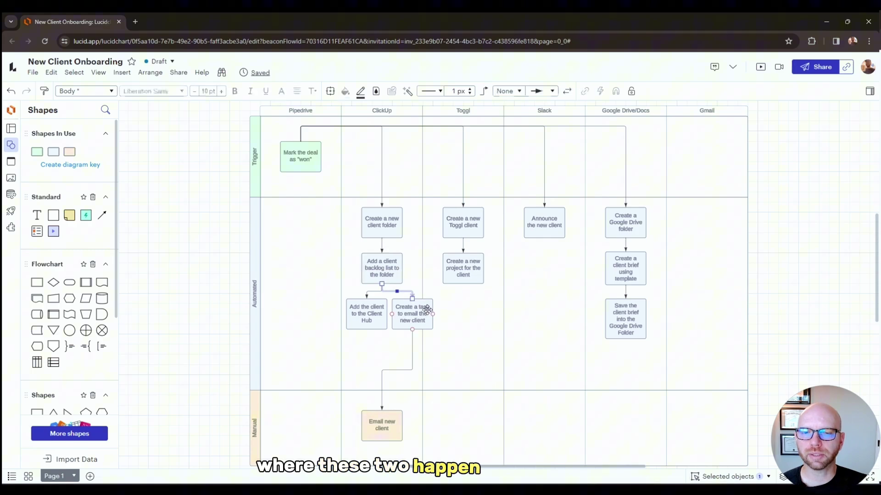
{"action": "left_click", "coordinate": [462, 320]}
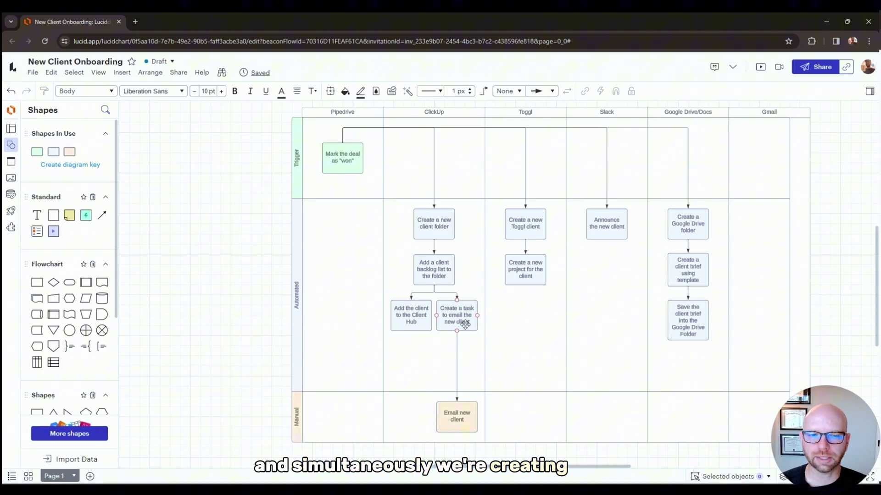
Step: Shorten the Automated lane to end just below its last blocks and shorten the platform lanes to end level with the Manual lane
{"action": "left_click_drag", "start_coordinate": [413, 395], "coordinate": [401, 344]}
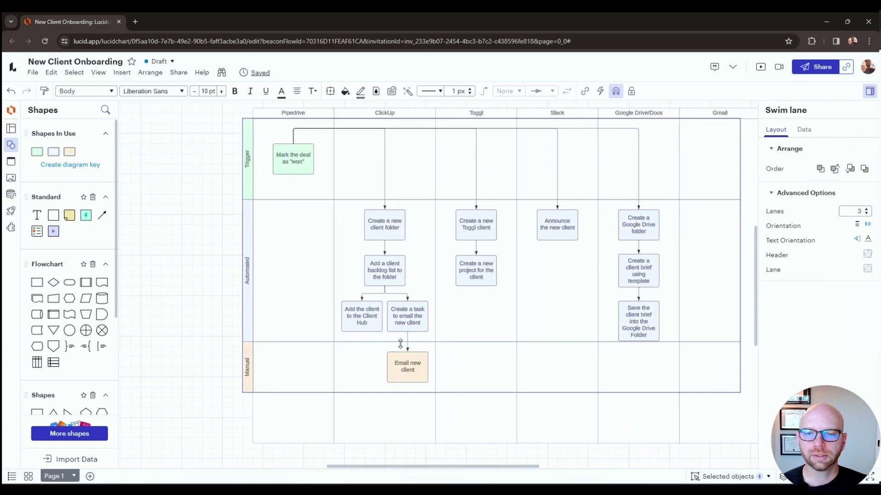
{"action": "left_click", "coordinate": [404, 431]}
{"action": "left_click_drag", "start_coordinate": [408, 443], "coordinate": [413, 394]}
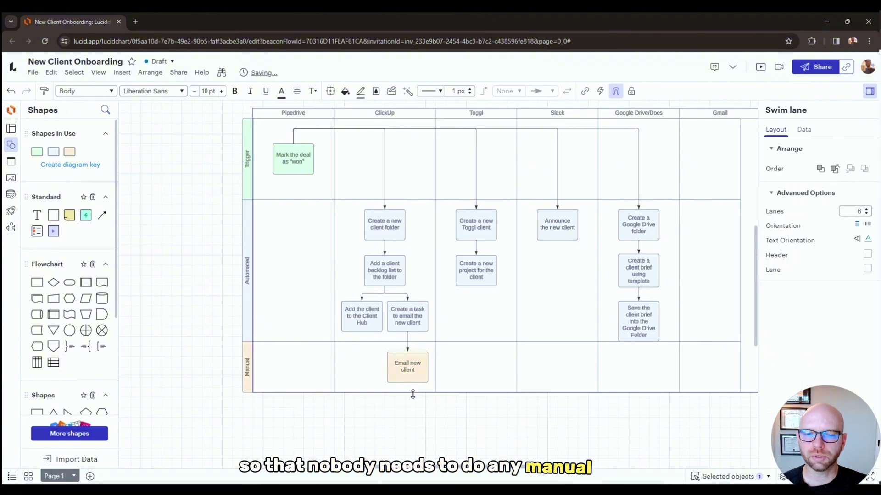
{"action": "left_click", "coordinate": [411, 421]}
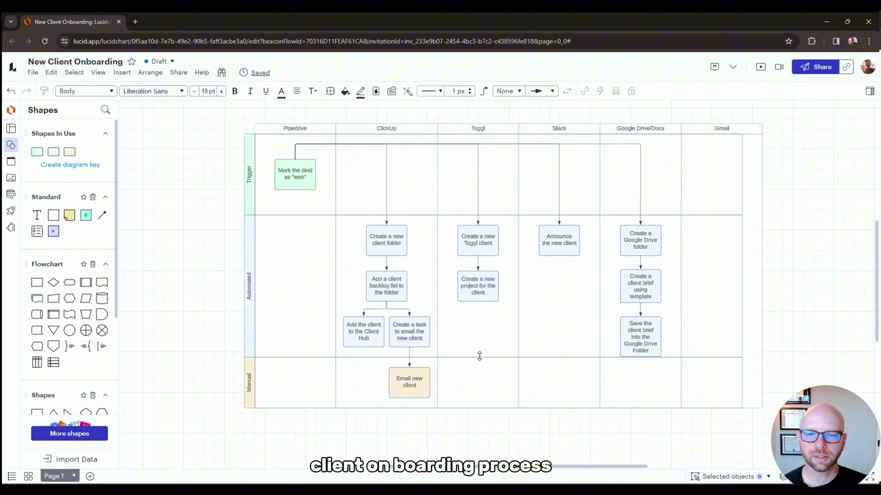
Step: Extend the Automated lane slightly below the last Google Drive block and widen the row lanes to the Gmail lane's outer edge
{"action": "left_click_drag", "start_coordinate": [480, 356], "coordinate": [481, 412]}
{"action": "left_click", "coordinate": [387, 448]}
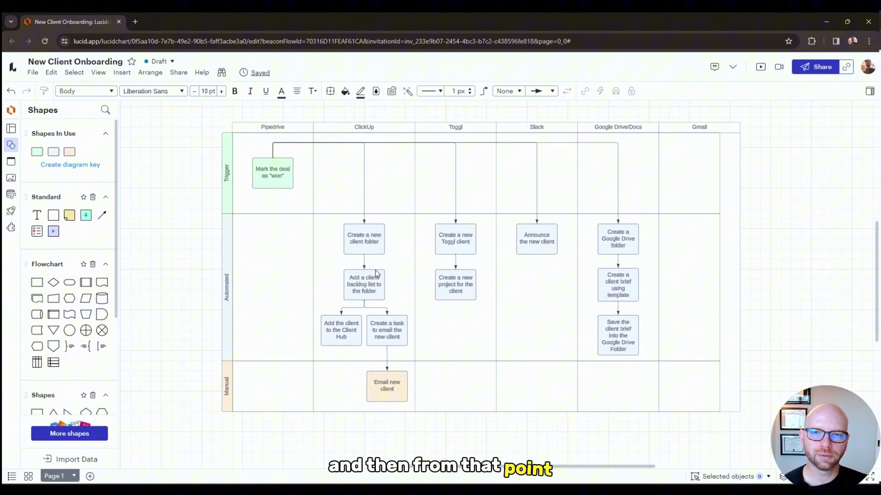
{"action": "left_click", "coordinate": [722, 280]}
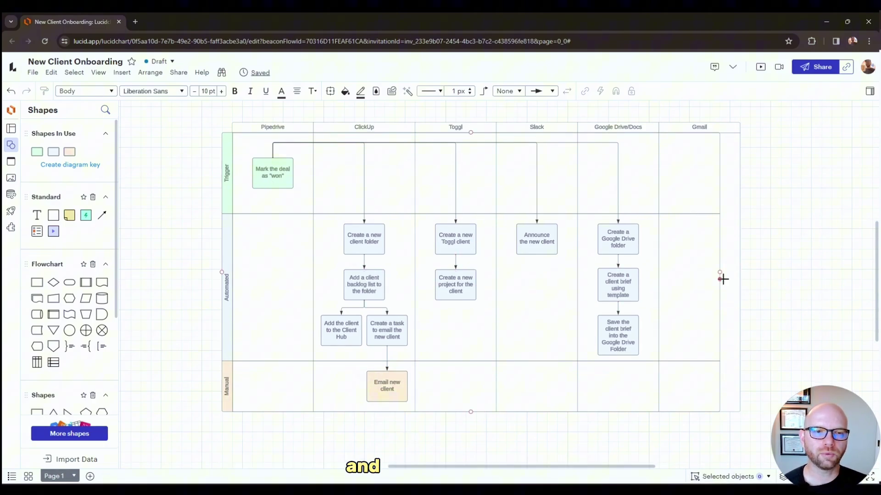
{"action": "left_click_drag", "start_coordinate": [720, 282], "coordinate": [738, 279]}
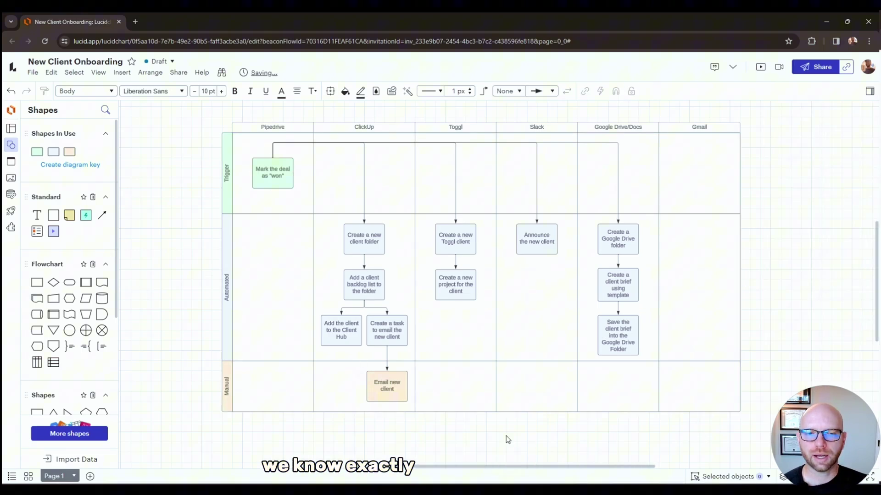
Step: Remove the Gmail lane by reducing the platform lanes to five and narrow the row lanes to end level with the Google Drive/Docs lane
{"action": "left_click", "coordinate": [692, 129]}
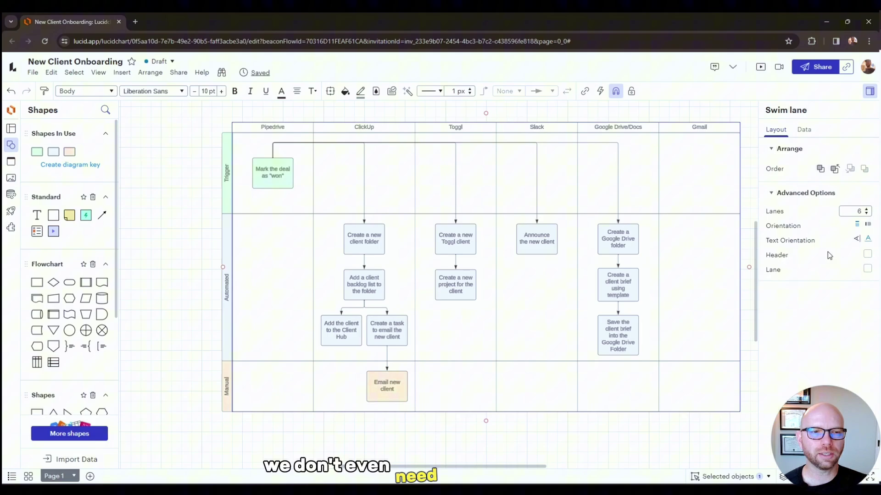
{"action": "left_click", "coordinate": [865, 213]}
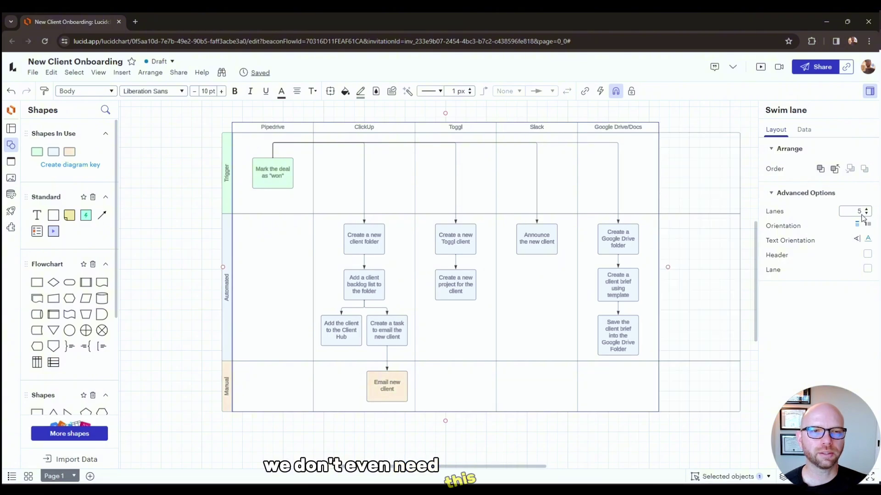
{"action": "left_click", "coordinate": [742, 232]}
{"action": "left_click_drag", "start_coordinate": [785, 236], "coordinate": [701, 236]}
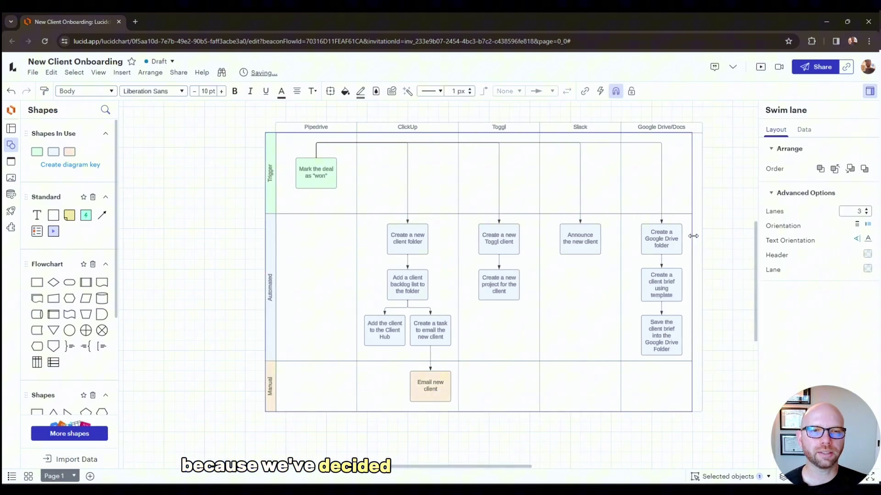
{"action": "left_click", "coordinate": [680, 247]}
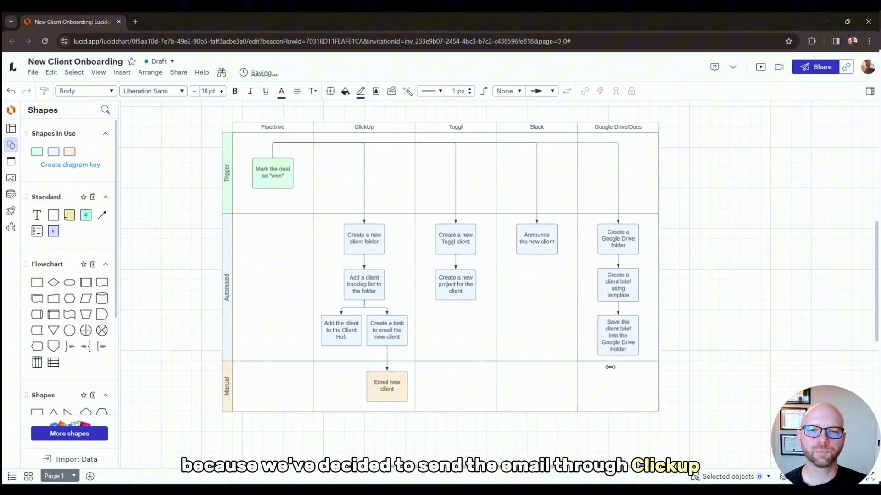